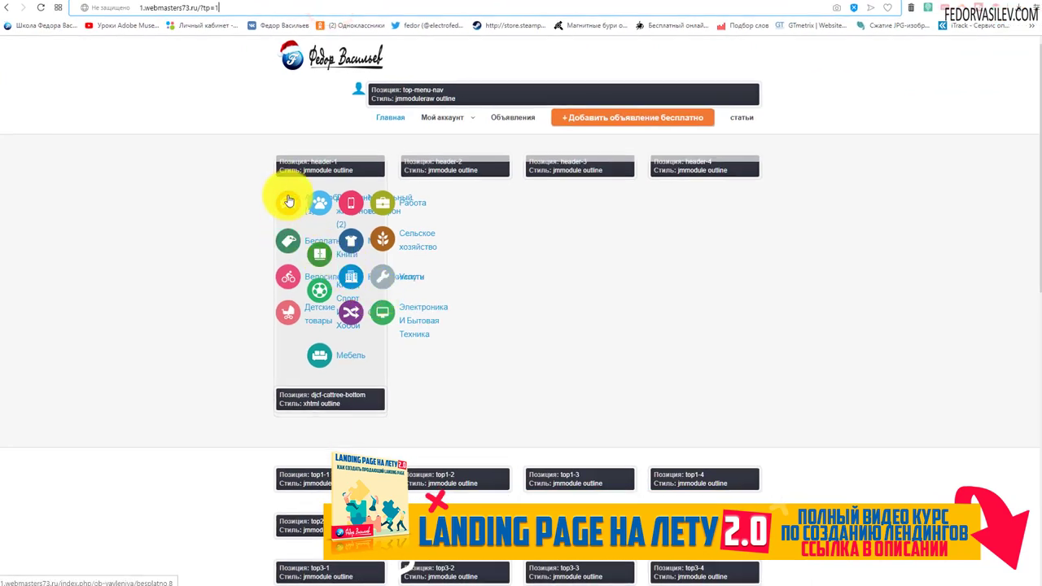
# Examine the module positions outlined on the site's front page from the header down to the footer.
pyautogui.scroll(-5, 291, 201)
pyautogui.scroll(-3, 577, 211)
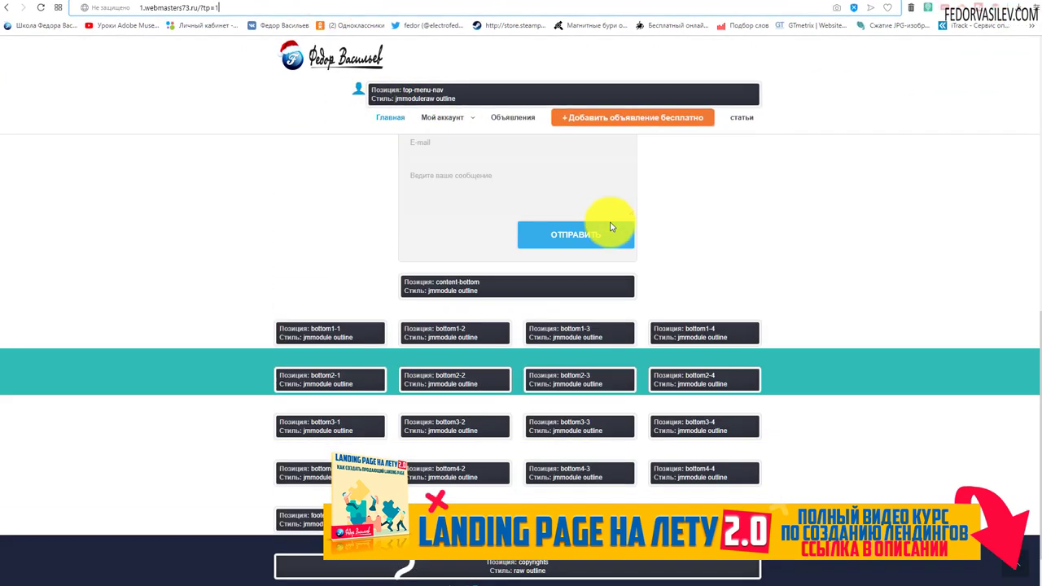
pyautogui.scroll(5, 599, 251)
pyautogui.scroll(2, 518, 282)
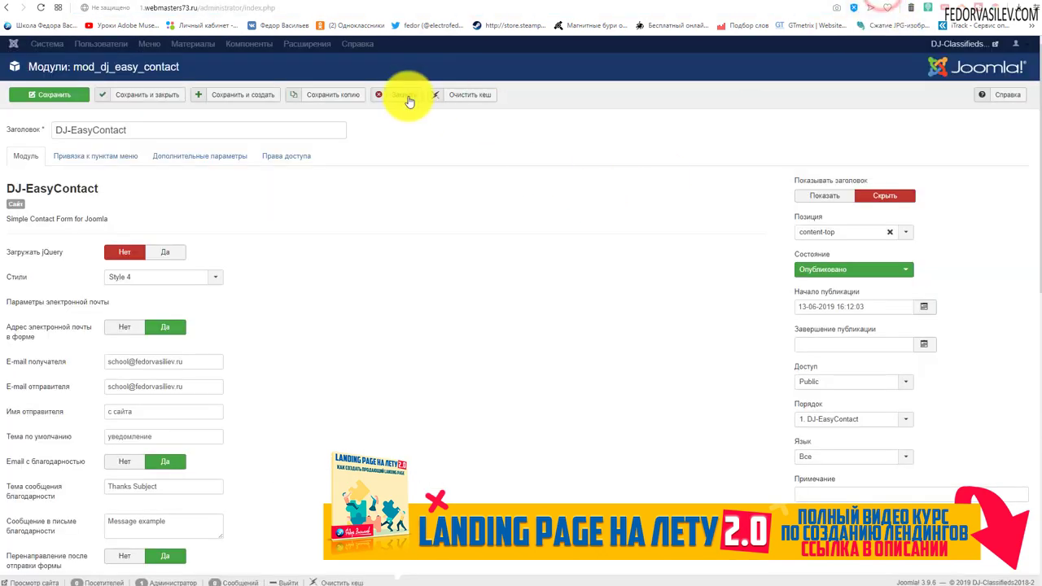
# Close the contact module and enable the module positions preview (Просмотр позиций модулей) in the template manager's settings.
pyautogui.click(404, 94)
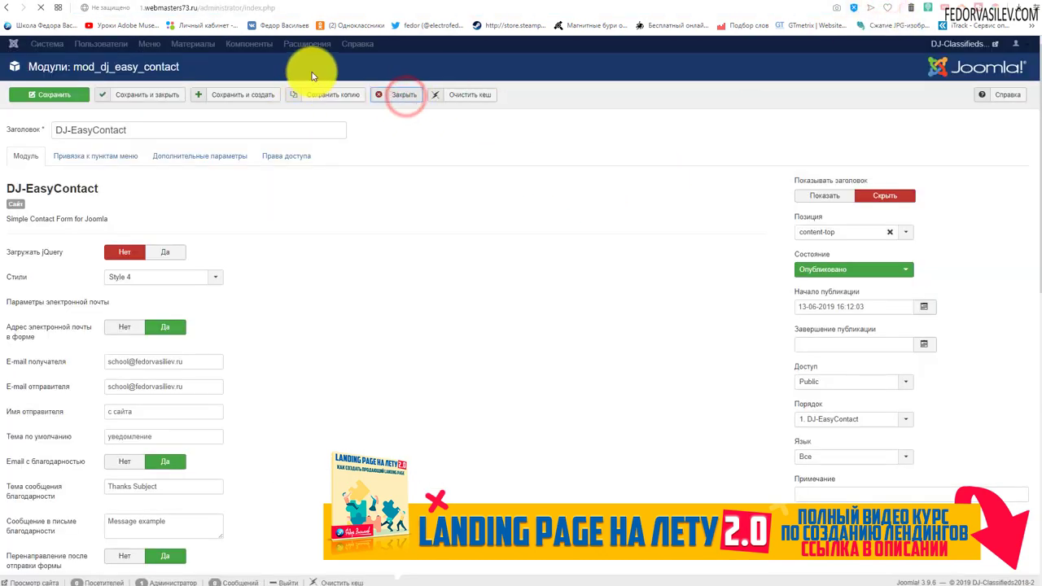
pyautogui.click(333, 43)
pyautogui.click(357, 109)
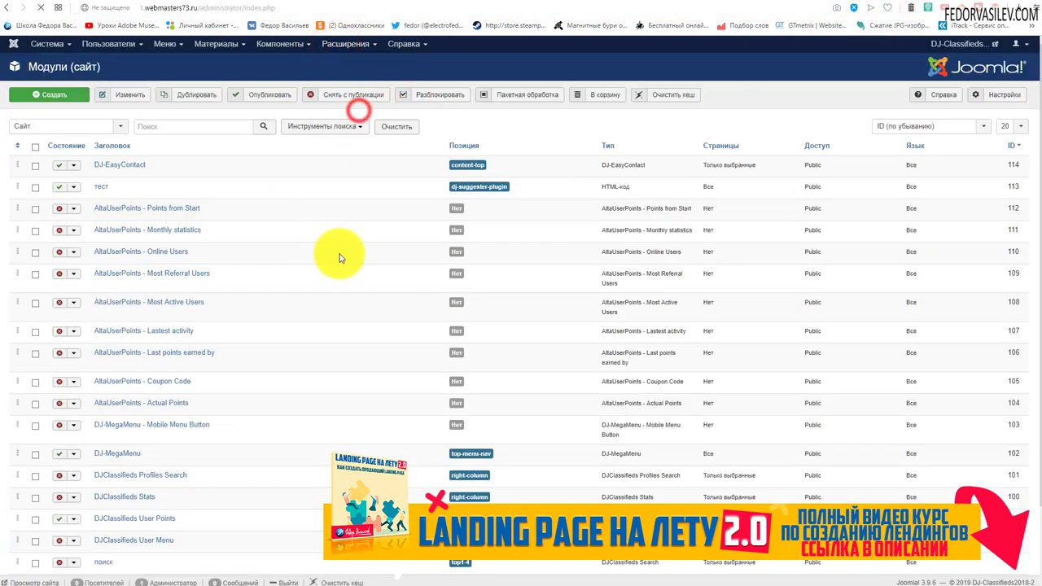
pyautogui.click(1013, 97)
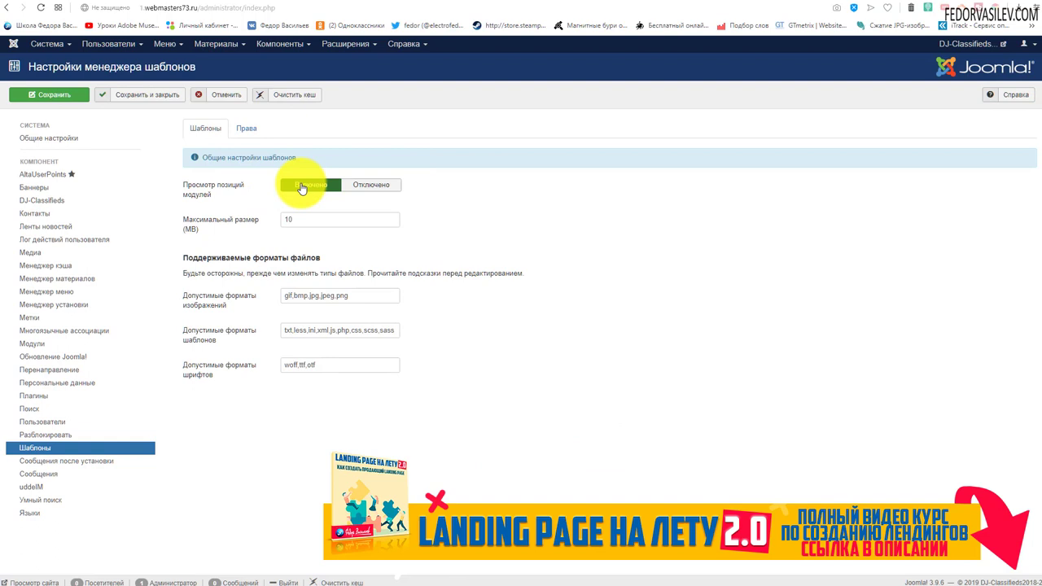
pyautogui.click(301, 188)
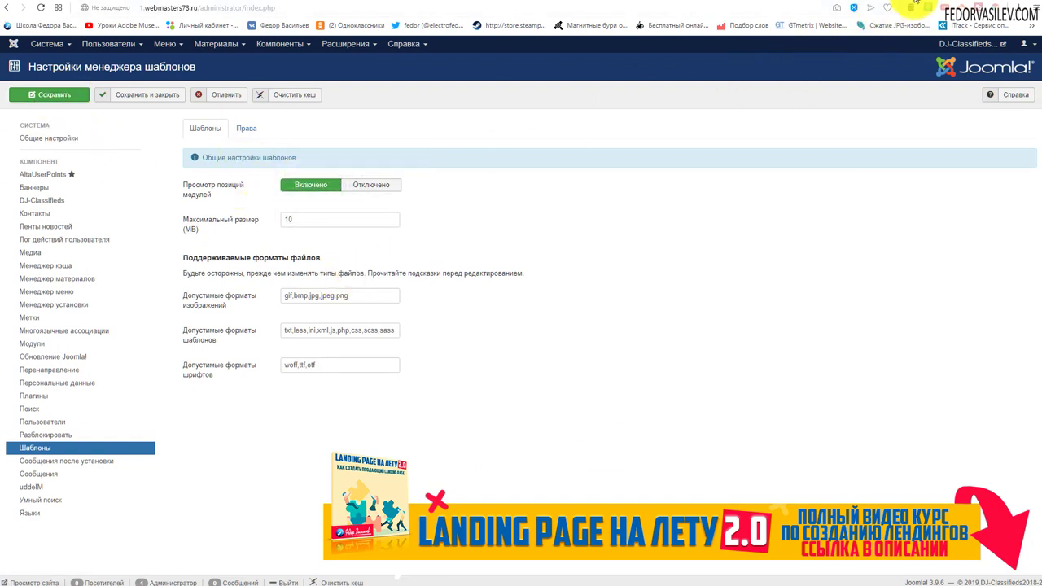
# Examine the site's ?tp=1 preview, checking the top, bottom and column positions and the content-top position above the contact form.
pyautogui.hotkey('ctrl', 'Tab')
pyautogui.moveTo(210, 7); pyautogui.dragTo(157, 15)
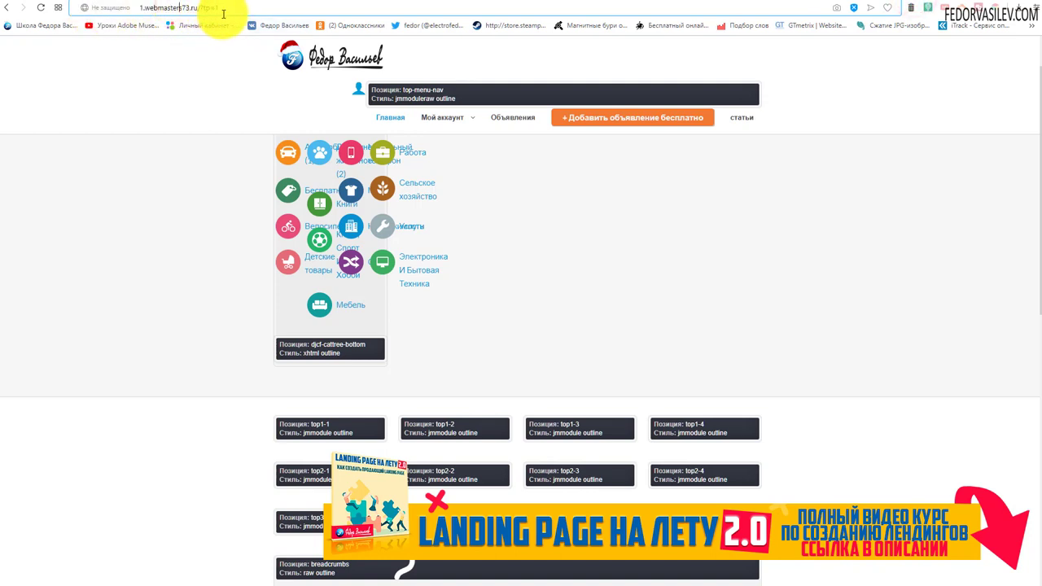
pyautogui.scroll(-5, 463, 262)
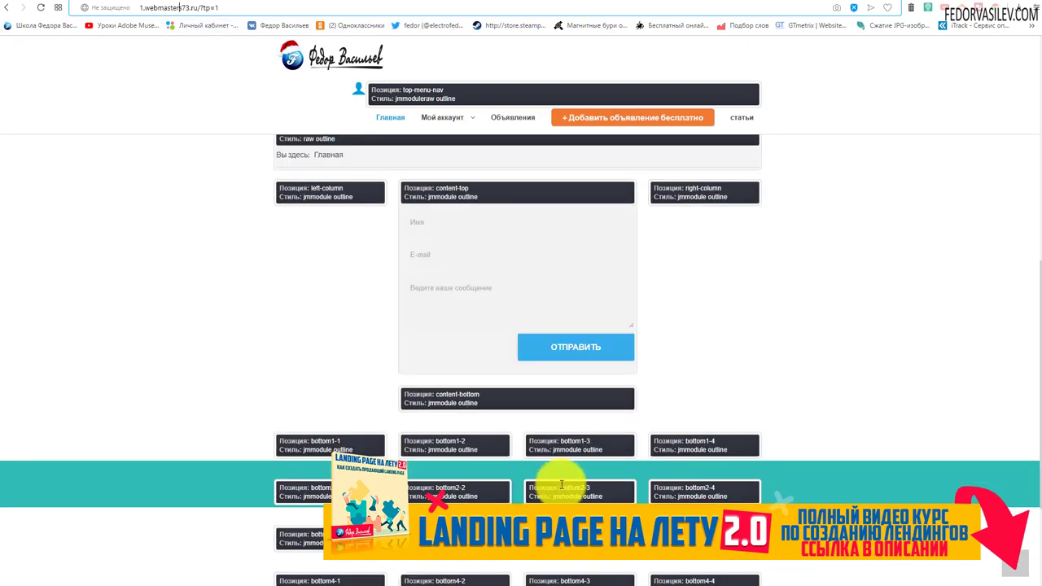
pyautogui.scroll(5, 560, 485)
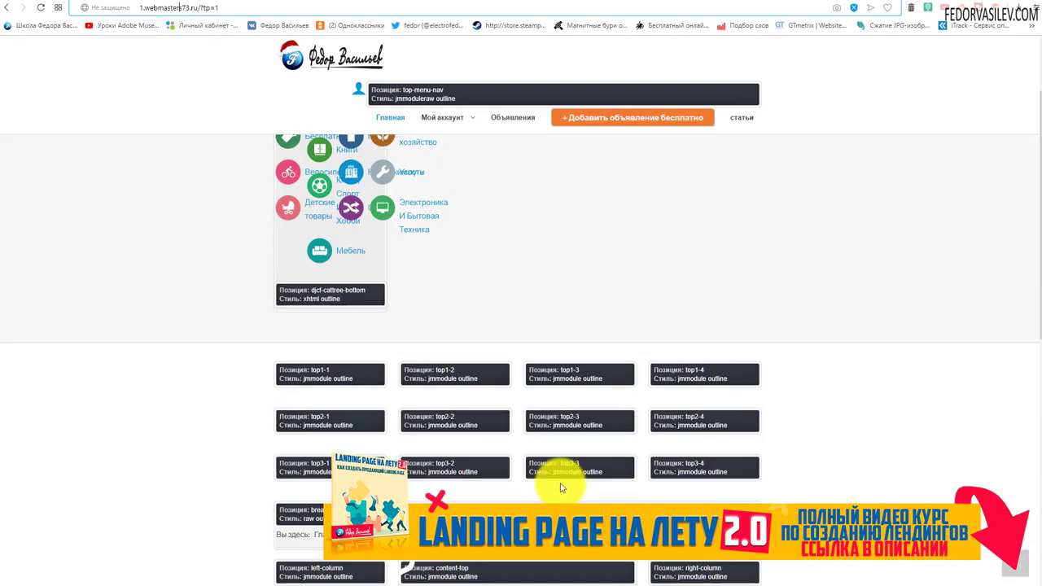
pyautogui.scroll(-3, 496, 386)
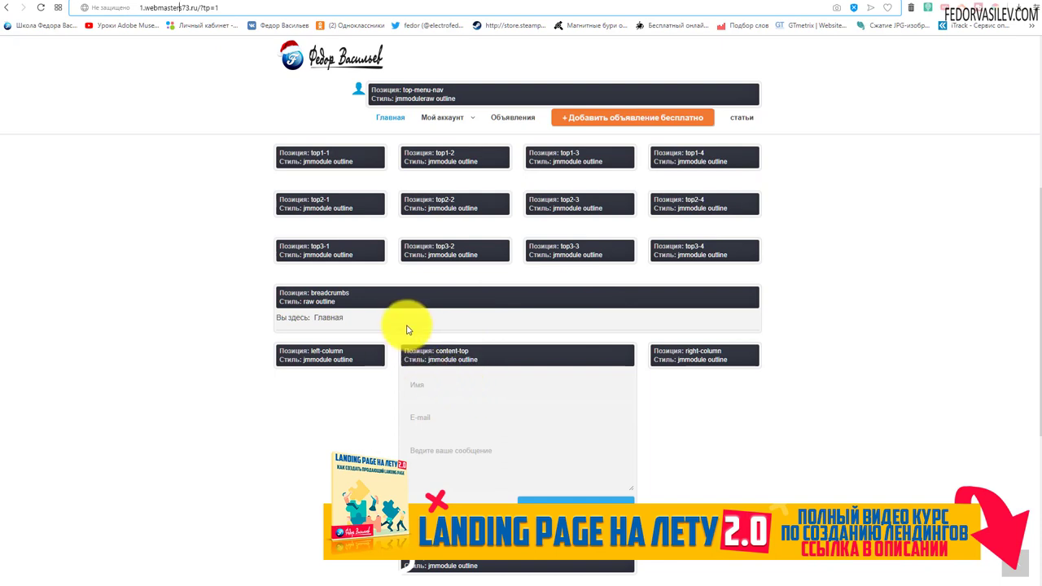
pyautogui.scroll(-1, 407, 330)
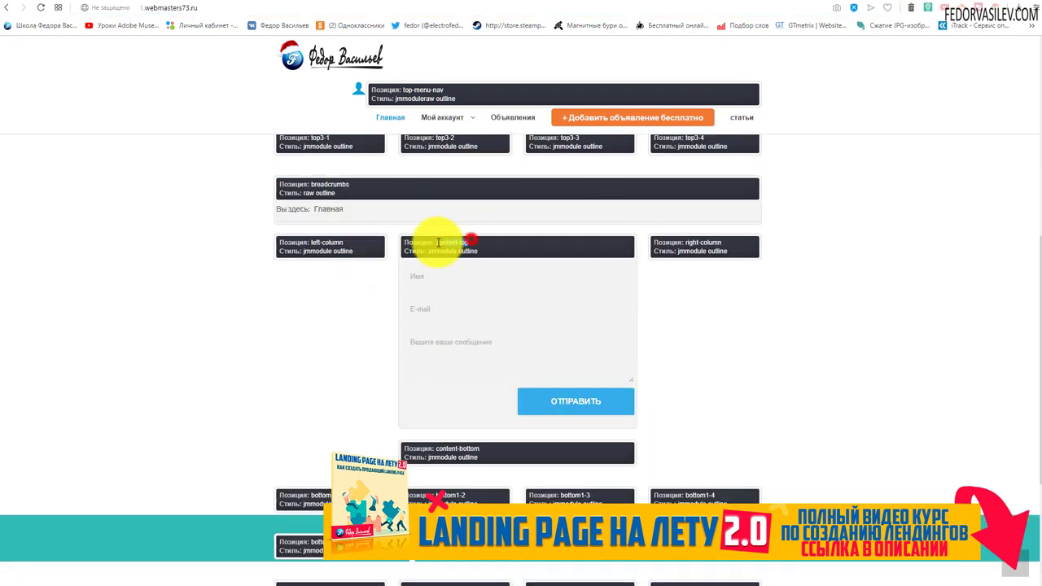
pyautogui.doubleClick(437, 244)
pyautogui.click(330, 343)
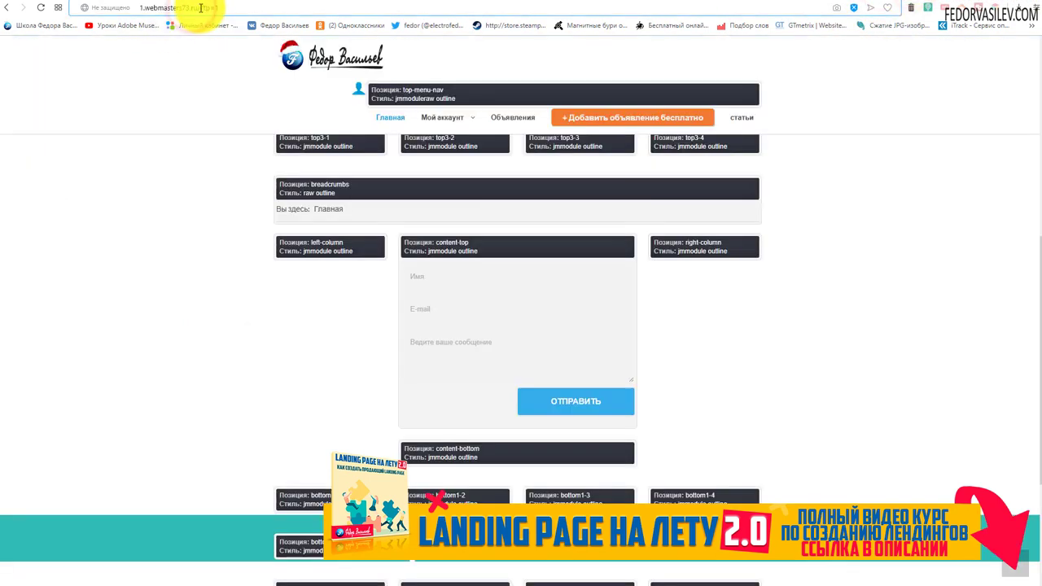
# Remove ?tp=1 from the site's address and load the normal front page.
pyautogui.moveTo(200, 7); pyautogui.dragTo(331, 22)
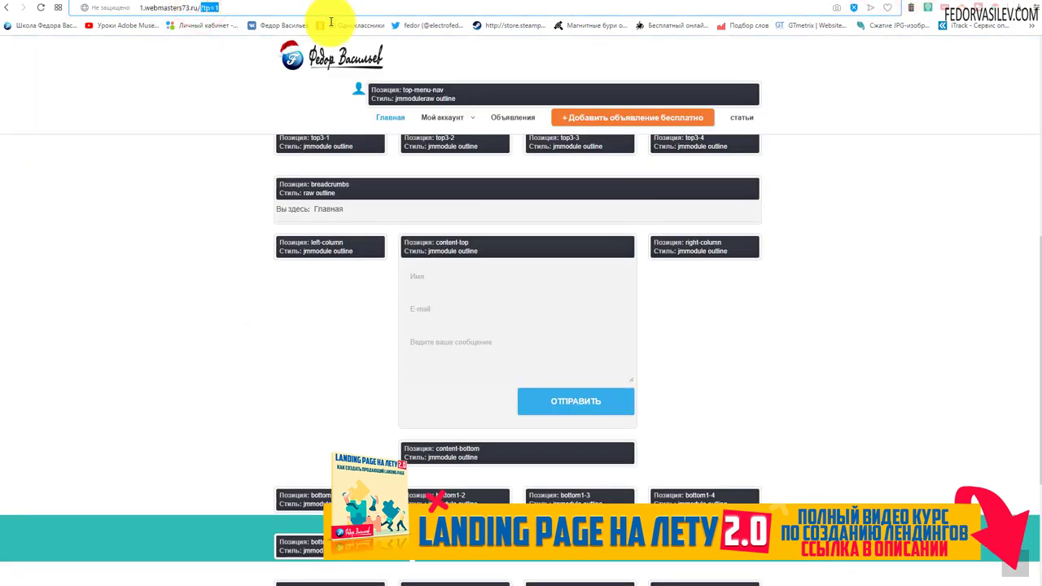
pyautogui.press('BackSpace')
pyautogui.press('Return')
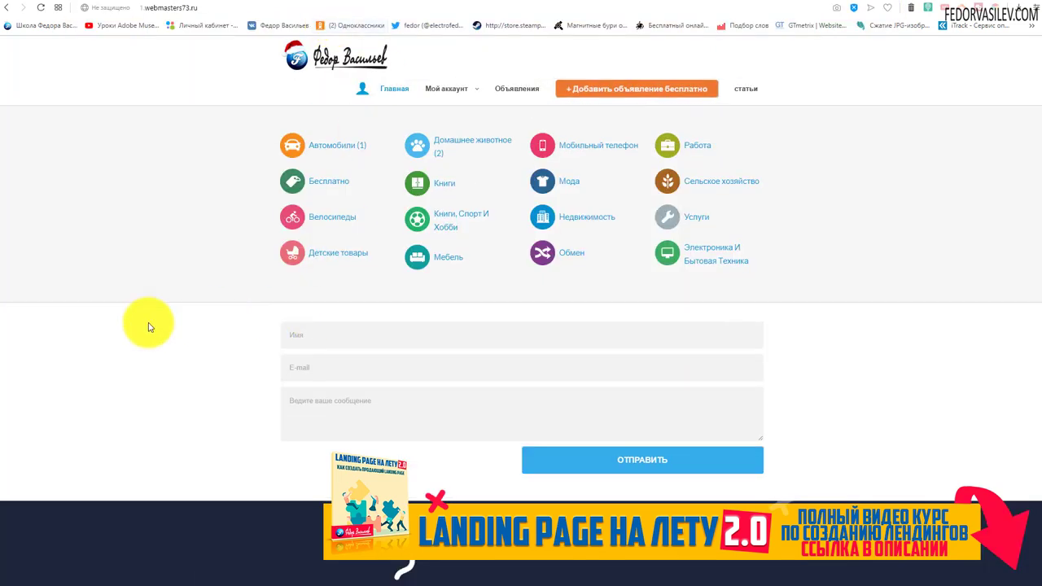
# Return to the Joomla administration, leave the template settings and open the DJ-EasyContact module from the site modules list.
pyautogui.click(875, 5)
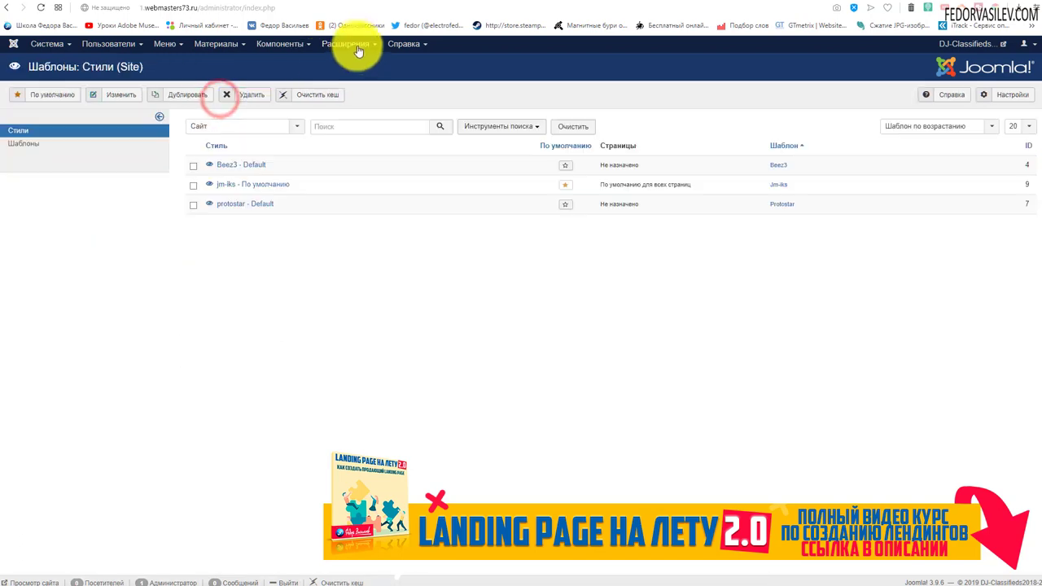
pyautogui.click(346, 44)
pyautogui.click(358, 80)
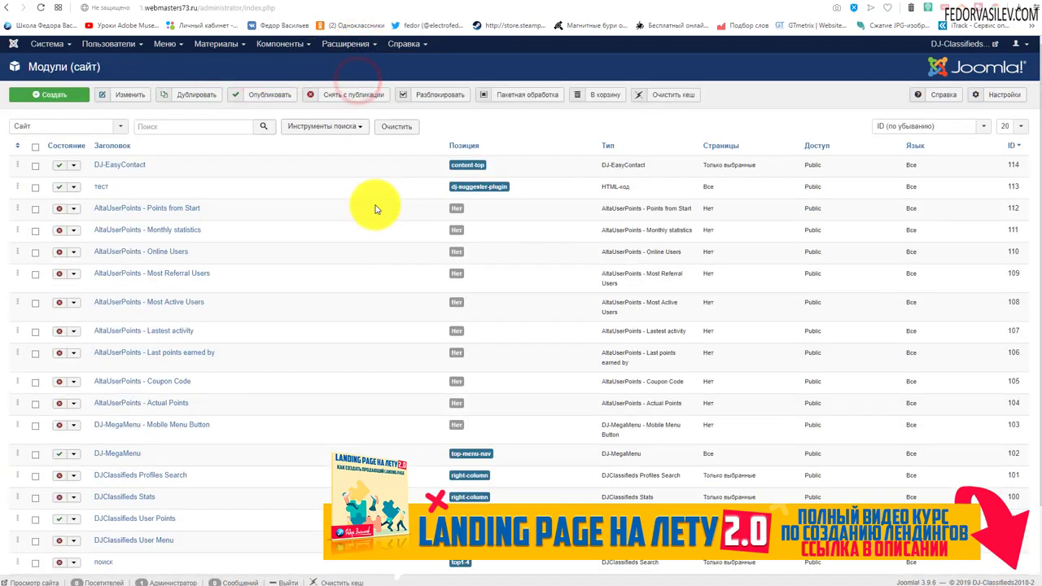
pyautogui.click(133, 164)
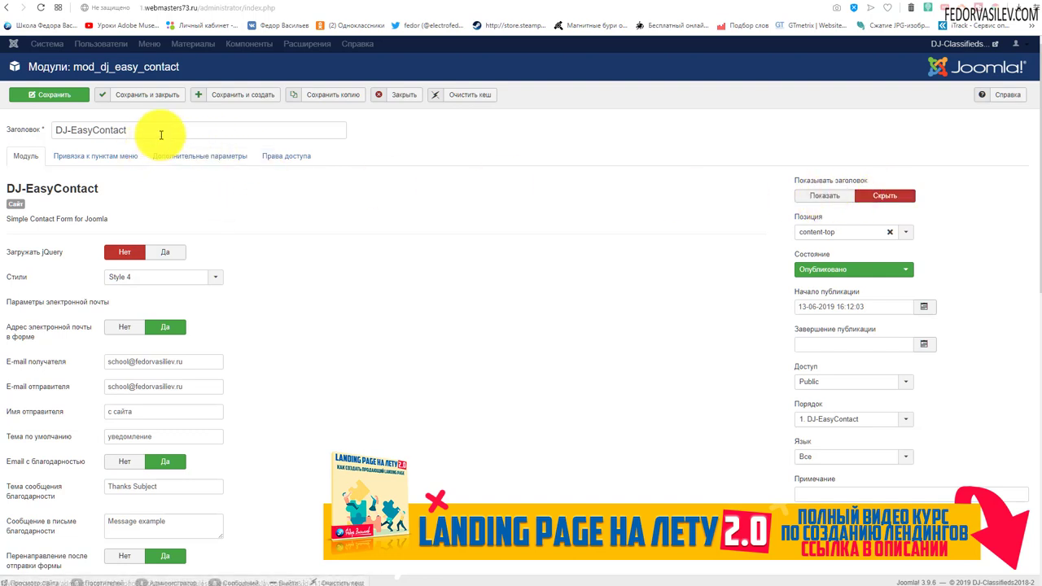
# Review the module's title and the page choices available in its menu assignment.
pyautogui.moveTo(160, 130); pyautogui.dragTo(12, 124)
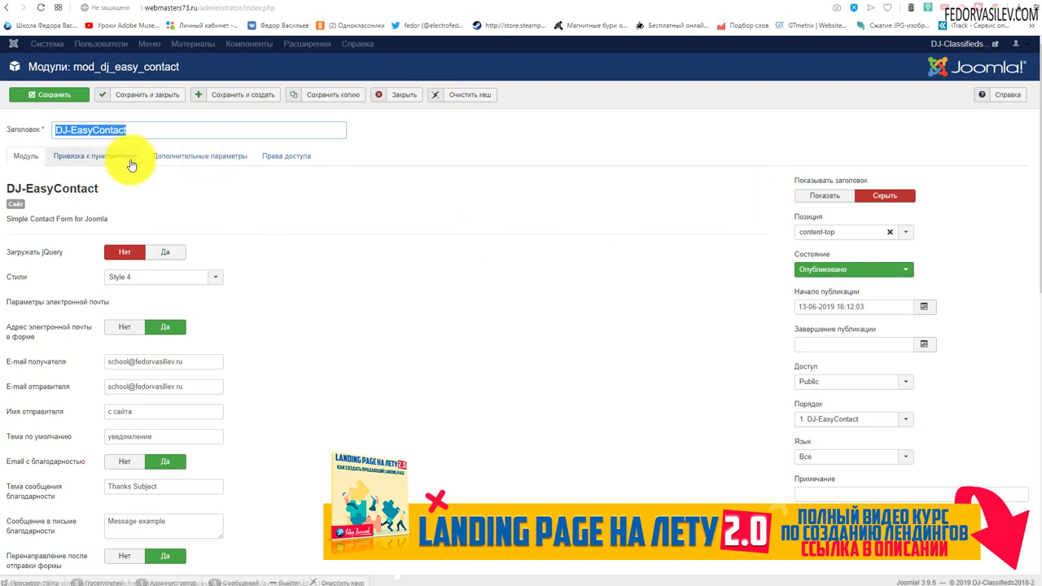
pyautogui.click(101, 159)
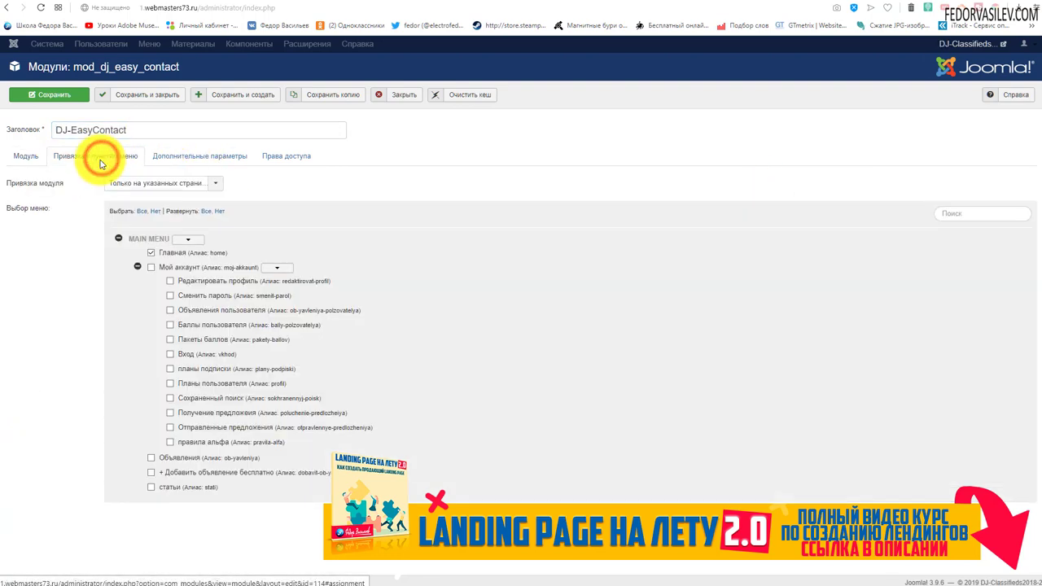
pyautogui.click(210, 183)
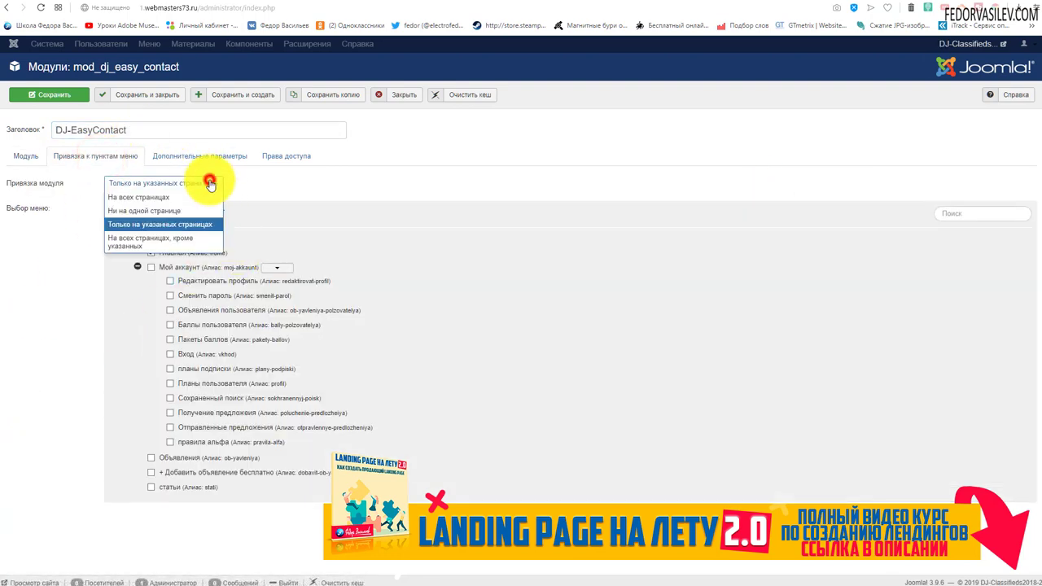
pyautogui.click(312, 172)
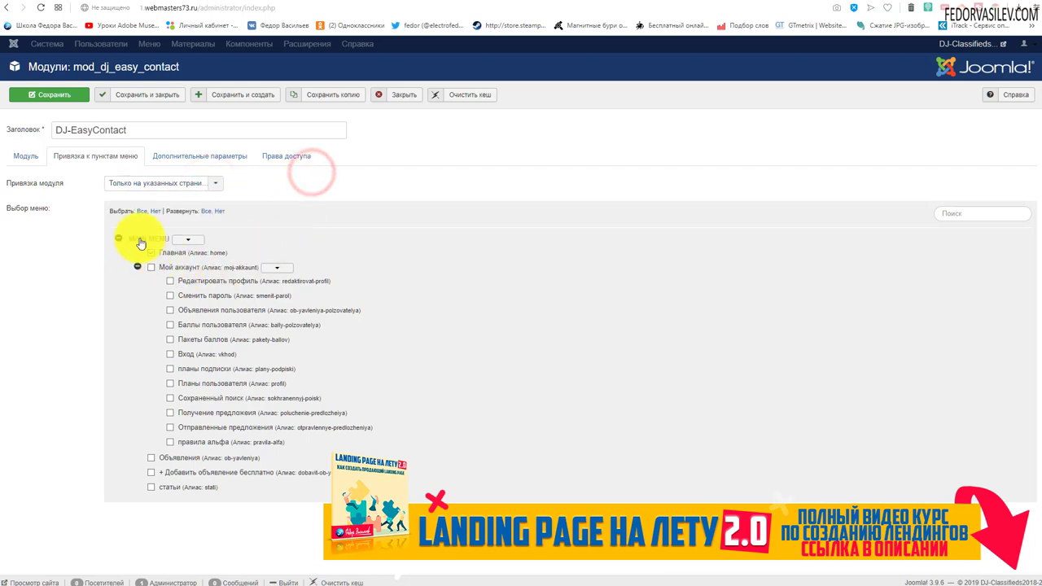
pyautogui.click(143, 183)
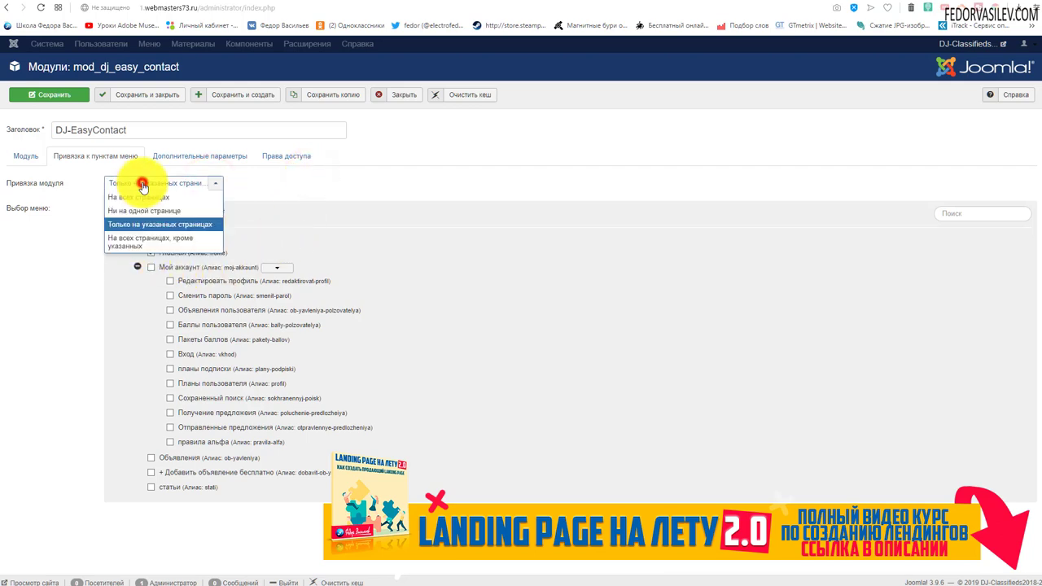
pyautogui.click(317, 199)
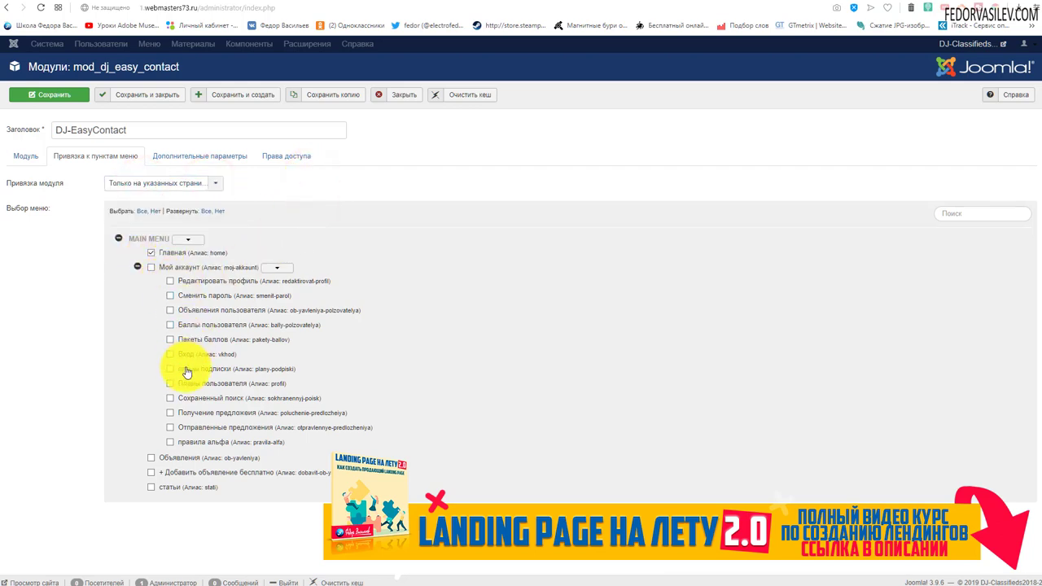
pyautogui.click(152, 182)
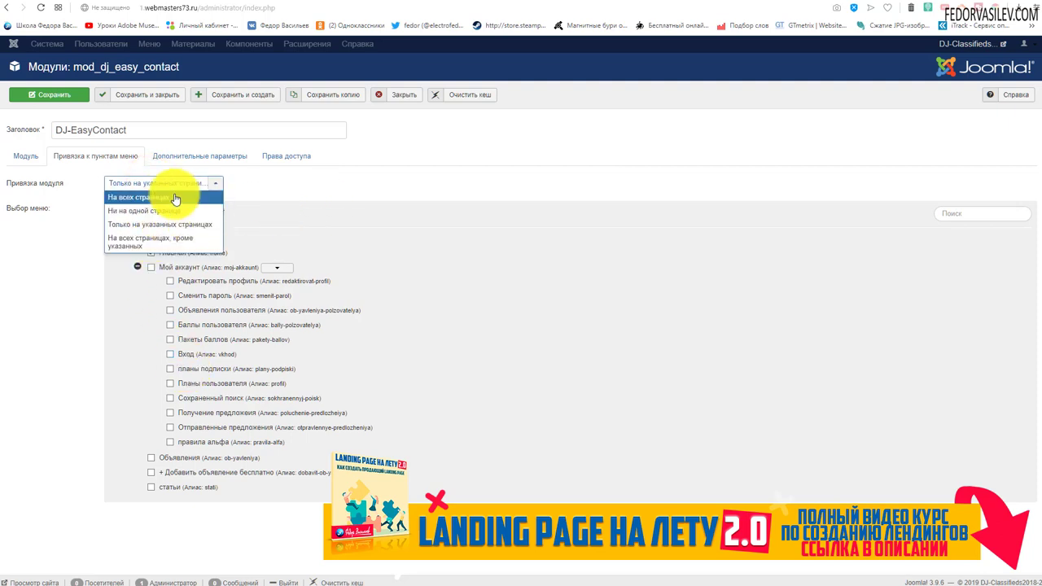
pyautogui.click(334, 194)
# Review the module's additional parameters, access rights and main settings down to the consent, reCAPTCHA and class suffix options.
pyautogui.click(236, 161)
pyautogui.click(291, 156)
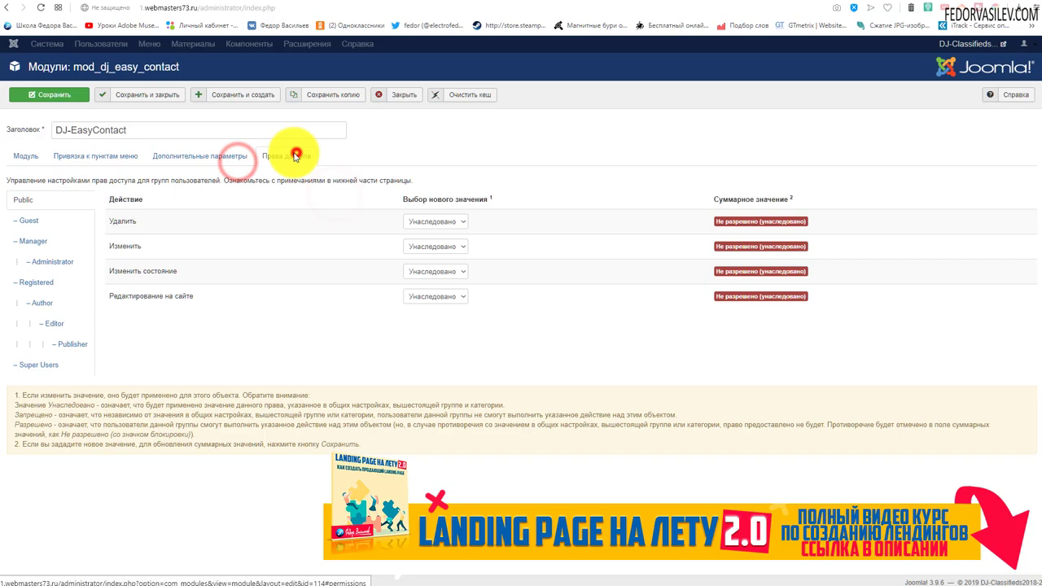
pyautogui.click(13, 162)
pyautogui.scroll(-8, 154, 248)
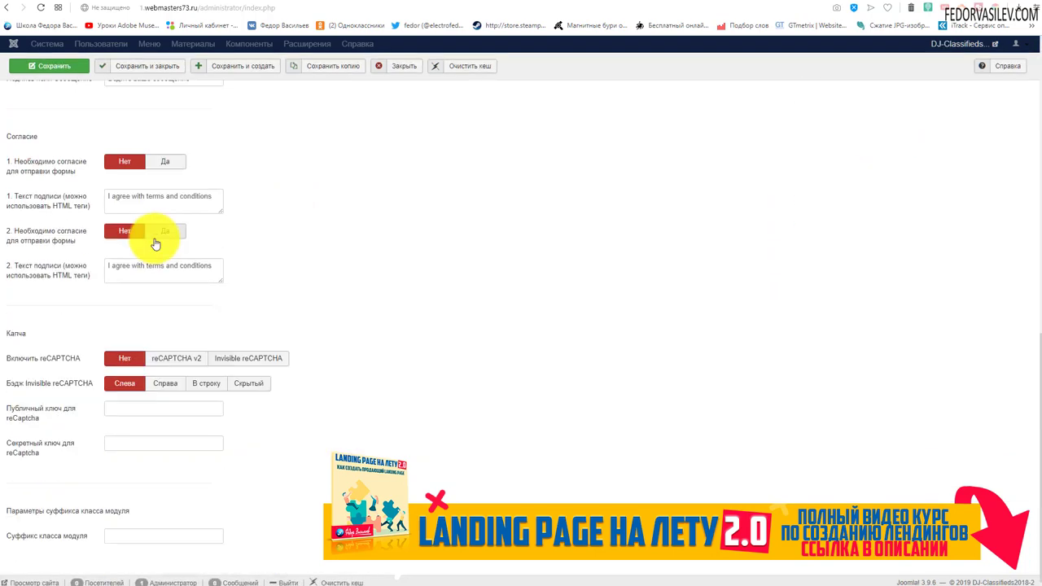
pyautogui.scroll(10, 155, 243)
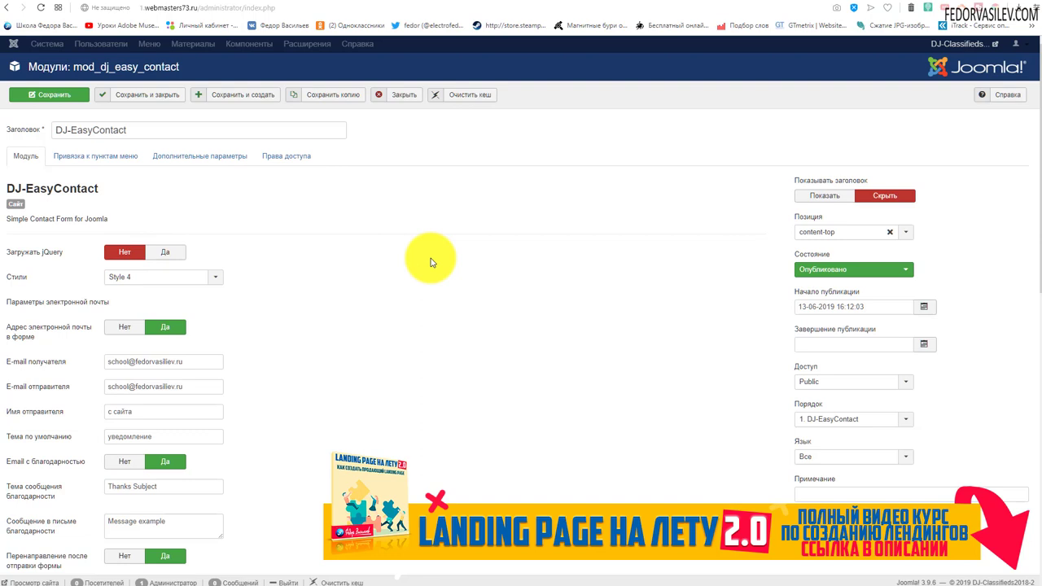
# Keep jQuery loading set to Нет, save the form with Style 1 and reload the site to check its look.
pyautogui.click(168, 254)
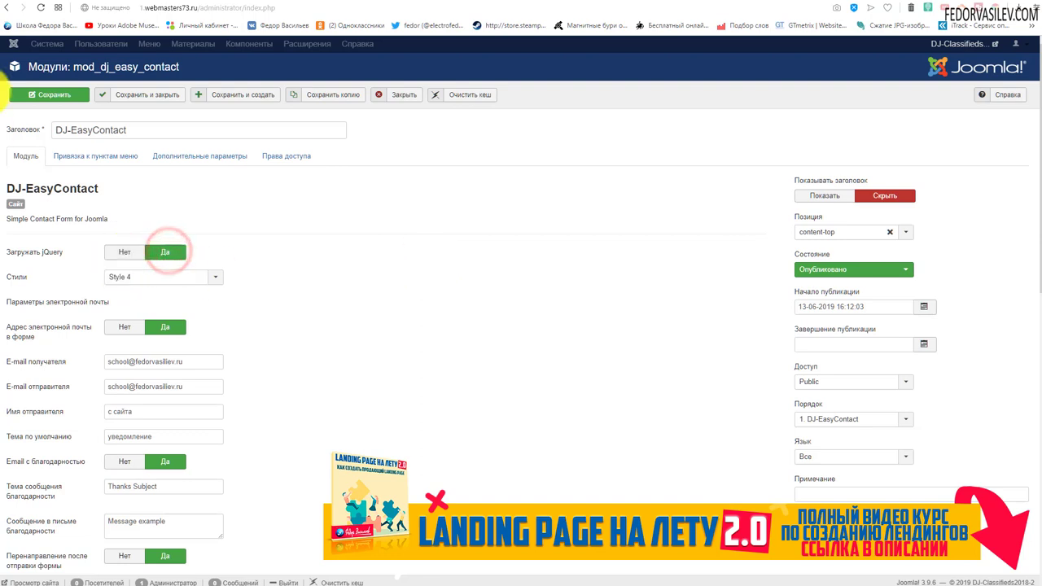
pyautogui.click(126, 253)
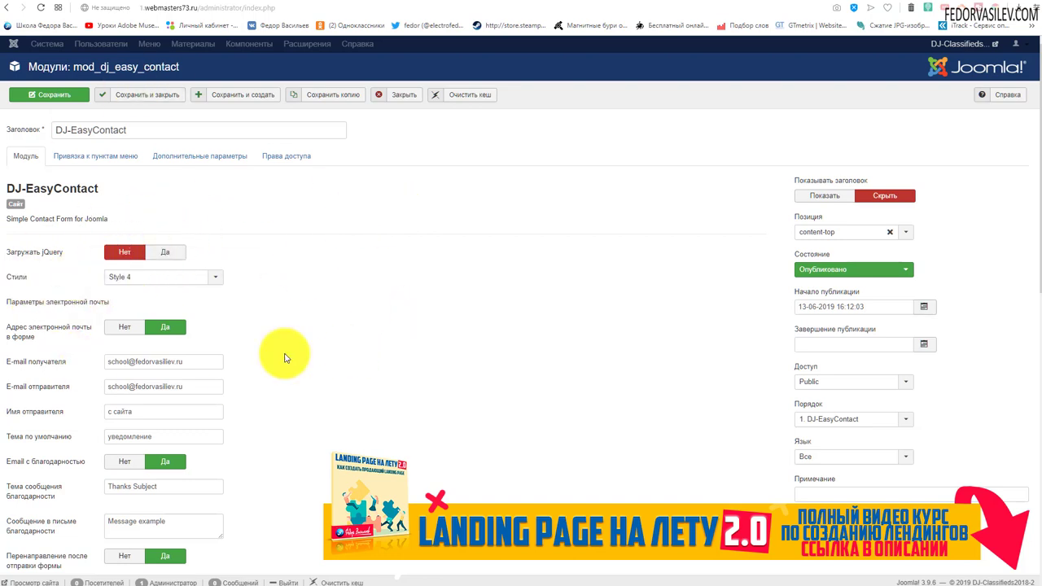
pyautogui.click(210, 281)
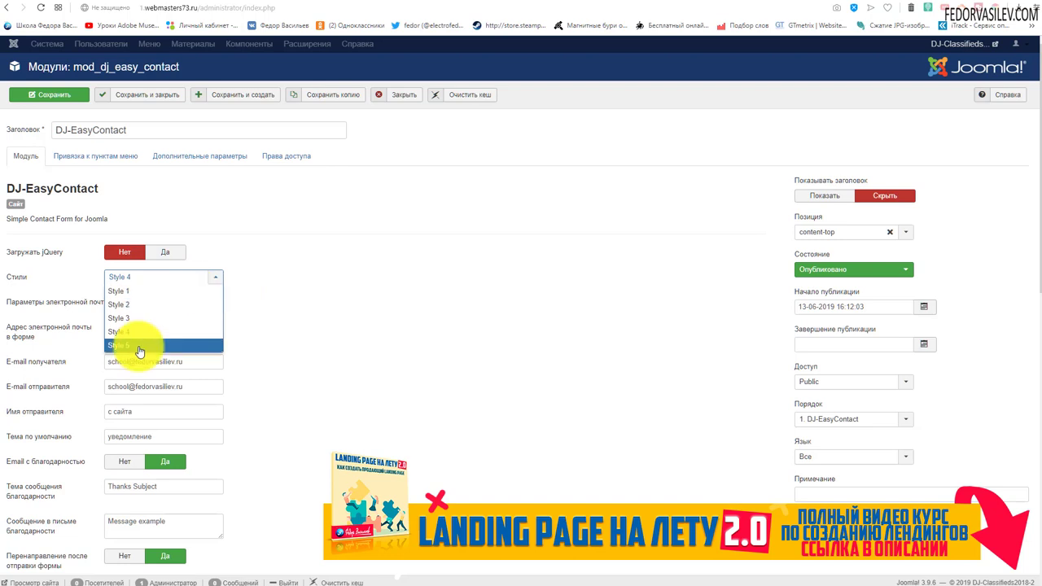
pyautogui.click(129, 293)
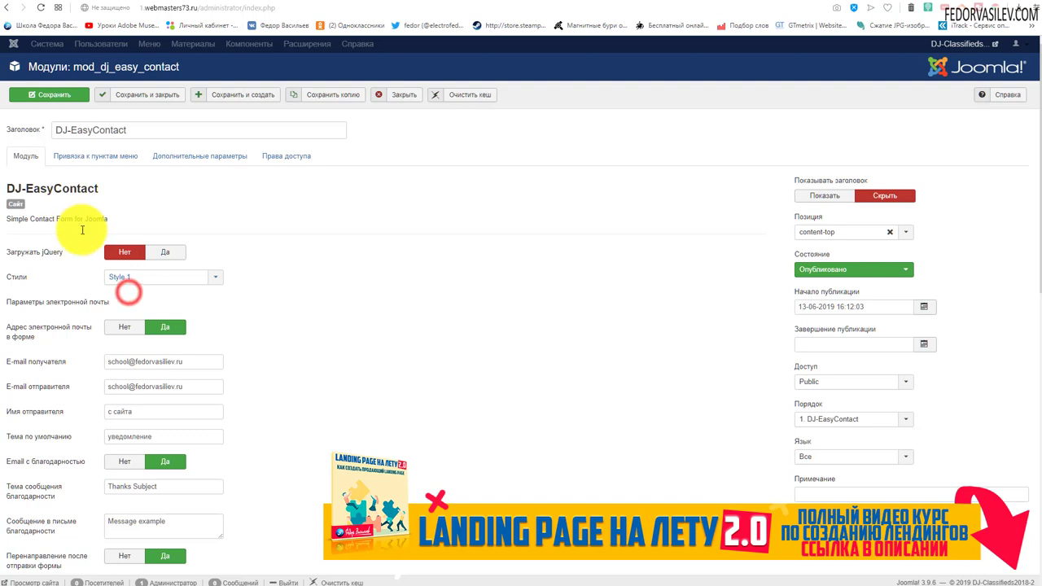
pyautogui.click(88, 98)
pyautogui.hotkey('ctrl', 'Tab')
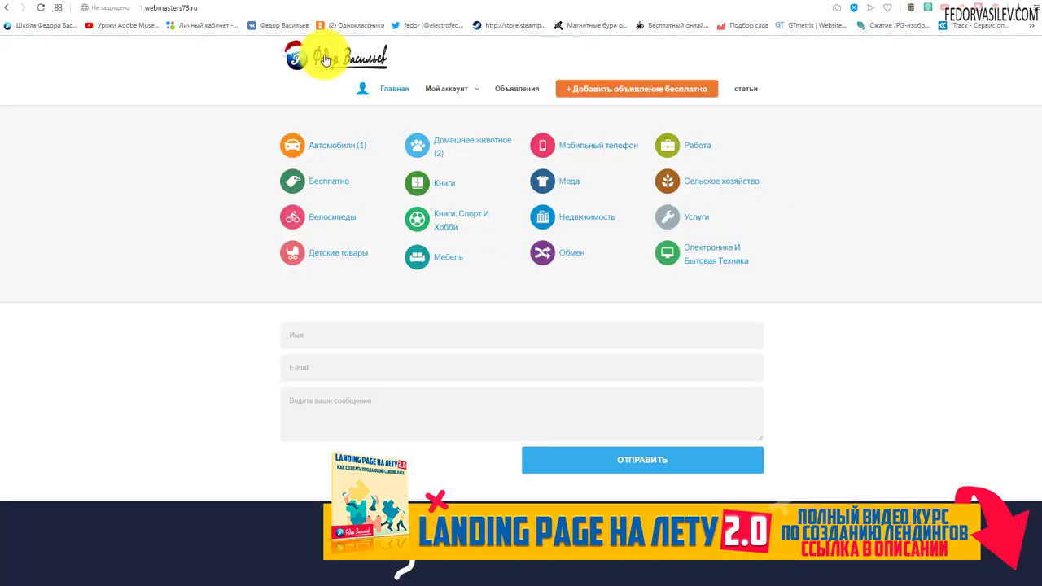
pyautogui.click(41, 7)
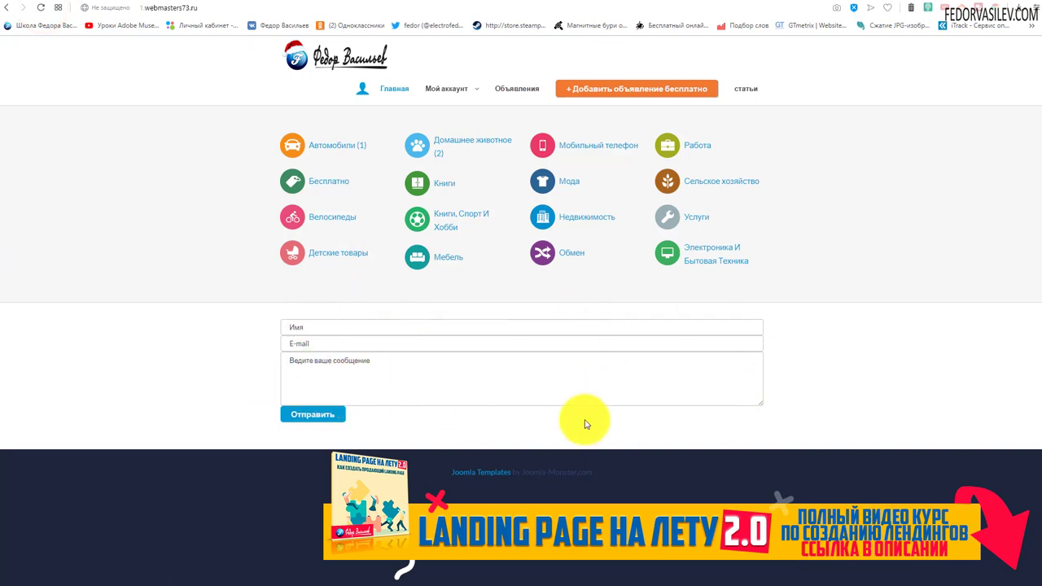
# Return to the module settings and set the contact form's style to Style 4.
pyautogui.hotkey('ctrl', 'Tab')
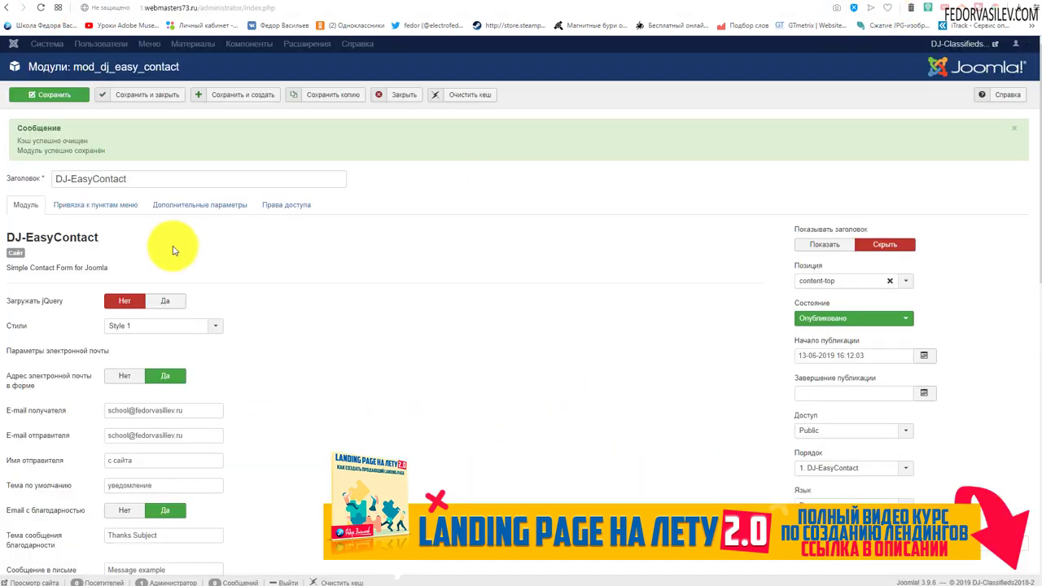
pyautogui.click(114, 326)
pyautogui.click(126, 380)
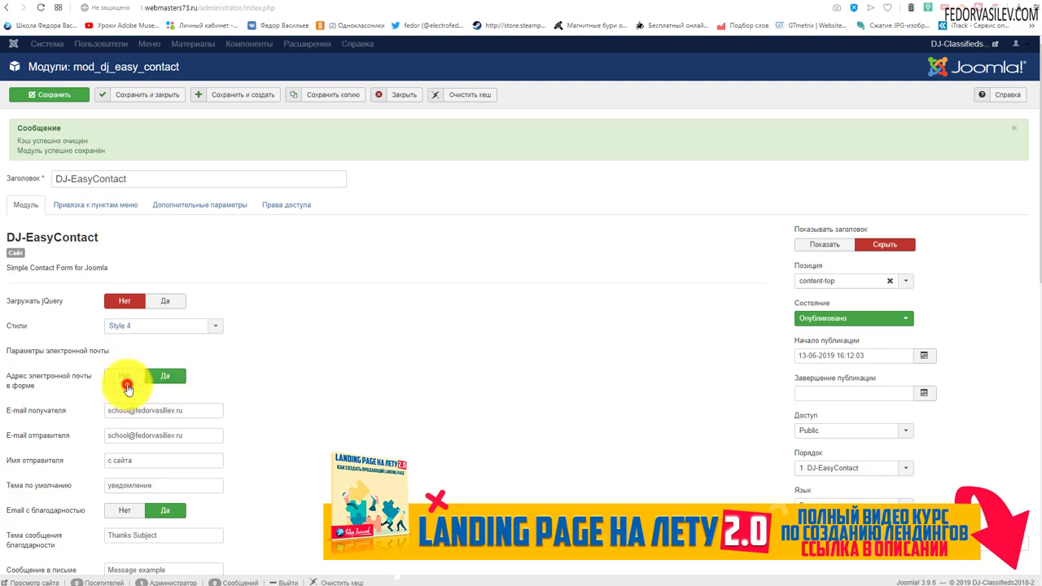
# Save the module with Style 4, check the contact form on the site's front page and return to the module settings.
pyautogui.click(59, 95)
pyautogui.hotkey('ctrl', 'Tab')
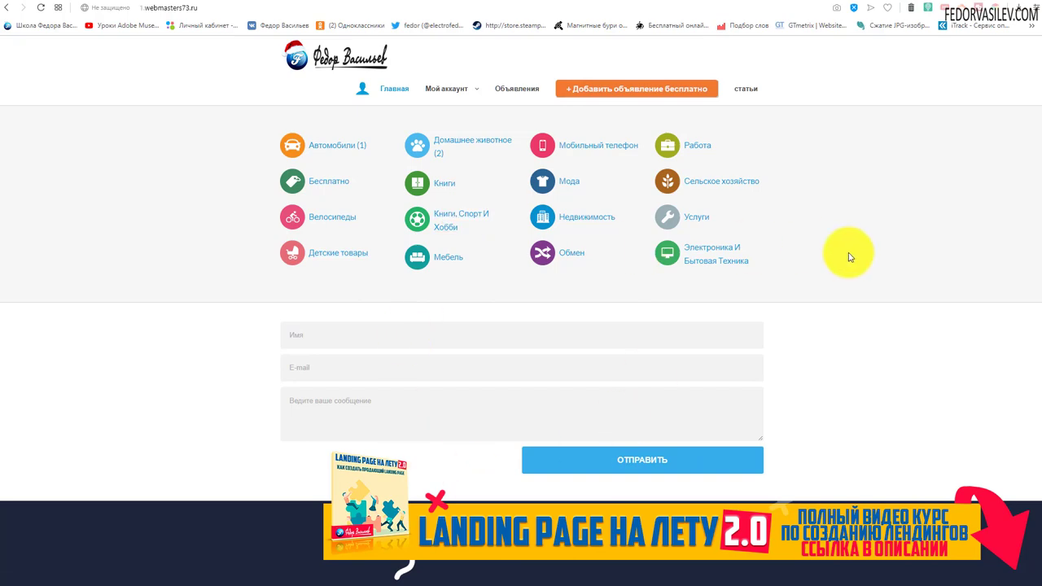
pyautogui.hotkey('ctrl', 'Tab')
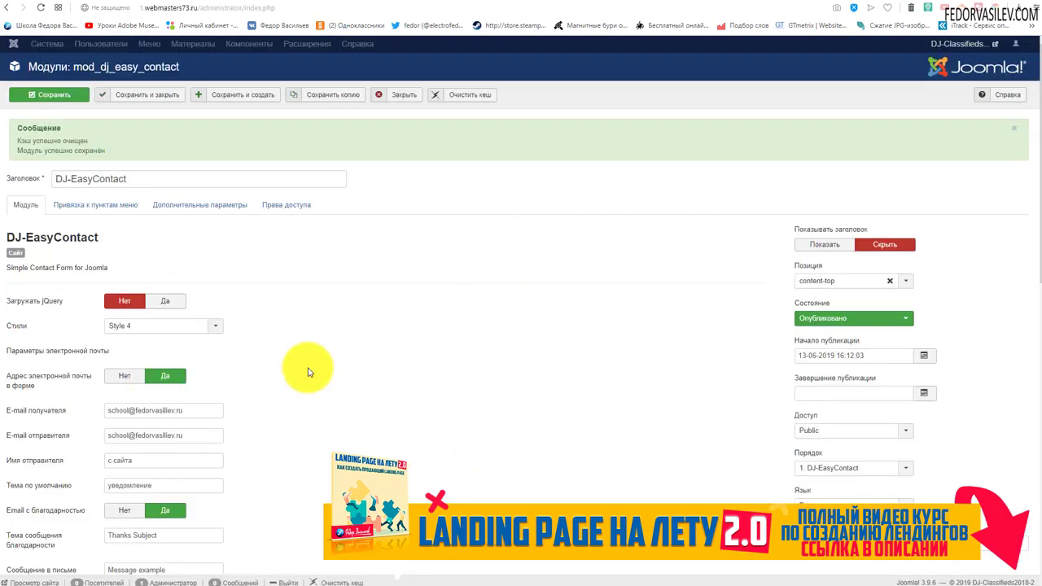
# Set the e-mail address field in the form to Нет, save the module and reload the site's front page.
pyautogui.scroll(-2, 306, 371)
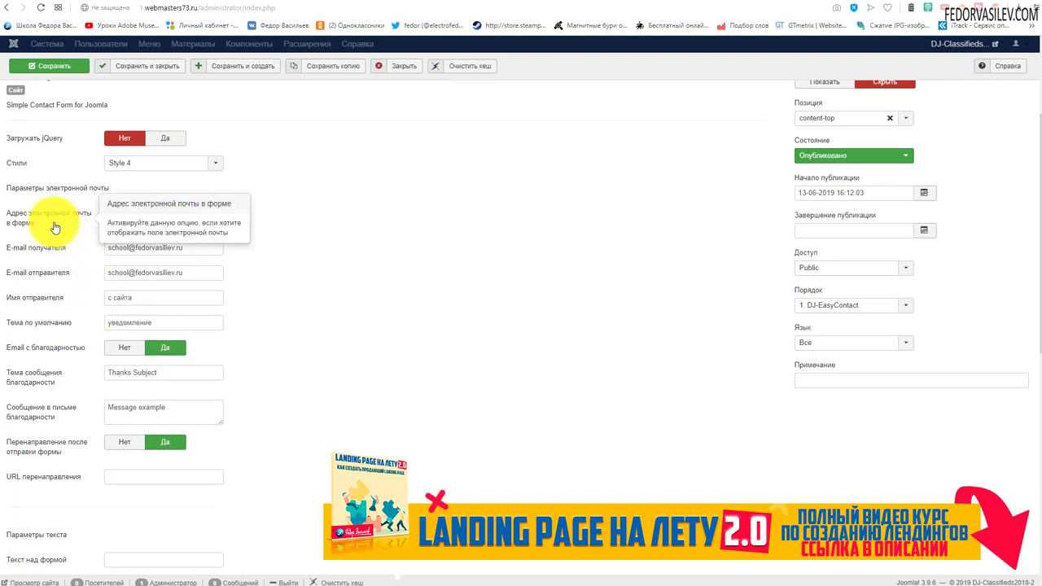
pyautogui.click(124, 213)
pyautogui.click(48, 65)
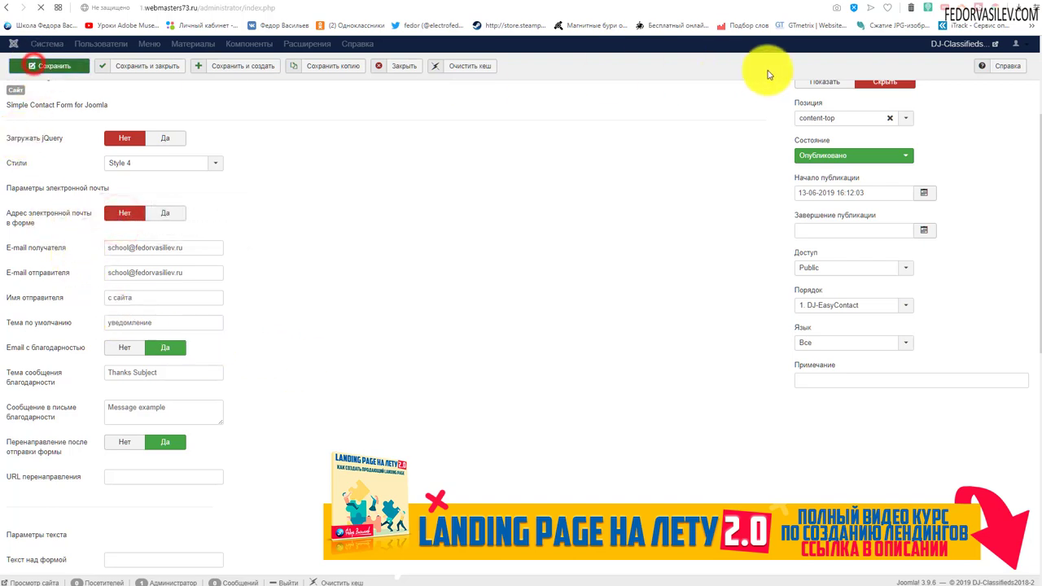
pyautogui.hotkey('ctrl', 'Tab')
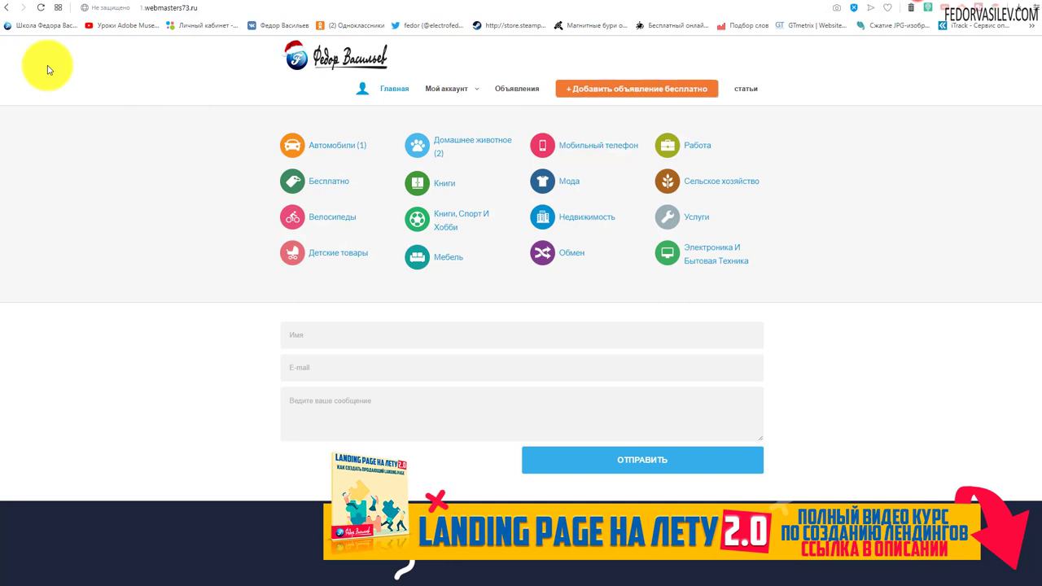
pyautogui.click(39, 8)
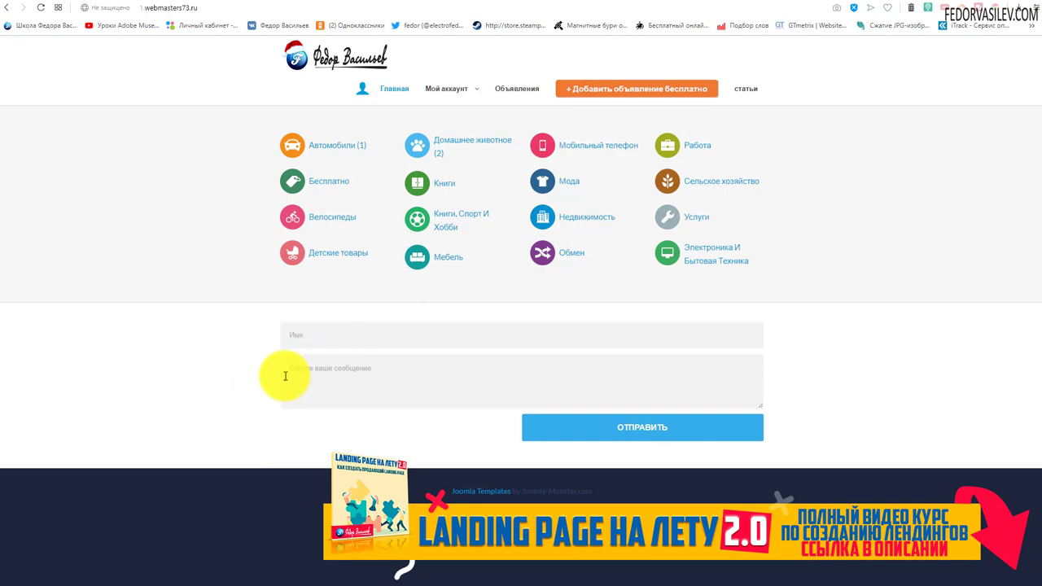
# Test the front-page contact form by submitting it empty, and dismiss the resulting notice.
pyautogui.click(293, 333)
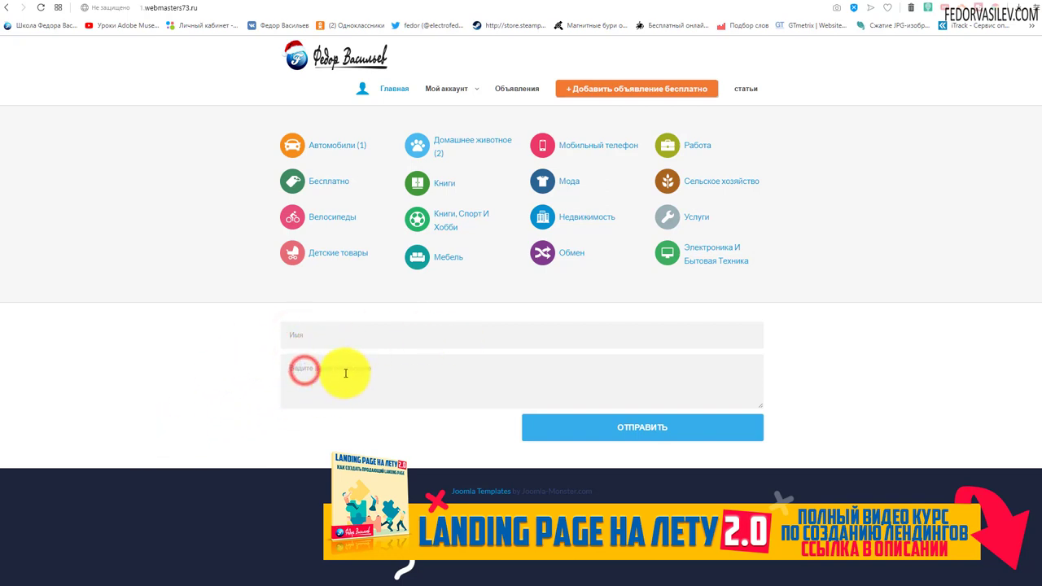
pyautogui.click(657, 428)
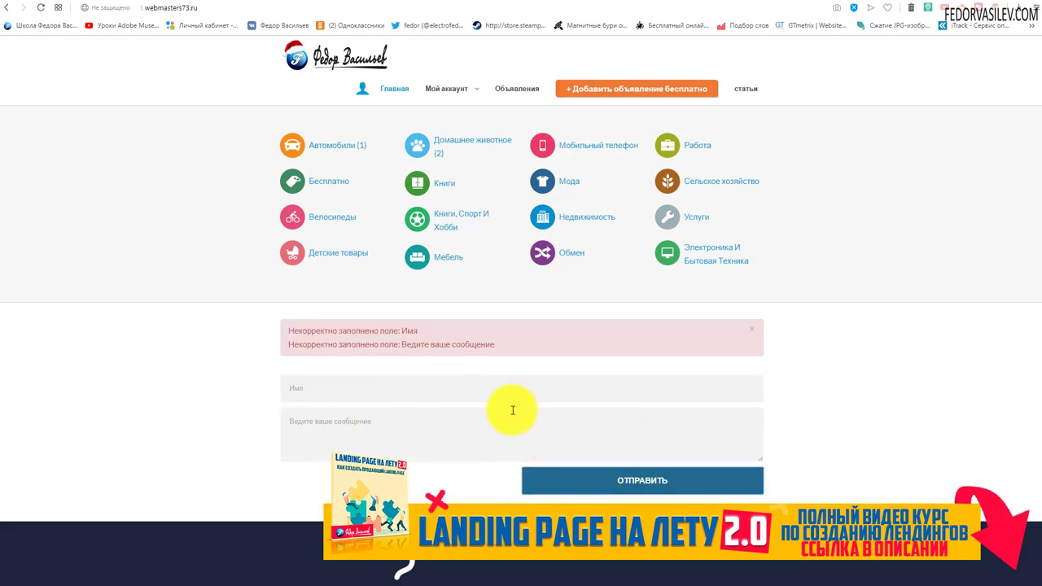
pyautogui.moveTo(494, 345); pyautogui.dragTo(244, 350)
pyautogui.click(216, 352)
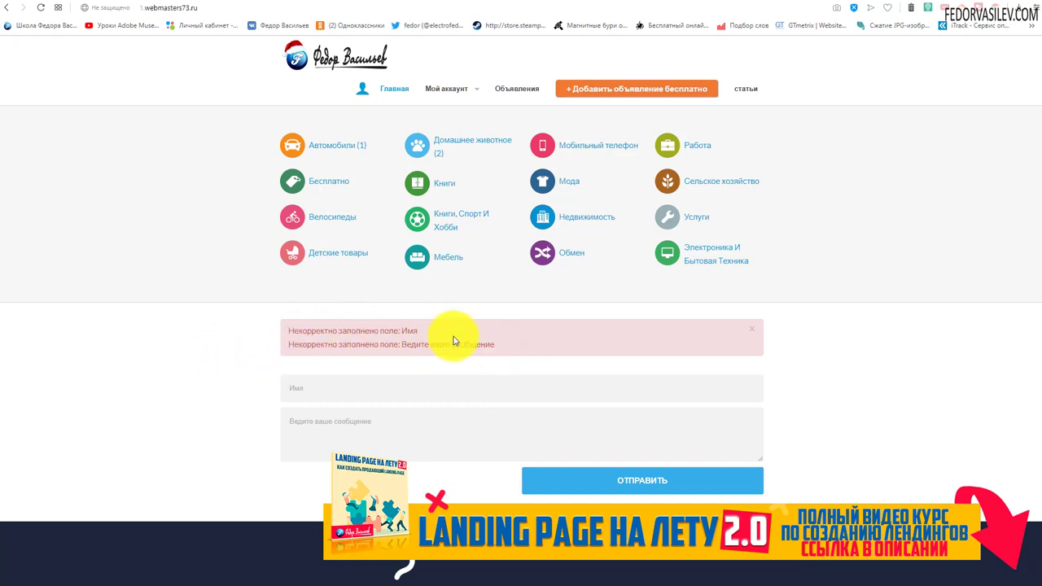
pyautogui.click(350, 392)
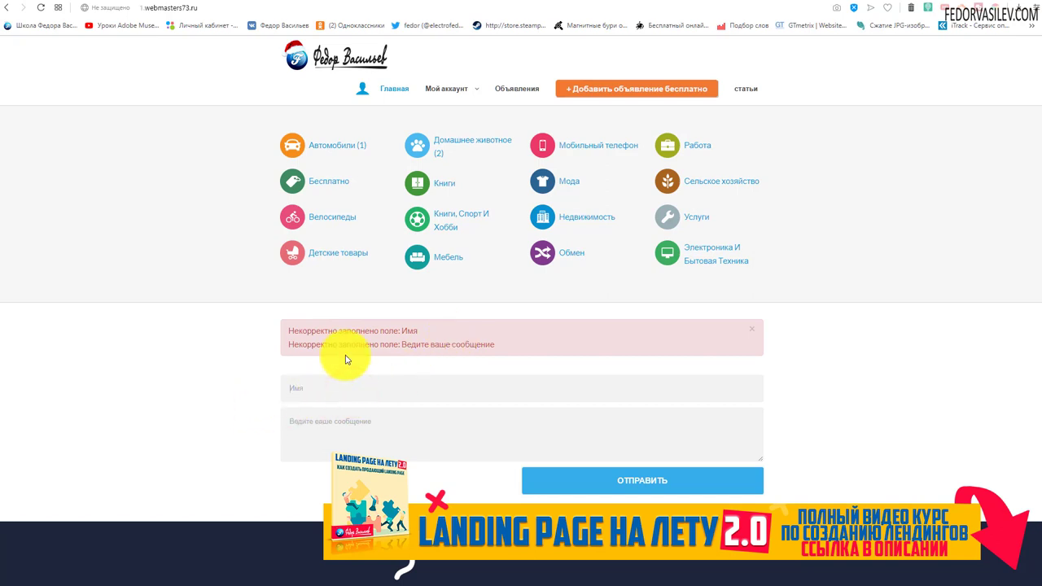
pyautogui.click(751, 329)
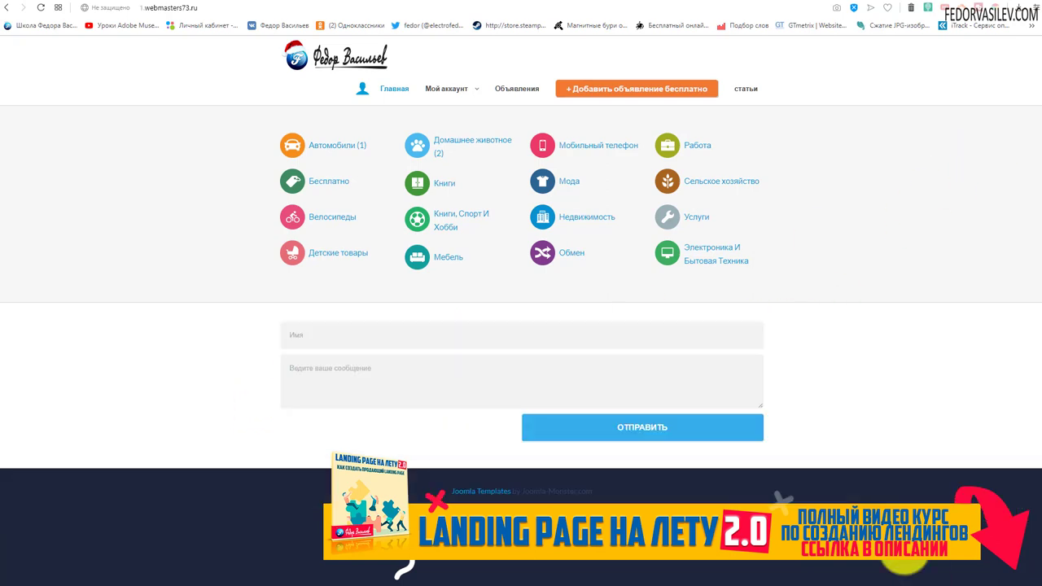
# Inspect the contact form in the browser's mobile view in portrait and landscape orientation, and close the developer tools.
pyautogui.rightClick(857, 442)
pyautogui.rightClick(823, 319)
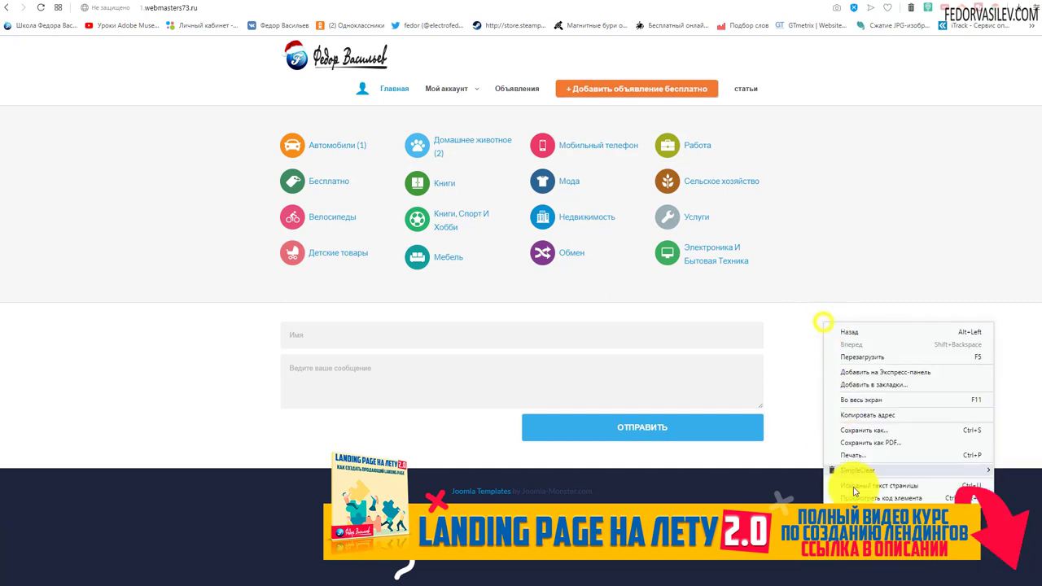
pyautogui.click(858, 497)
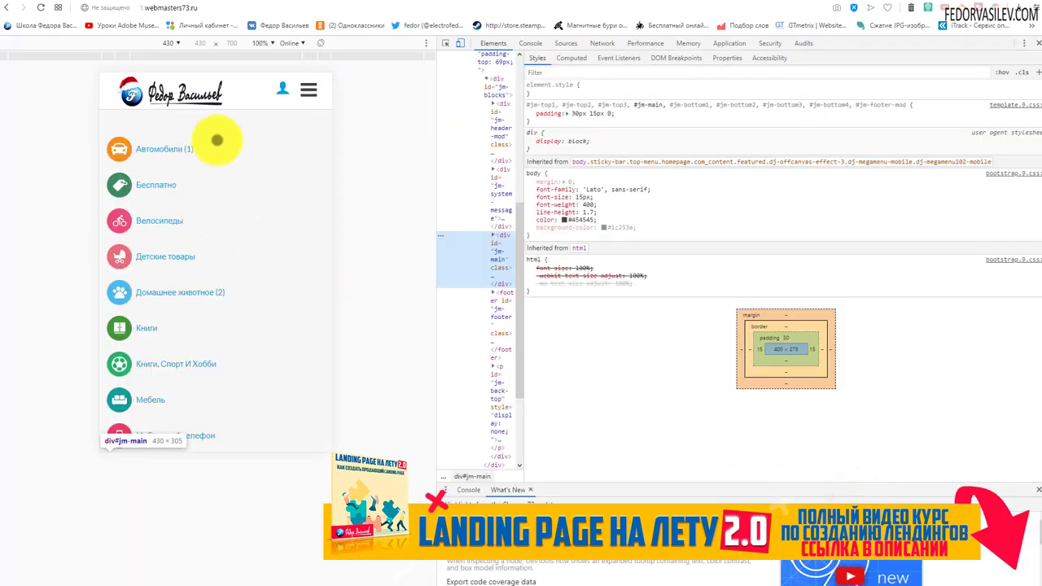
pyautogui.scroll(-5, 236, 137)
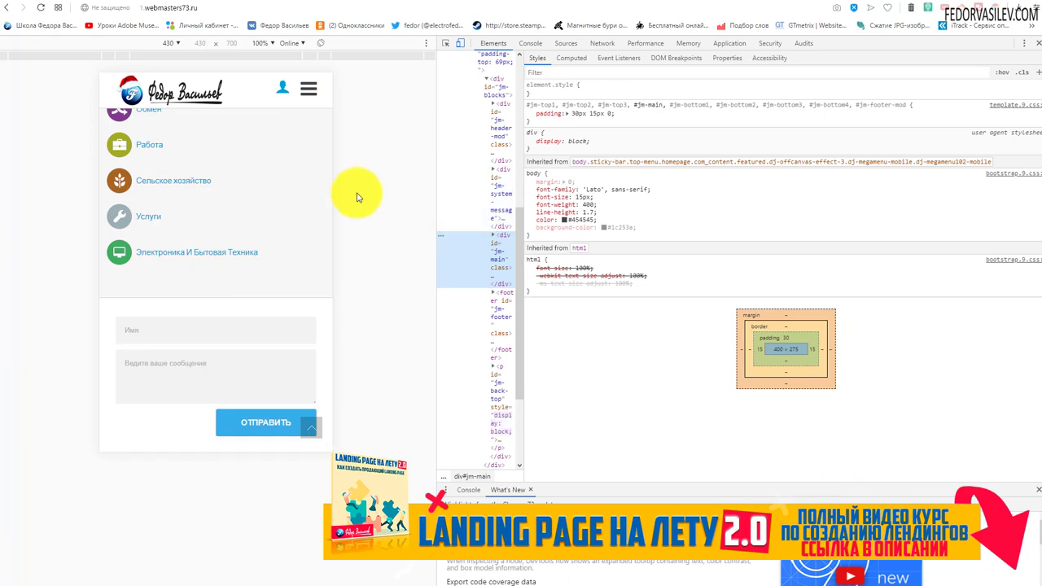
pyautogui.scroll(-1, 228, 204)
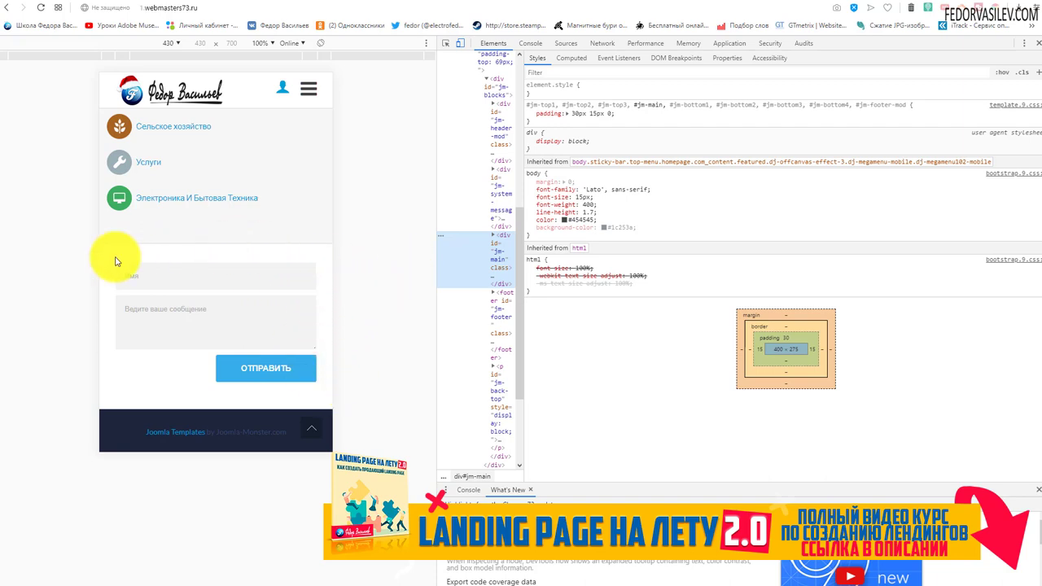
pyautogui.click(316, 38)
pyautogui.click(321, 41)
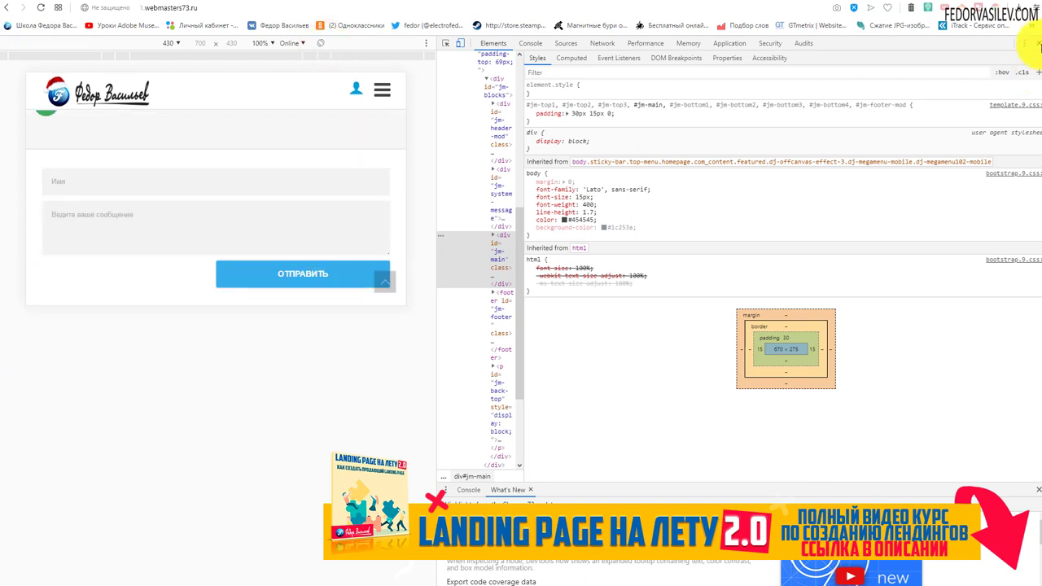
pyautogui.click(1035, 44)
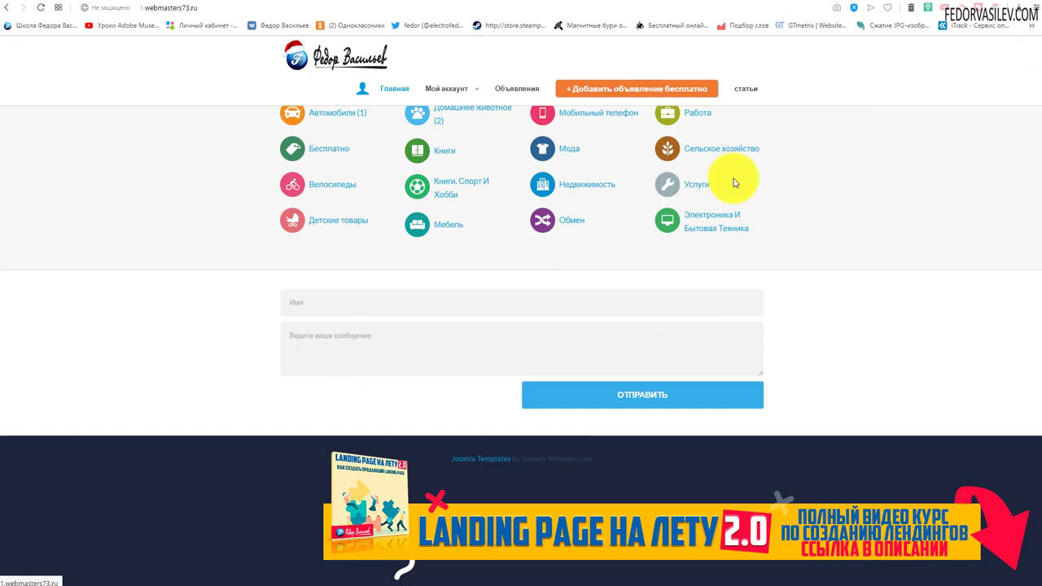
# Return to the DJ-EasyContact module settings and examine the recipient's e-mail address under the e-mail parameters.
pyautogui.click(839, 7)
pyautogui.scroll(-2, 47, 309)
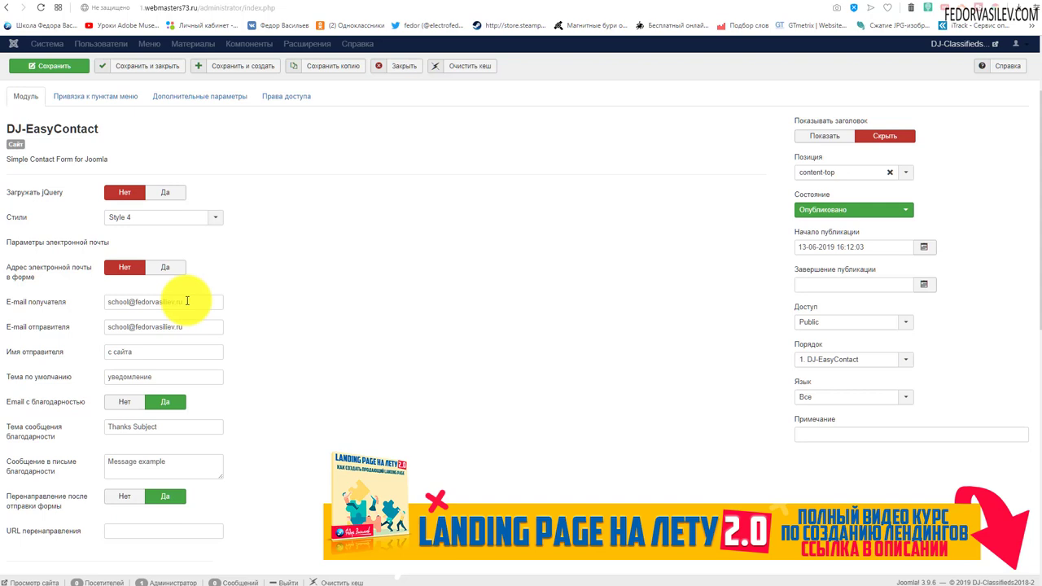
pyautogui.click(135, 302)
pyautogui.doubleClick(132, 302)
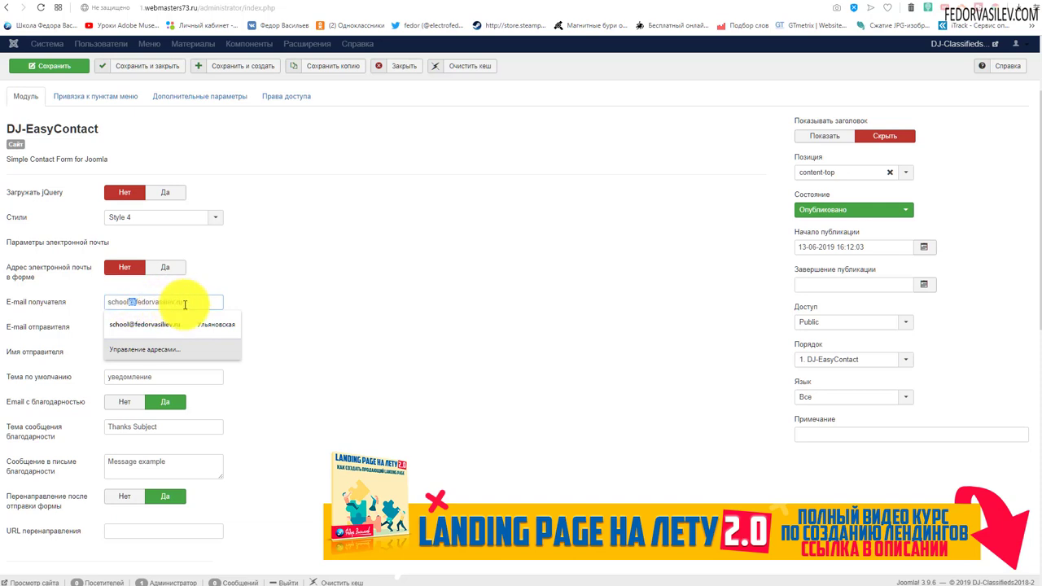
pyautogui.click(316, 296)
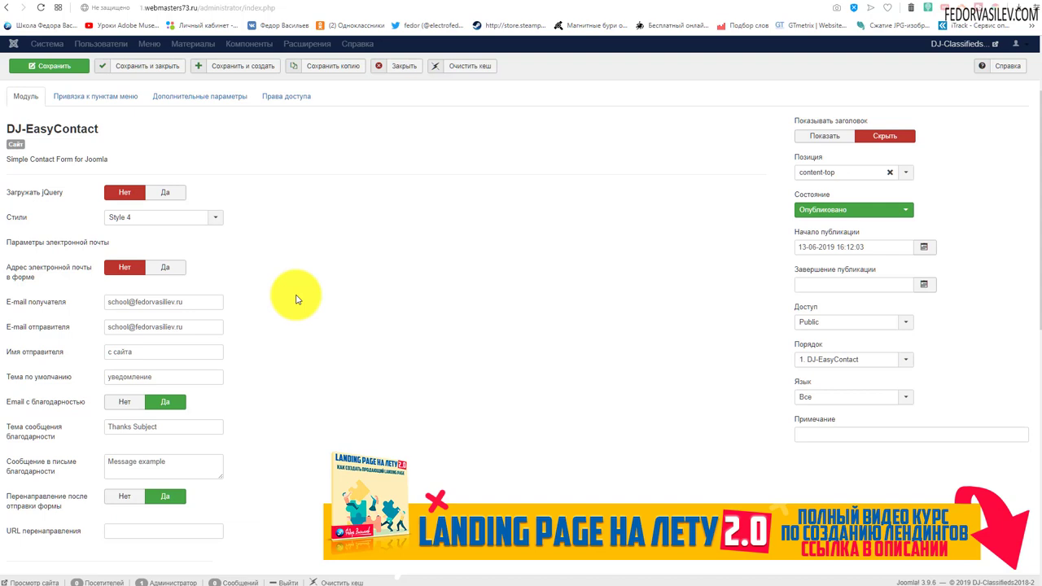
pyautogui.tripleClick(193, 302)
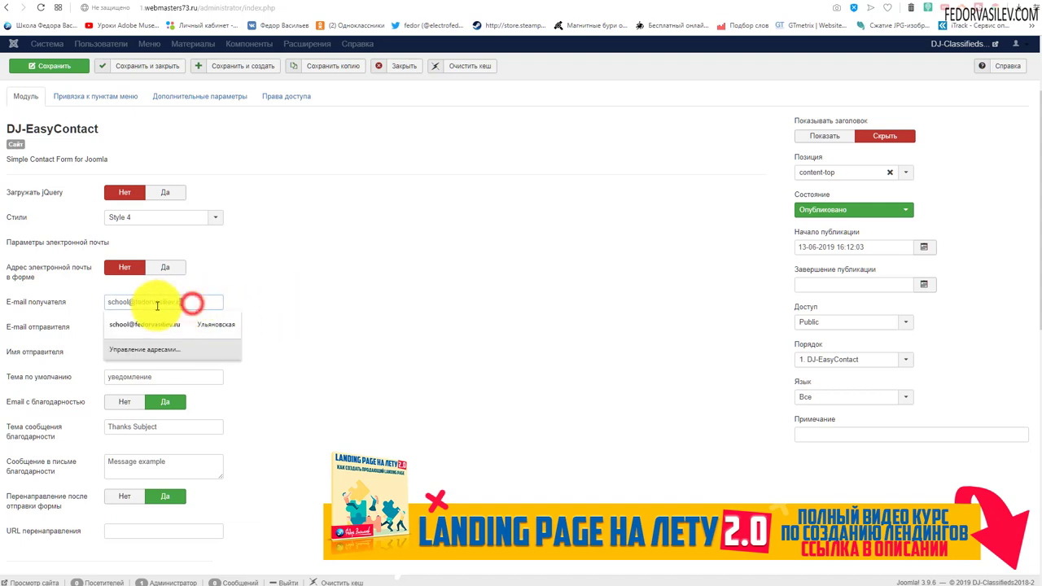
pyautogui.click(397, 259)
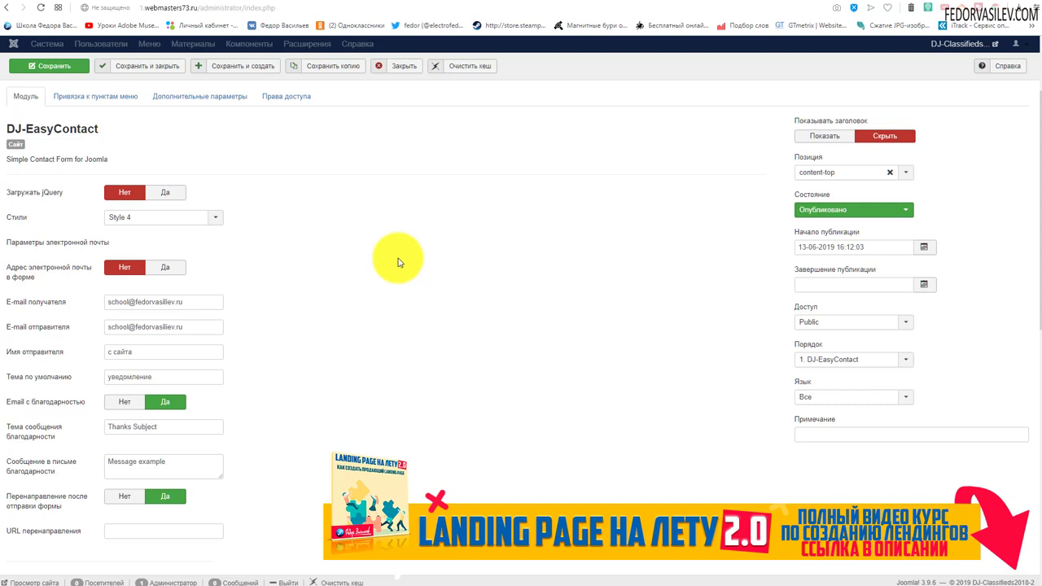
pyautogui.tripleClick(184, 301)
pyautogui.click(252, 275)
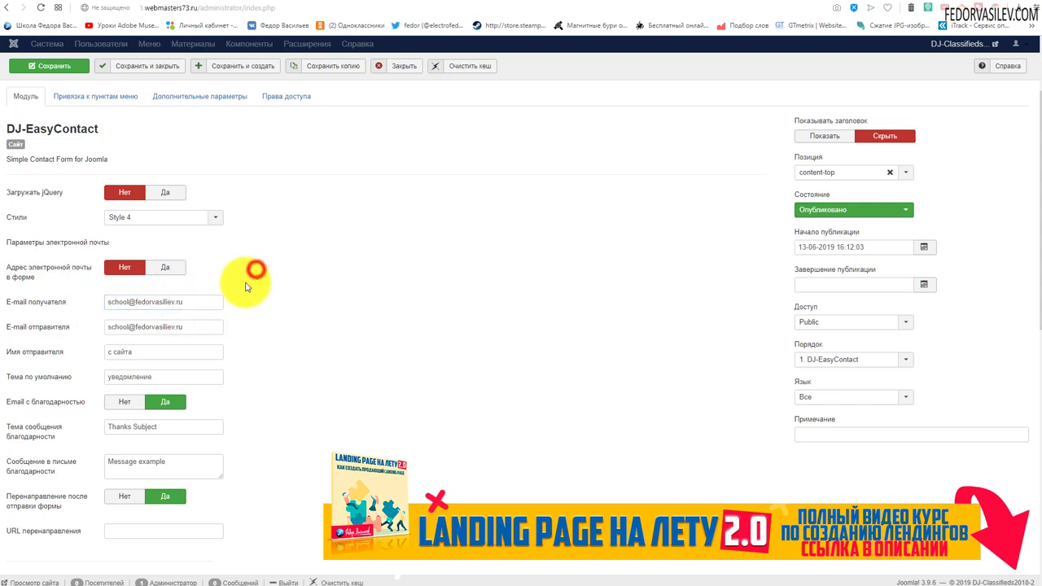
pyautogui.moveTo(134, 302); pyautogui.dragTo(99, 311)
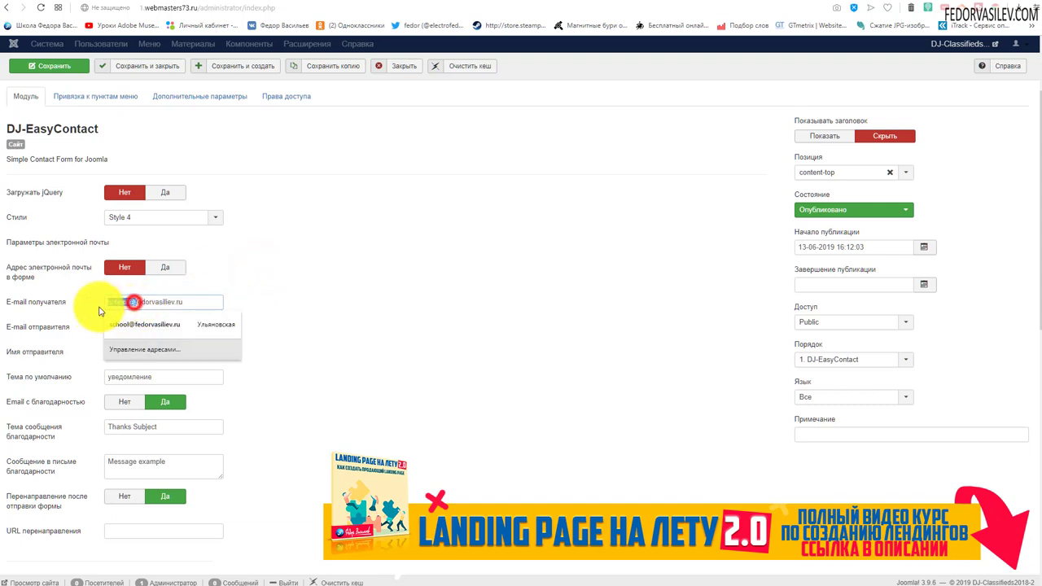
pyautogui.click(249, 269)
pyautogui.moveTo(196, 302); pyautogui.dragTo(92, 310)
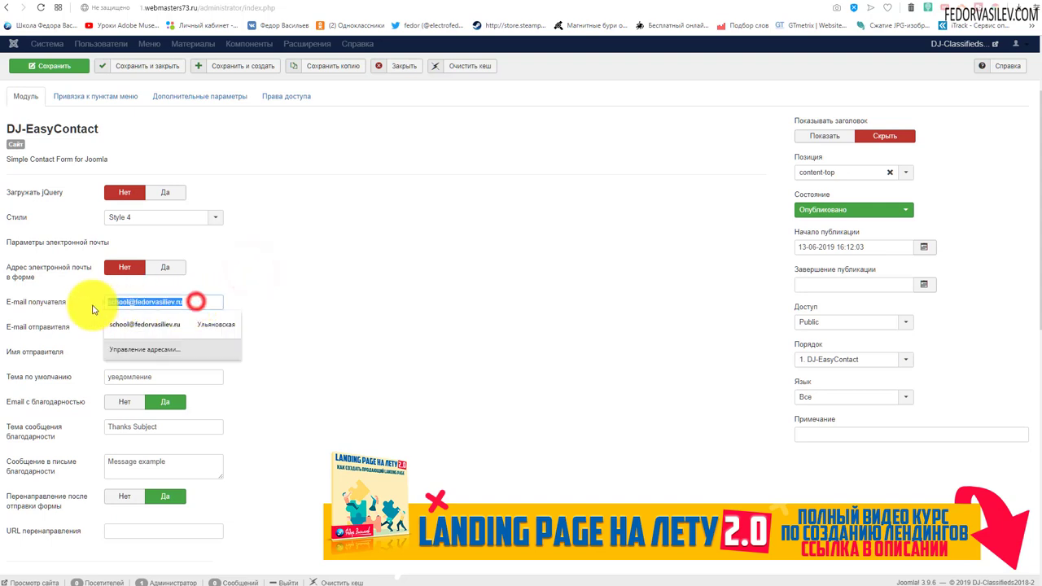
pyautogui.click(362, 297)
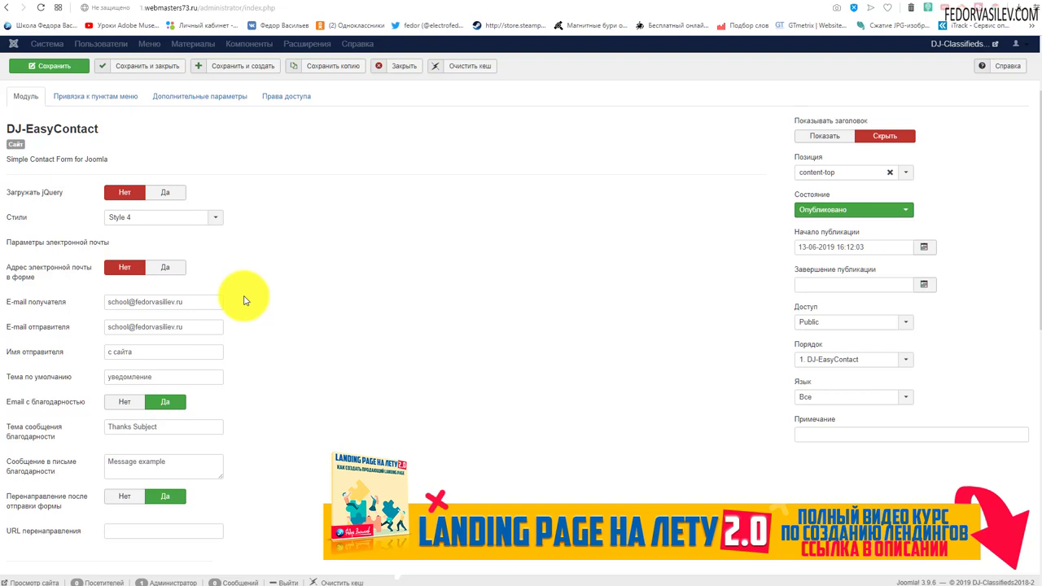
pyautogui.click(132, 302)
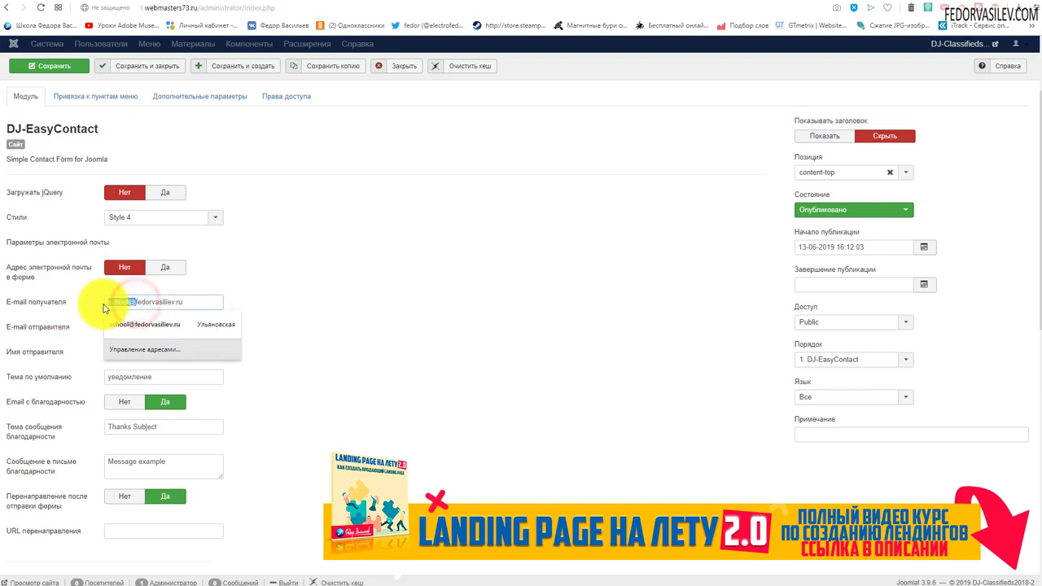
pyautogui.moveTo(108, 302)
pyautogui.mouseDown()
pyautogui.moveTo(140, 302)
pyautogui.moveTo(89, 298)
pyautogui.mouseUp()
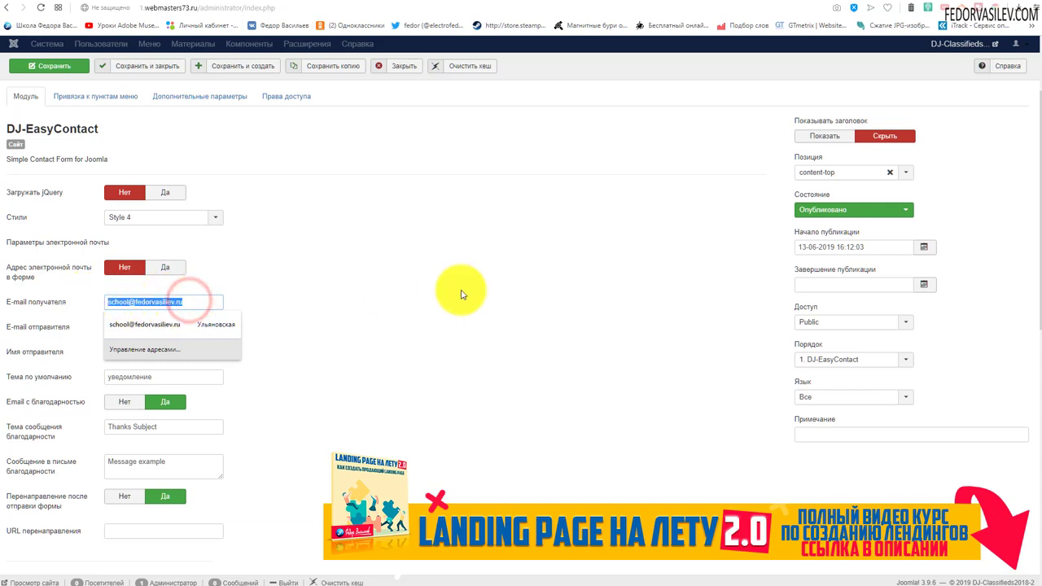
pyautogui.click(490, 283)
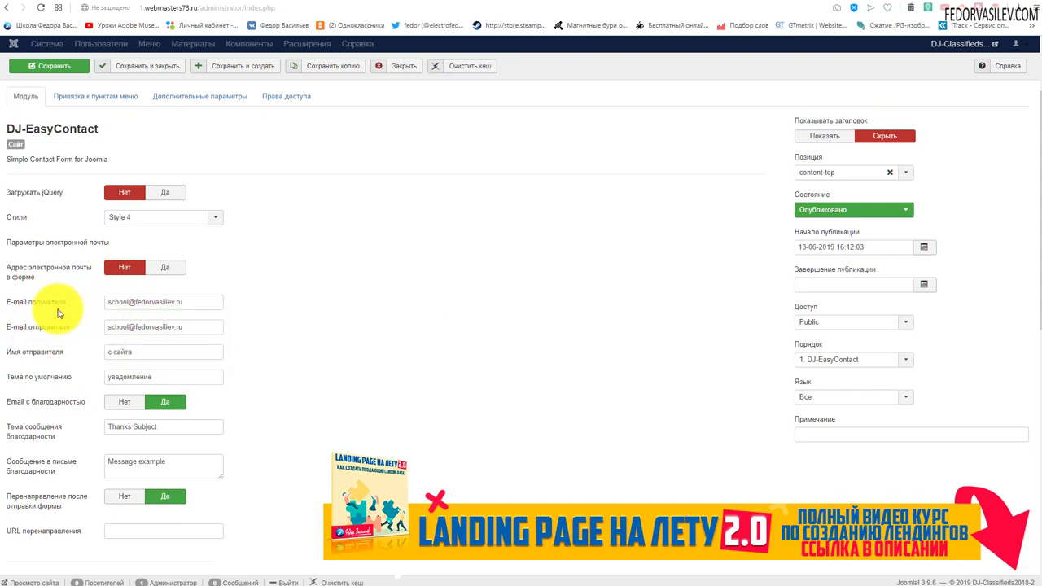
pyautogui.moveTo(194, 299); pyautogui.dragTo(81, 294)
pyautogui.click(289, 271)
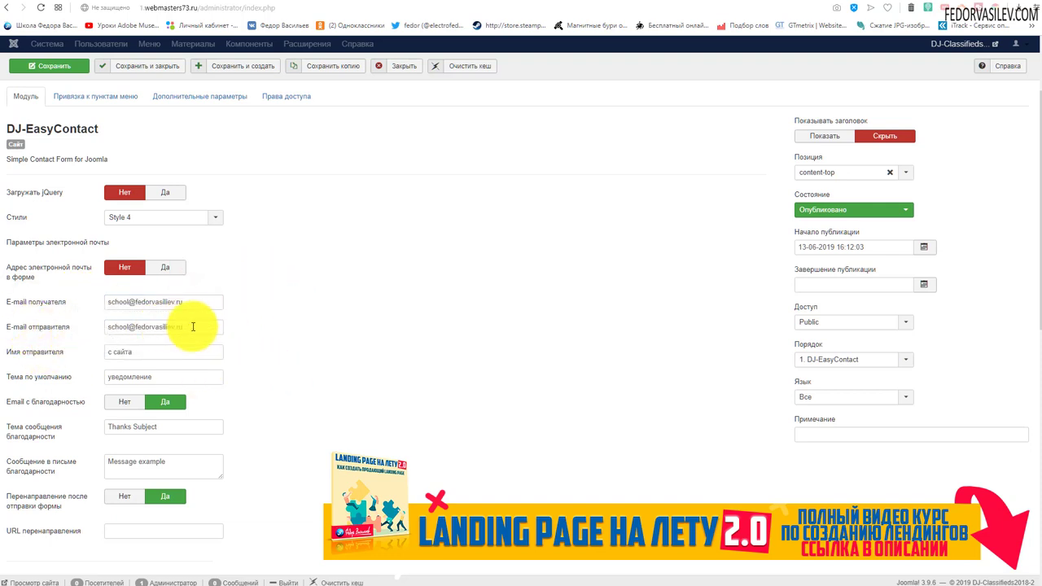
# Compare the sender's e-mail address with the recipient's address in the module's e-mail parameters.
pyautogui.moveTo(185, 327); pyautogui.dragTo(83, 325)
pyautogui.click(200, 297)
pyautogui.click(302, 302)
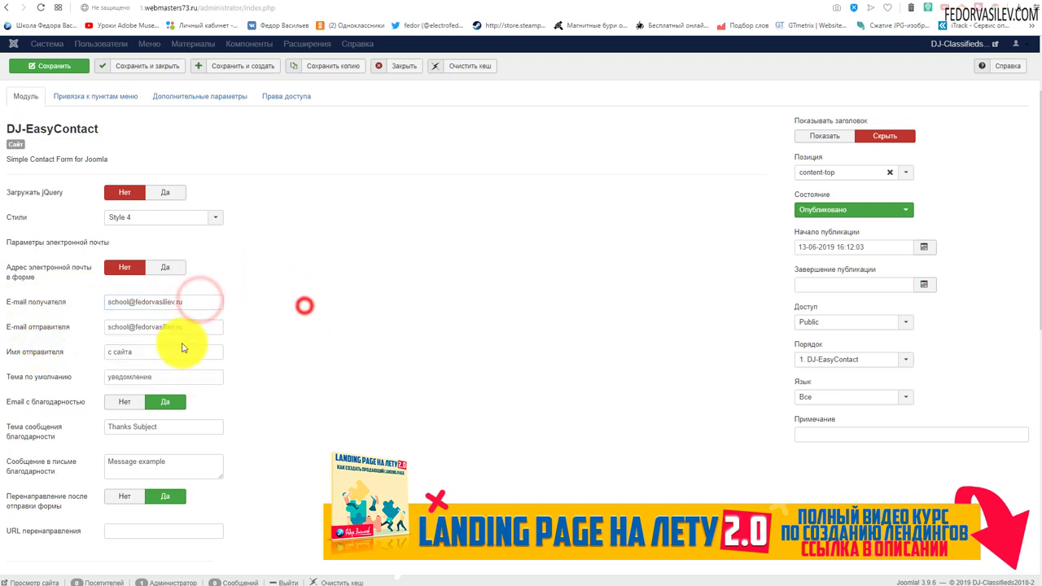
pyautogui.moveTo(181, 325); pyautogui.dragTo(59, 323)
pyautogui.click(197, 302)
pyautogui.click(320, 291)
pyautogui.click(320, 291)
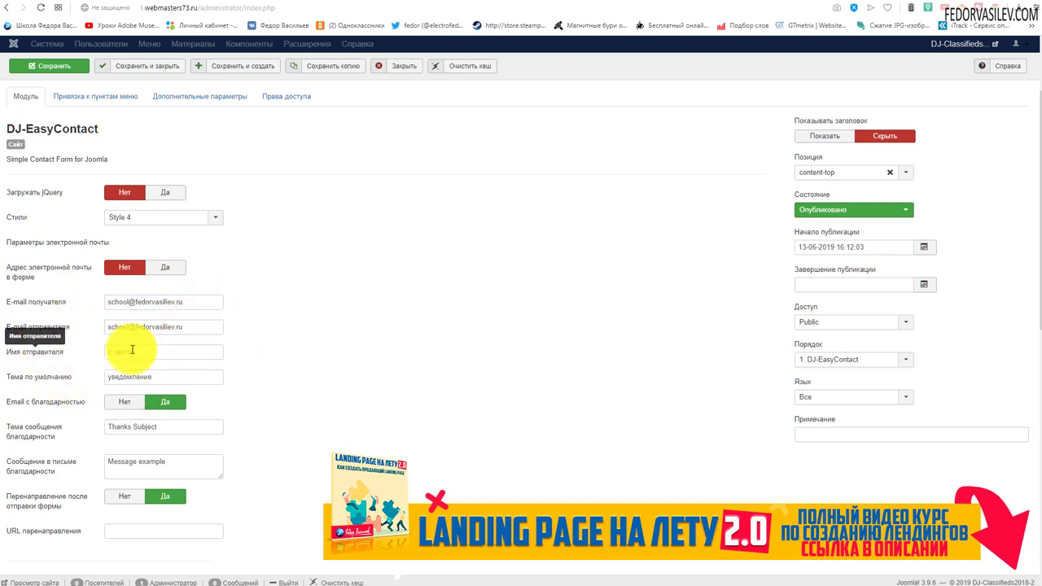
# Review the sender name entry in the module's e-mail parameters.
pyautogui.moveTo(136, 352); pyautogui.dragTo(59, 359)
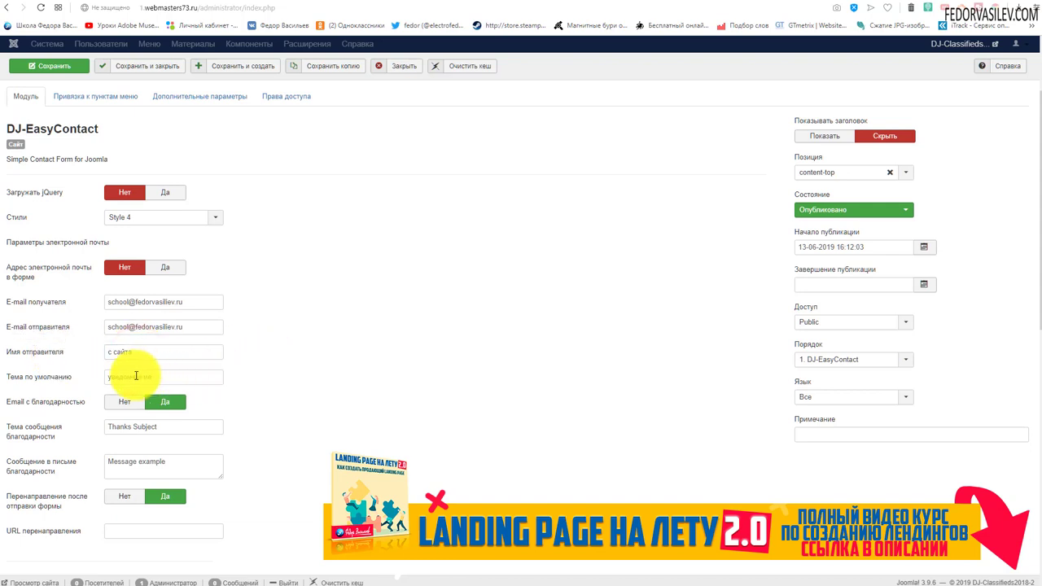
pyautogui.click(150, 353)
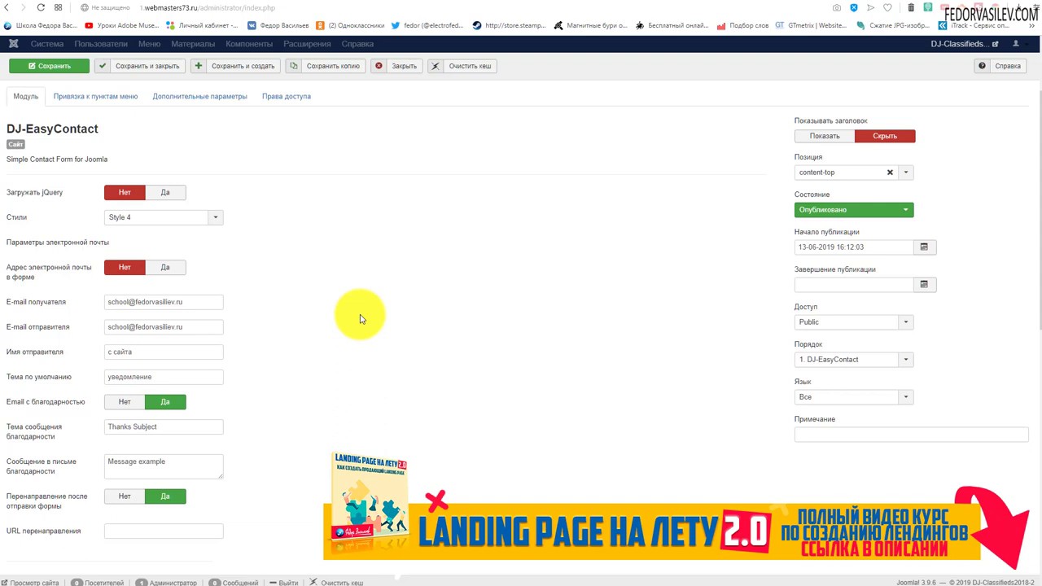
pyautogui.moveTo(135, 352); pyautogui.dragTo(91, 353)
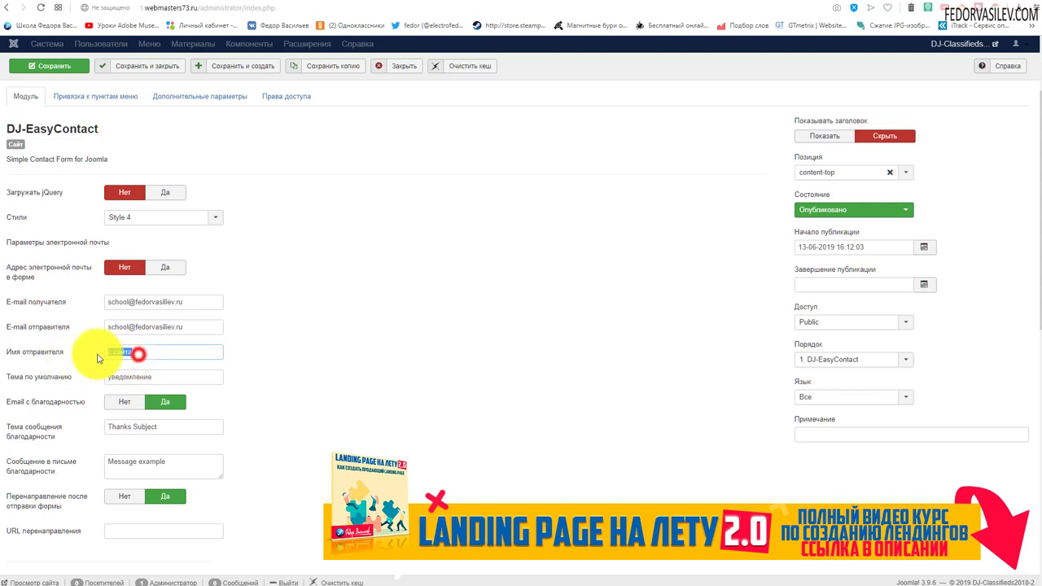
# Check the default subject and sender name in the DJ-EasyContact e-mail parameters and save the module.
pyautogui.click(300, 353)
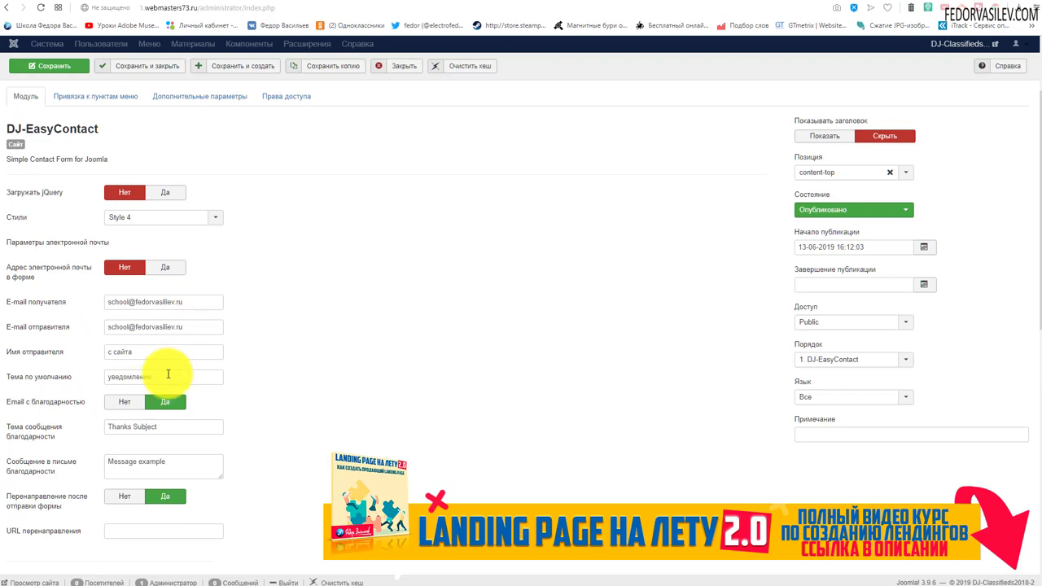
pyautogui.hotkey('ctrl', 's')
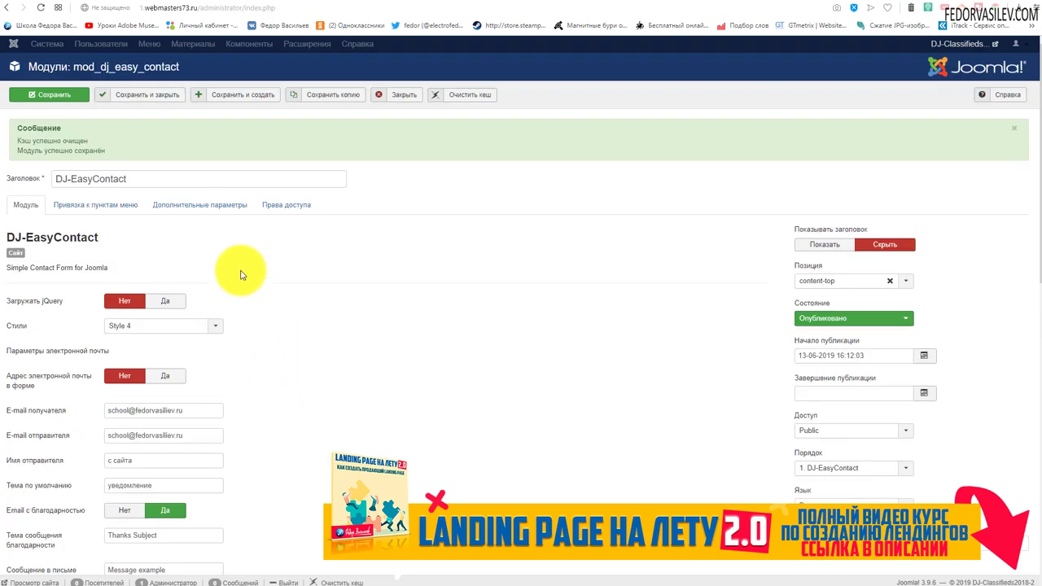
pyautogui.scroll(-1, 197, 233)
pyautogui.moveTo(163, 374); pyautogui.dragTo(89, 372)
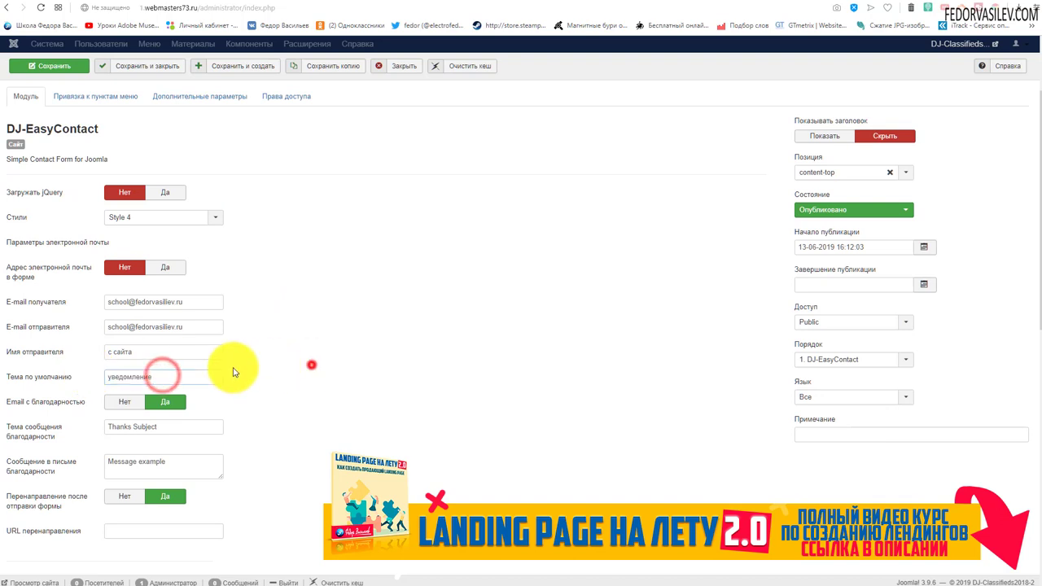
pyautogui.click(311, 365)
pyautogui.tripleClick(159, 352)
pyautogui.click(61, 66)
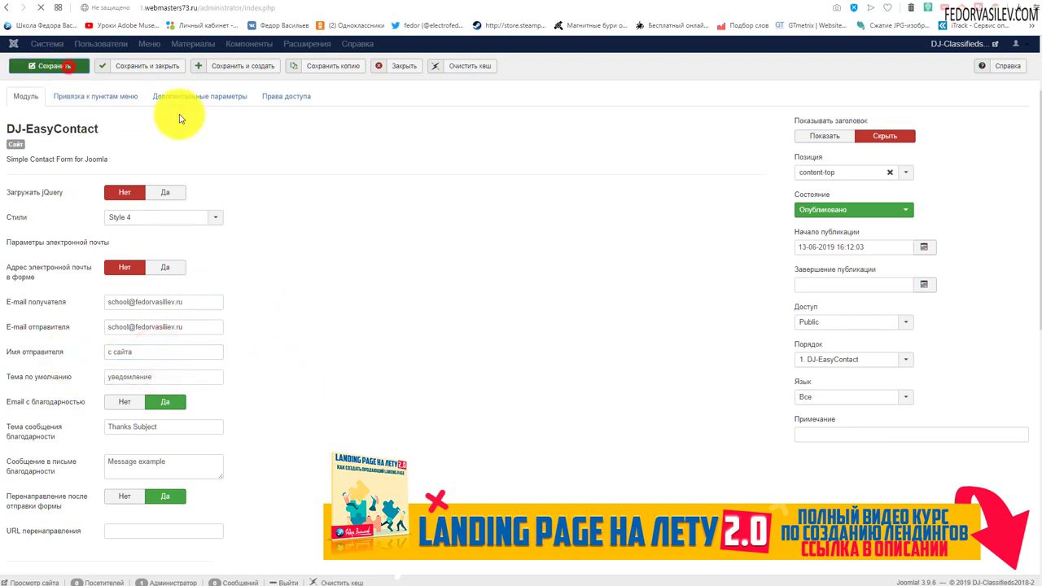
# Submit a test message from the contact form on the site's front page with a first name and the text "ДЕМО", and dismiss the alert.
pyautogui.hotkey('ctrl', 'Tab')
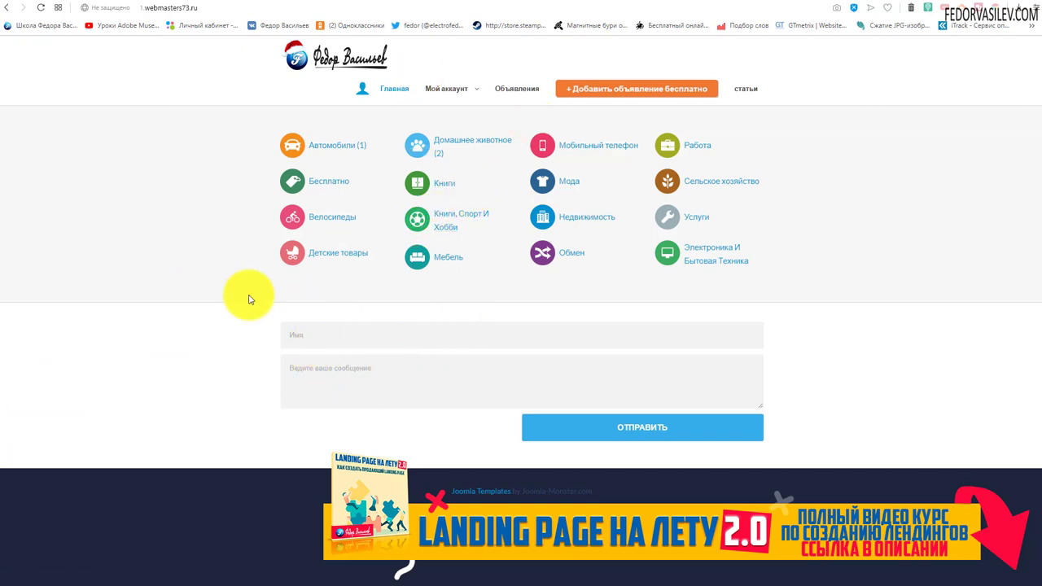
pyautogui.click(334, 335)
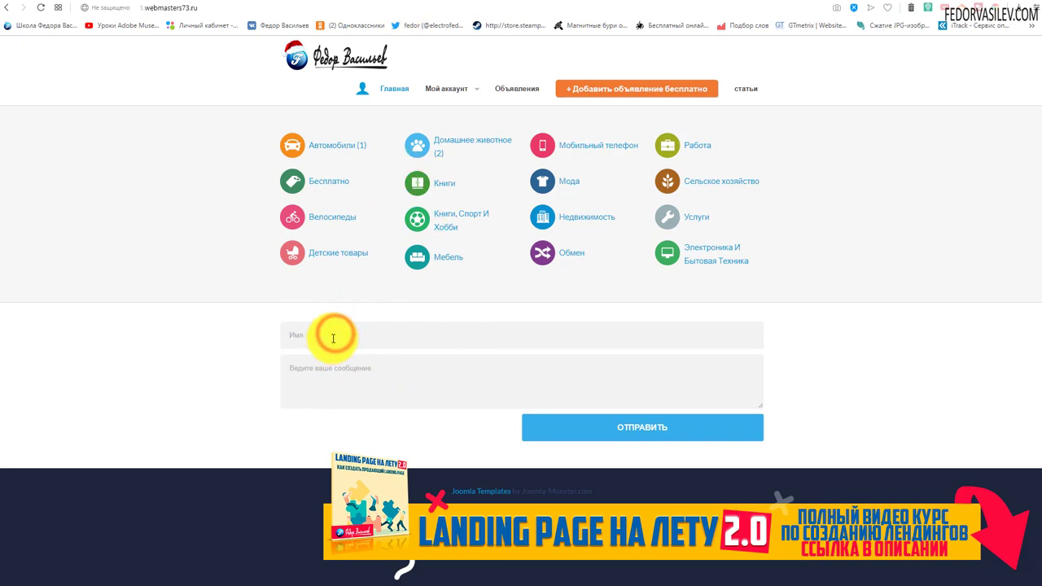
pyautogui.write('Коля')
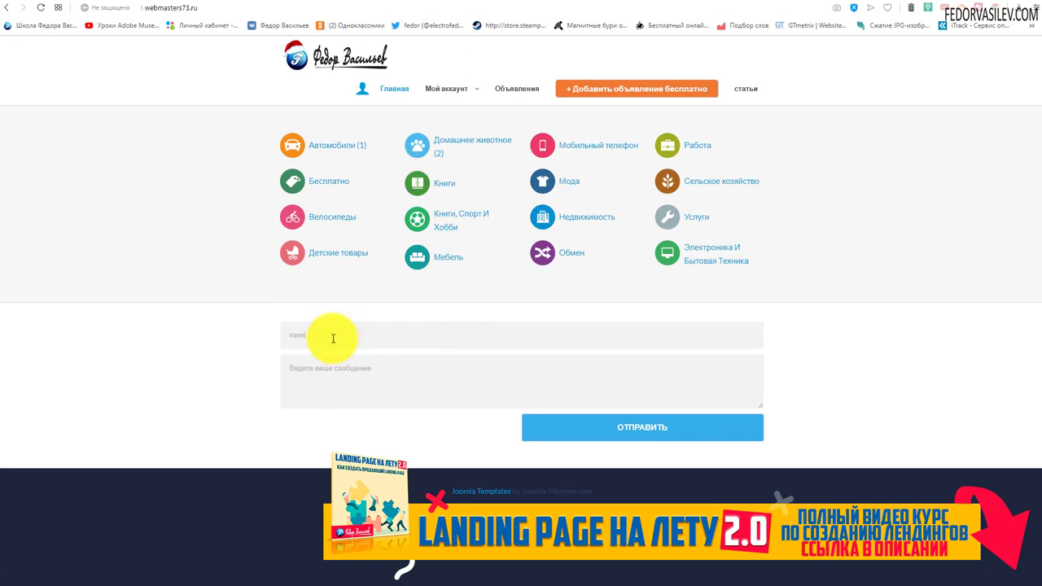
pyautogui.click(311, 381)
pyautogui.write('Пр')
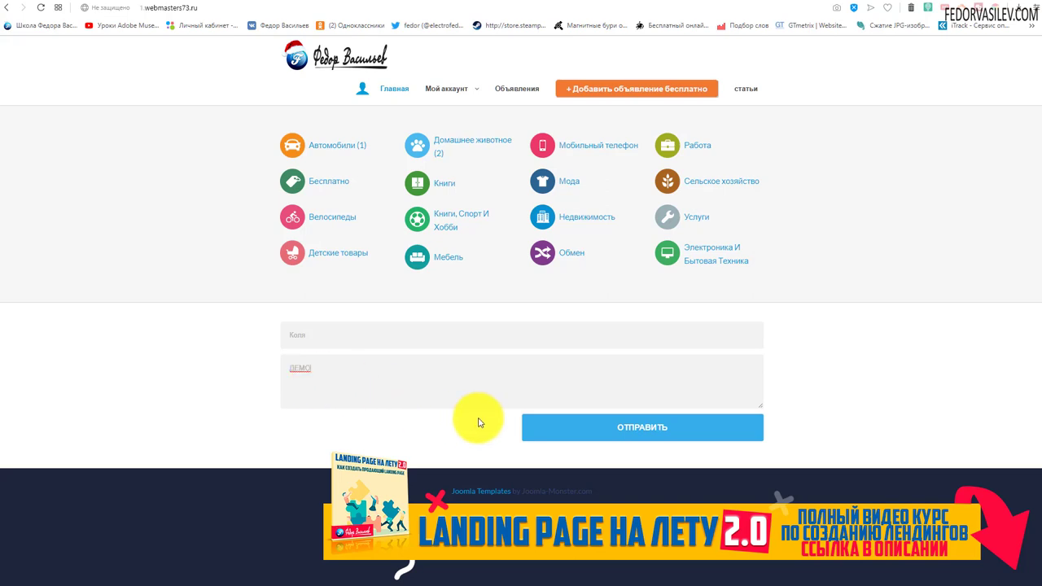
pyautogui.click(582, 425)
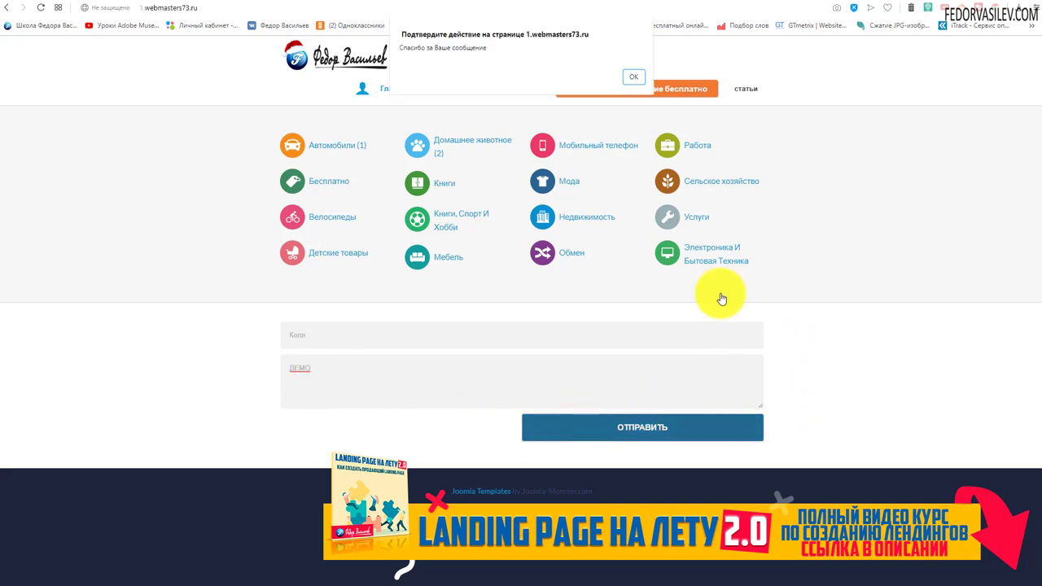
pyautogui.click(633, 76)
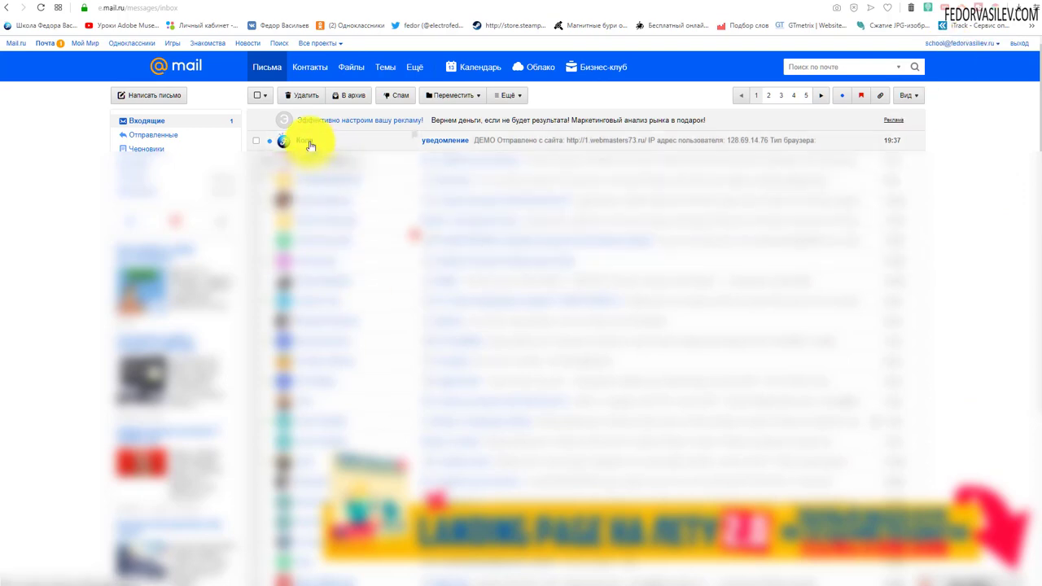
# Open the new "уведомление" e-mail in the Mail.ru inbox and examine its message text and the link to the sending site.
pyautogui.click(449, 142)
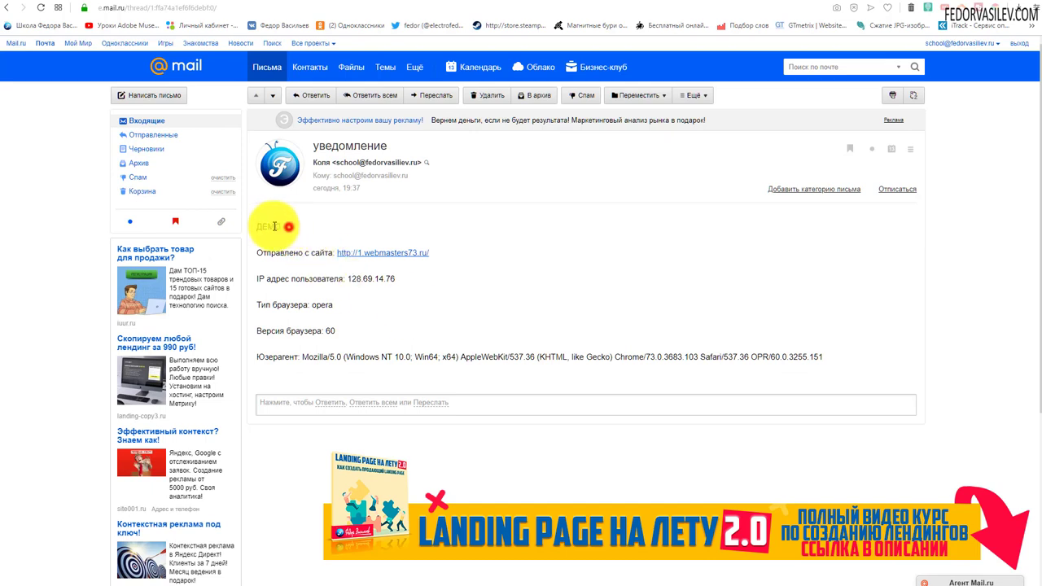
pyautogui.moveTo(287, 227); pyautogui.dragTo(263, 227)
pyautogui.click(448, 218)
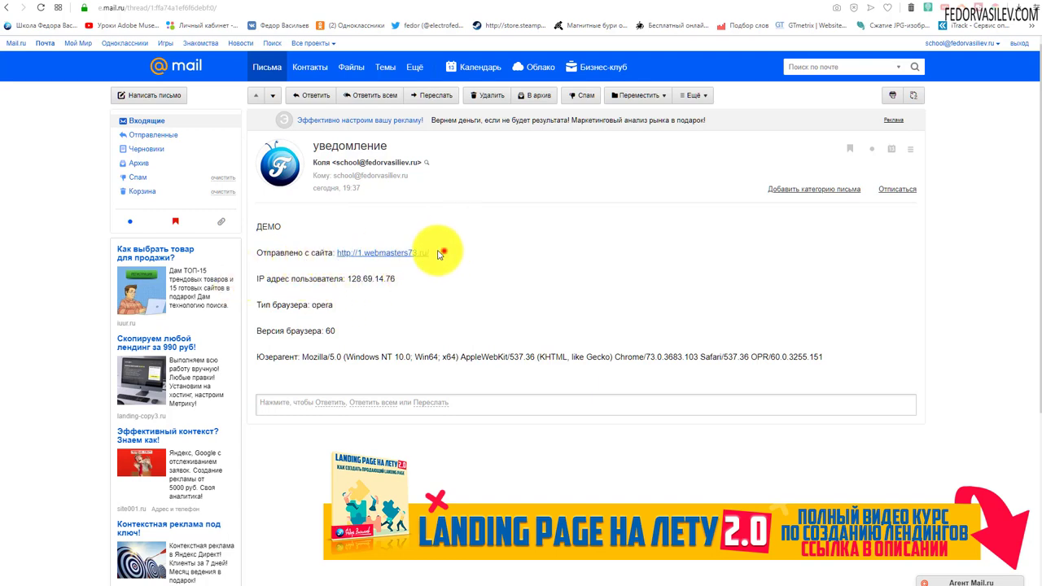
pyautogui.moveTo(437, 252); pyautogui.dragTo(335, 251)
pyautogui.click(502, 277)
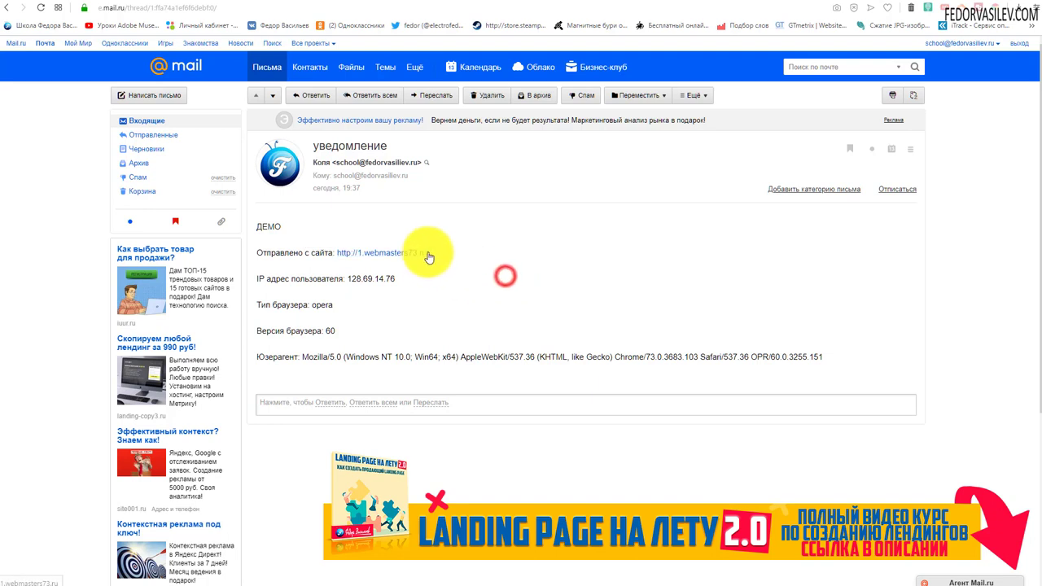
pyautogui.moveTo(437, 250); pyautogui.dragTo(337, 252)
pyautogui.click(471, 284)
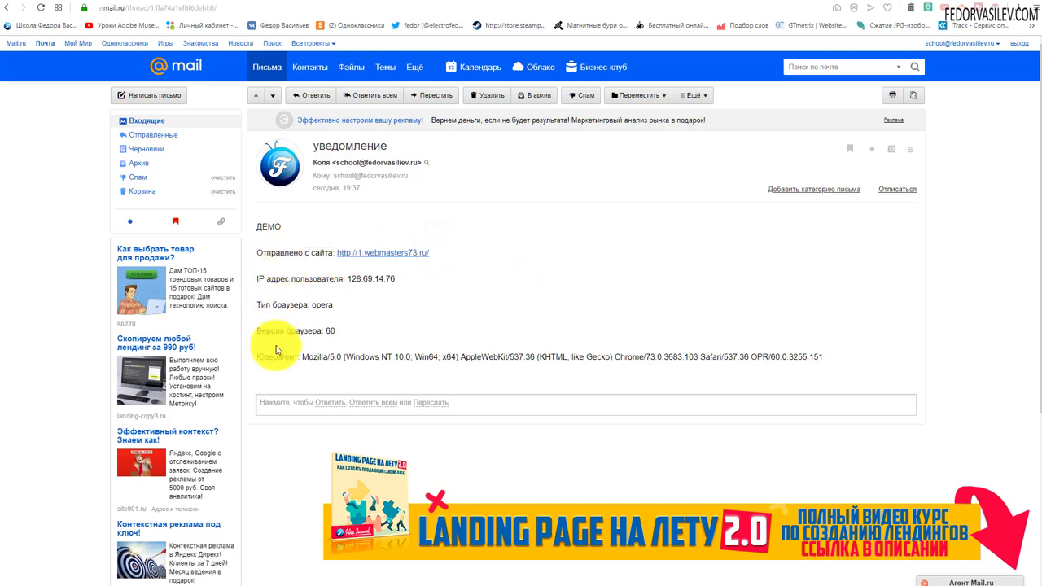
# Examine the technical details in the notification e-mail, concentrating on the sender's IP address.
pyautogui.moveTo(286, 343); pyautogui.dragTo(266, 280)
pyautogui.click(407, 314)
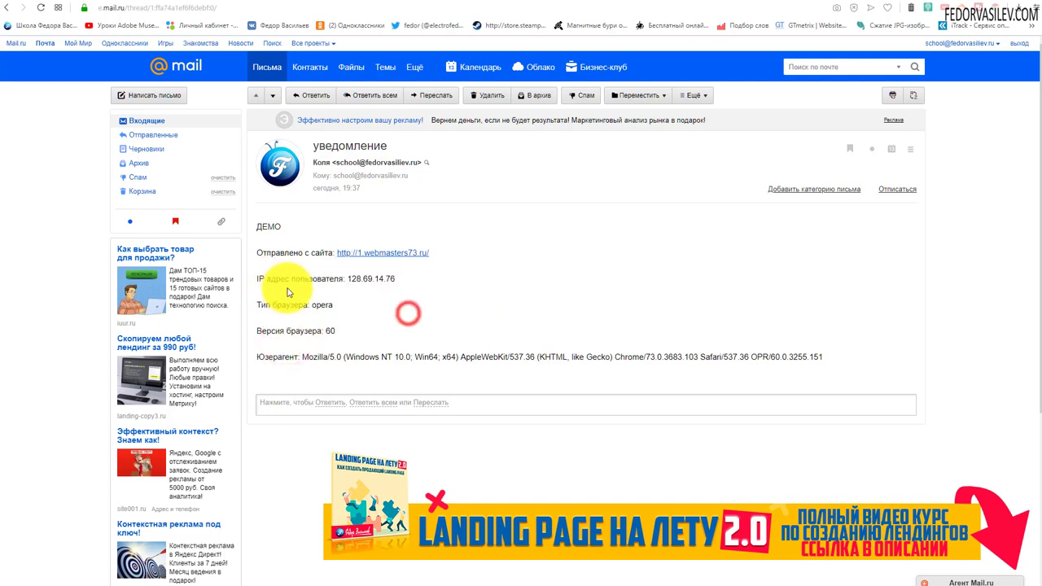
pyautogui.moveTo(349, 279); pyautogui.dragTo(270, 279)
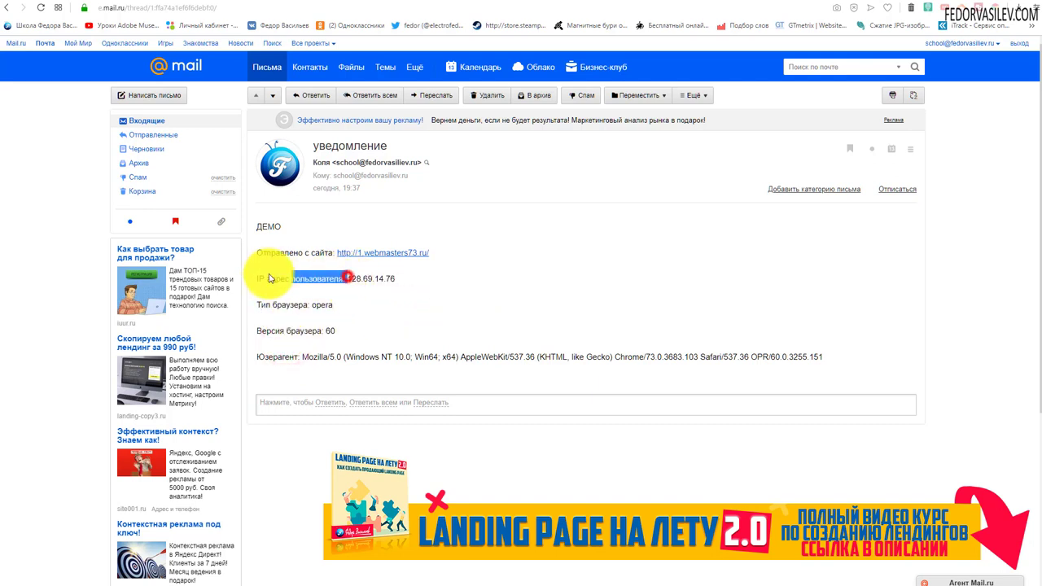
pyautogui.click(372, 312)
pyautogui.moveTo(404, 278); pyautogui.dragTo(348, 279)
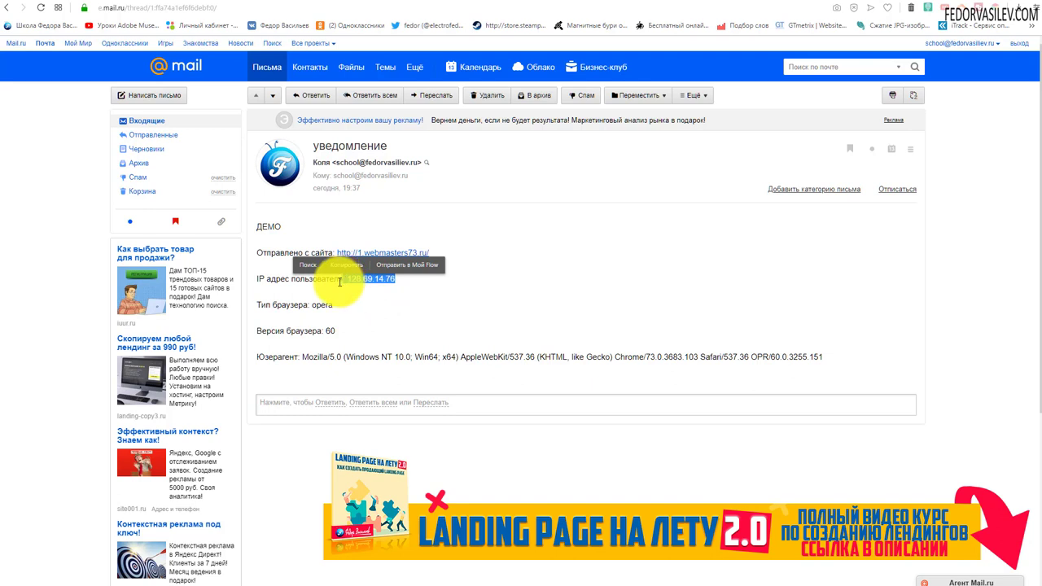
pyautogui.click(366, 279)
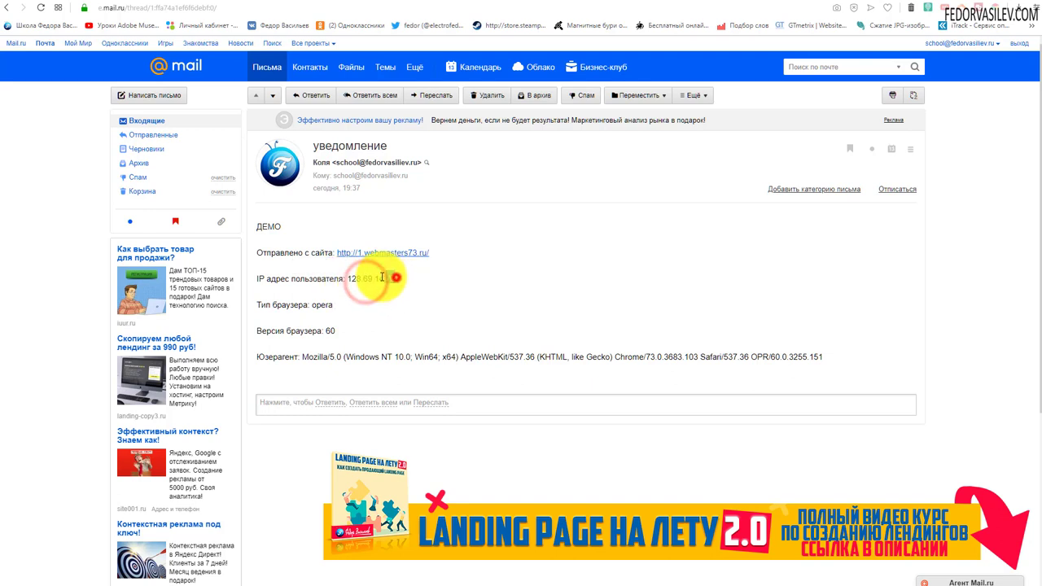
pyautogui.moveTo(395, 279); pyautogui.dragTo(348, 277)
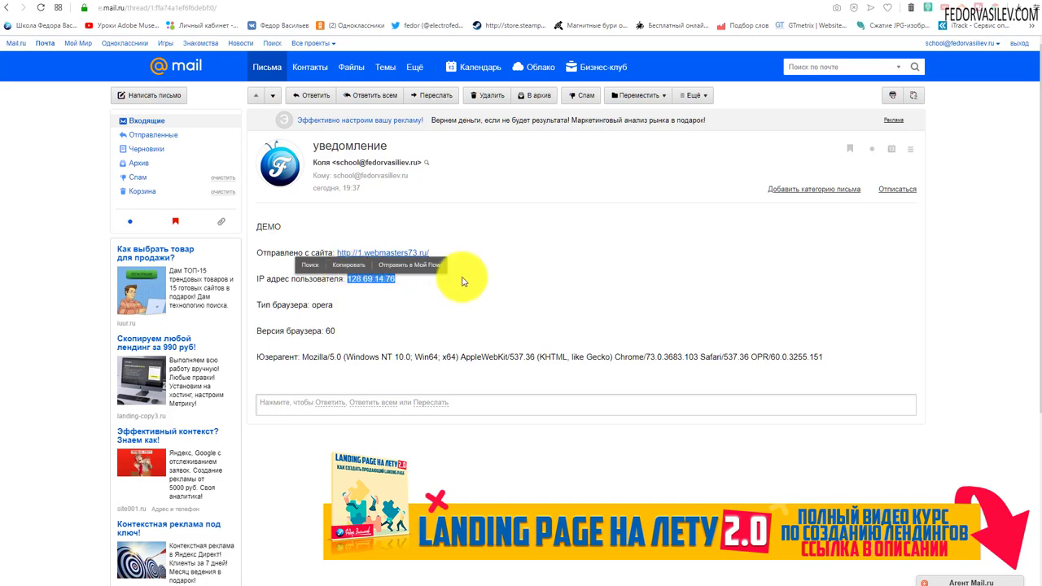
pyautogui.click(415, 307)
pyautogui.moveTo(396, 278); pyautogui.dragTo(349, 279)
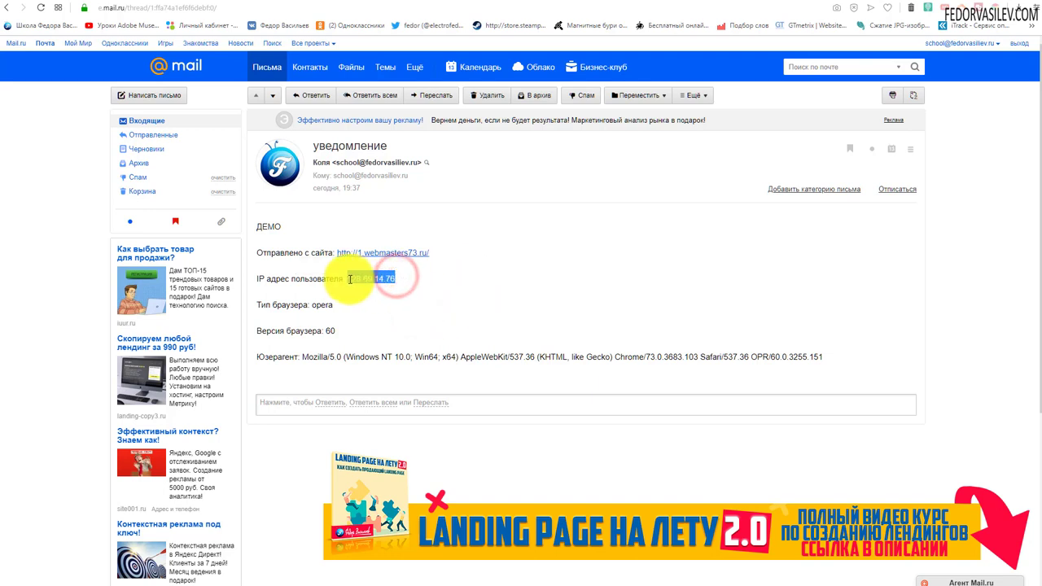
pyautogui.click(425, 298)
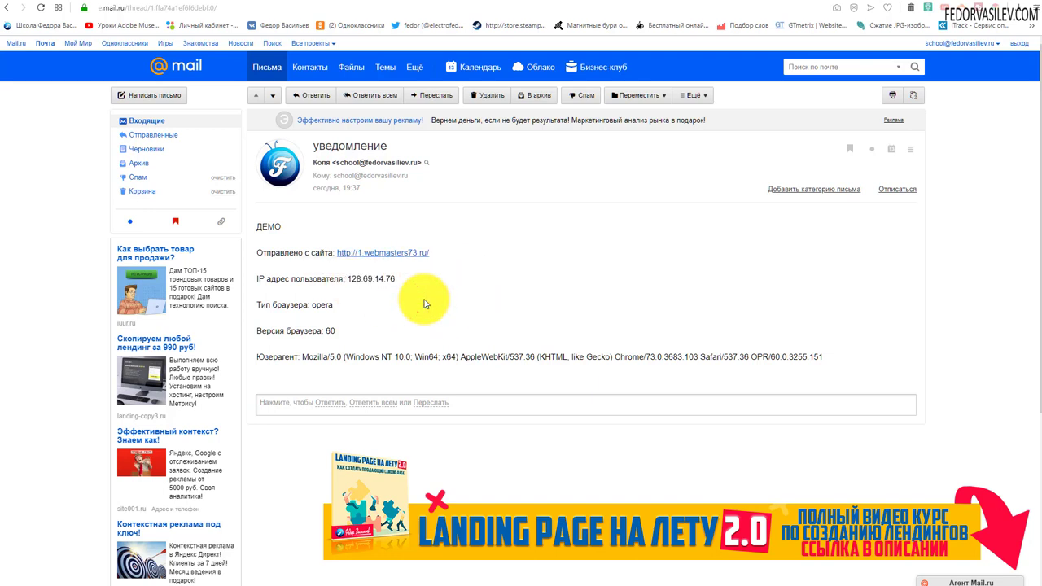
# Examine the browser type, browser version and user agent lines in the notification e-mail.
pyautogui.moveTo(337, 304); pyautogui.dragTo(260, 325)
pyautogui.click(352, 311)
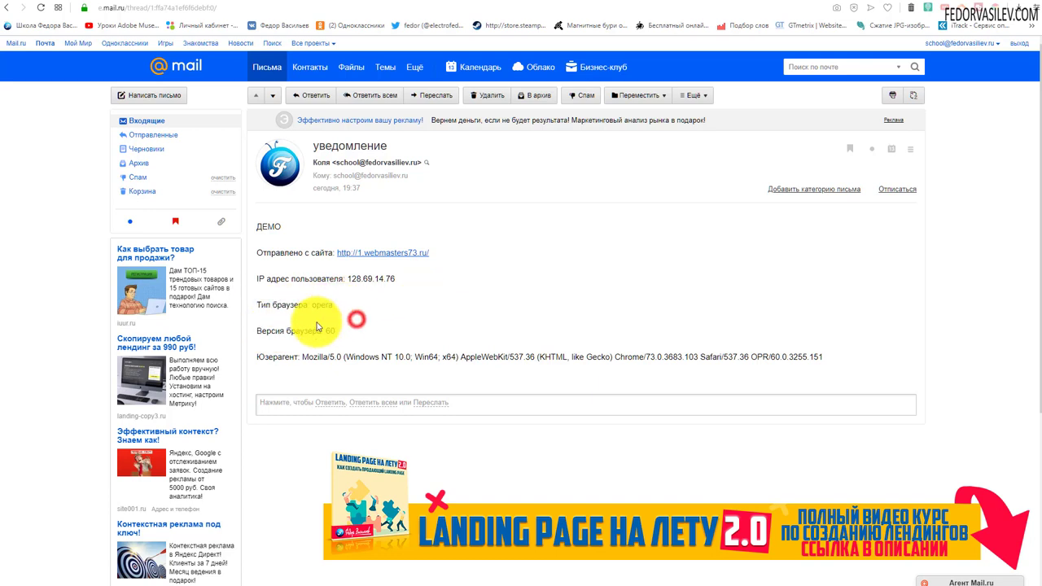
pyautogui.moveTo(337, 303); pyautogui.dragTo(358, 326)
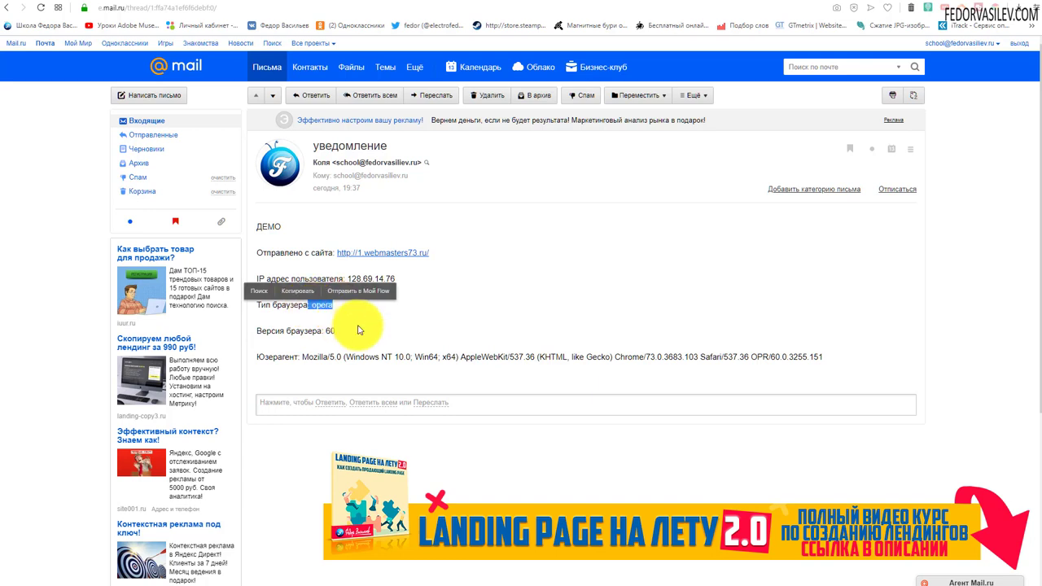
pyautogui.click(358, 326)
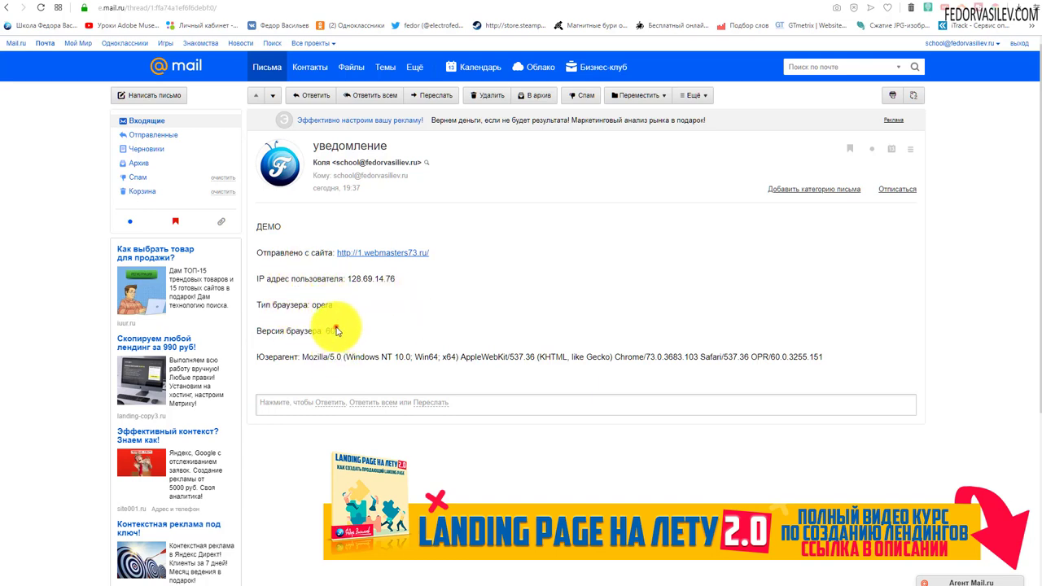
pyautogui.moveTo(333, 328); pyautogui.dragTo(254, 280)
pyautogui.click(281, 358)
pyautogui.click(373, 352)
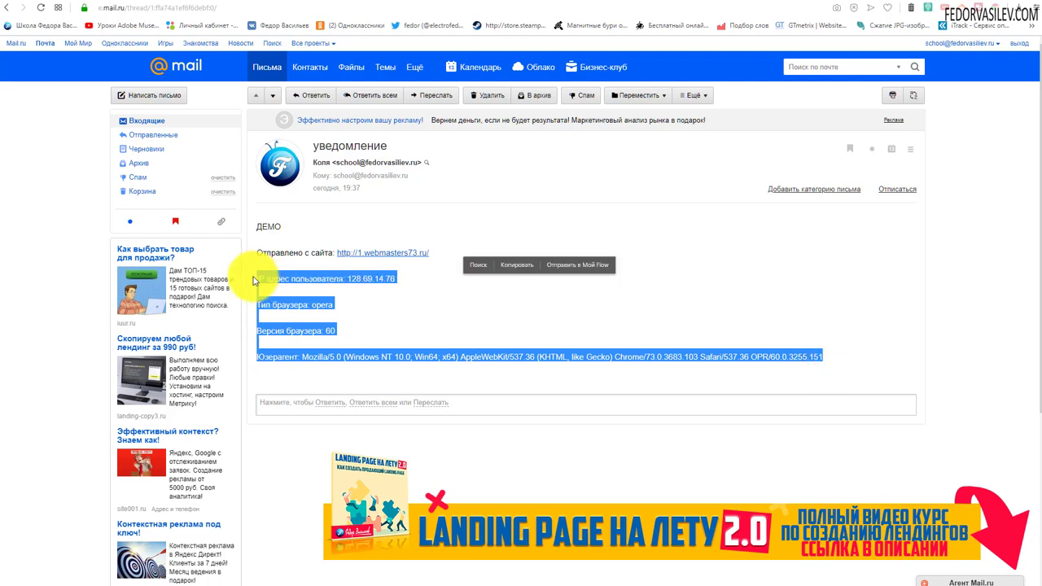
pyautogui.click(399, 305)
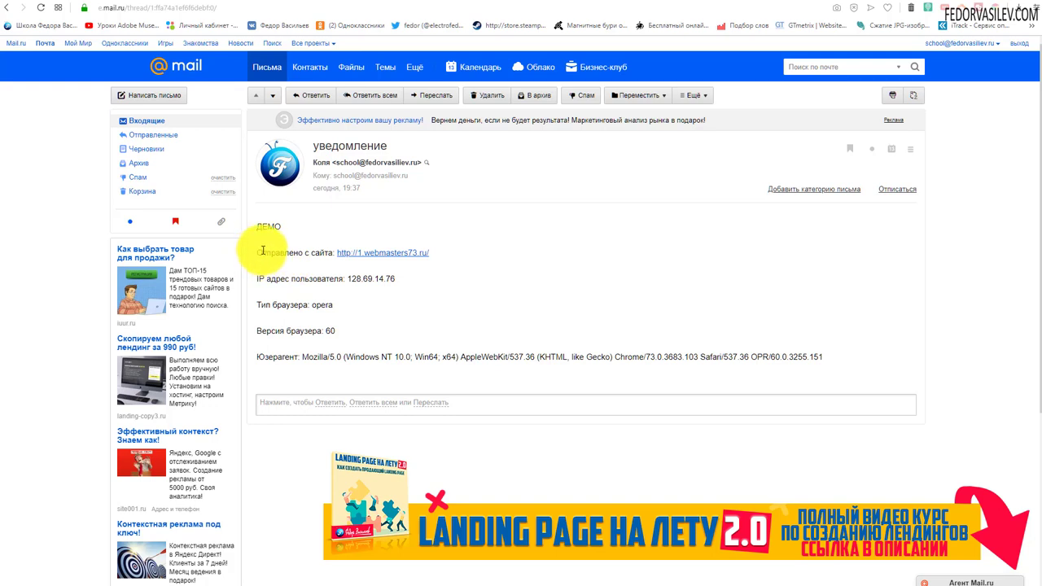
# Review the sending-site line and the message text in the notification e-mail once more.
pyautogui.moveTo(259, 252); pyautogui.dragTo(429, 254)
pyautogui.click(476, 311)
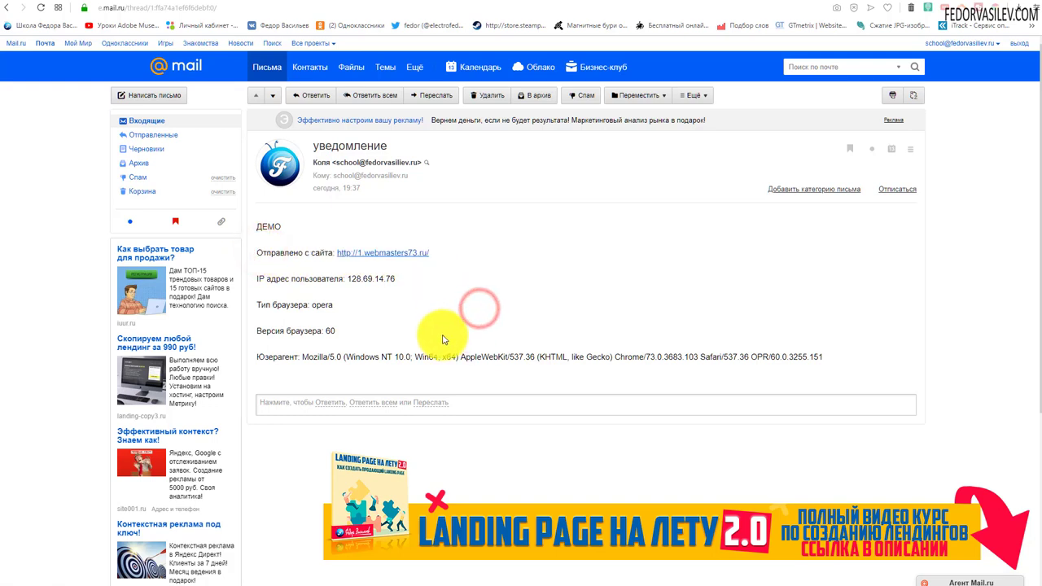
pyautogui.moveTo(281, 226); pyautogui.dragTo(257, 226)
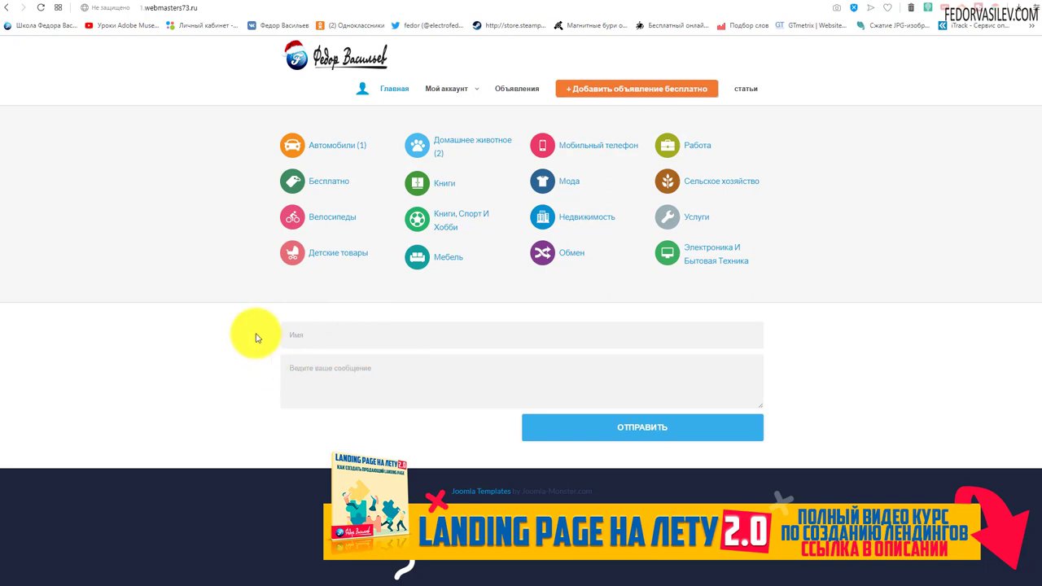
# Return to the DJ-EasyContact module settings, enable the e-mail address field in the form, and save the module.
pyautogui.click(855, 10)
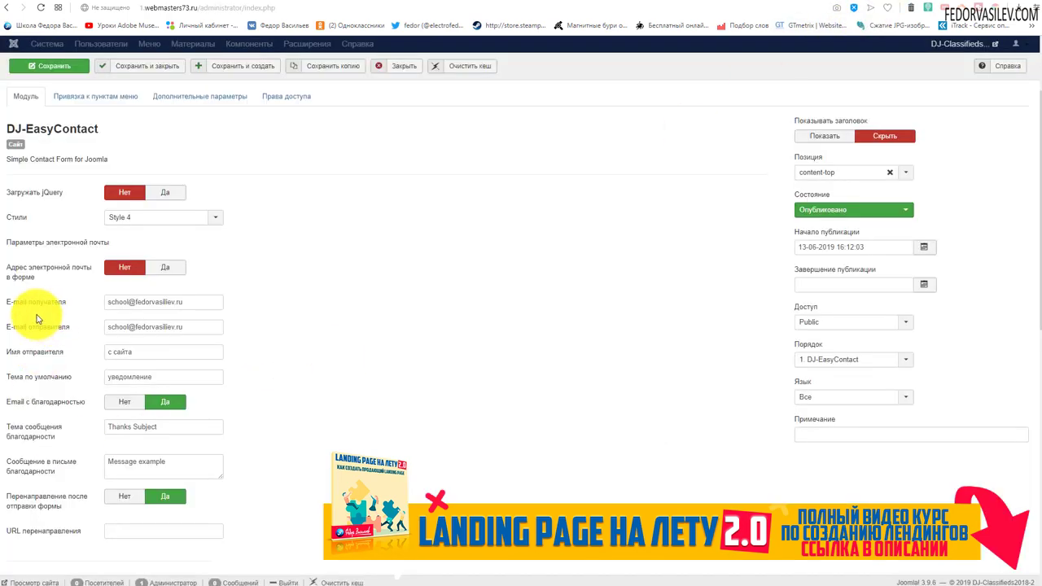
pyautogui.click(167, 267)
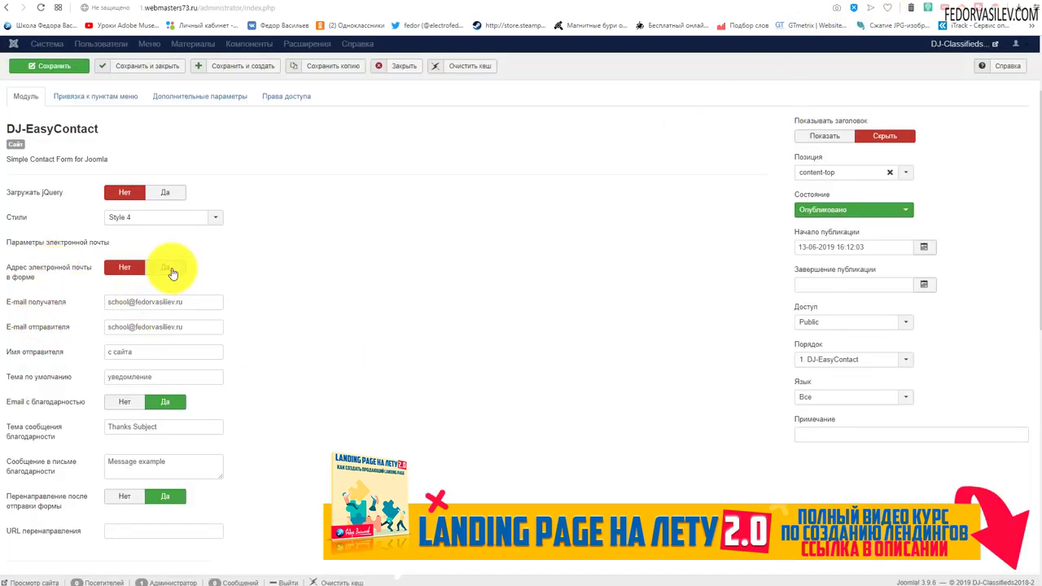
pyautogui.click(36, 76)
# Reload the site's front page and check the contact form for the E-mail field.
pyautogui.click(888, 14)
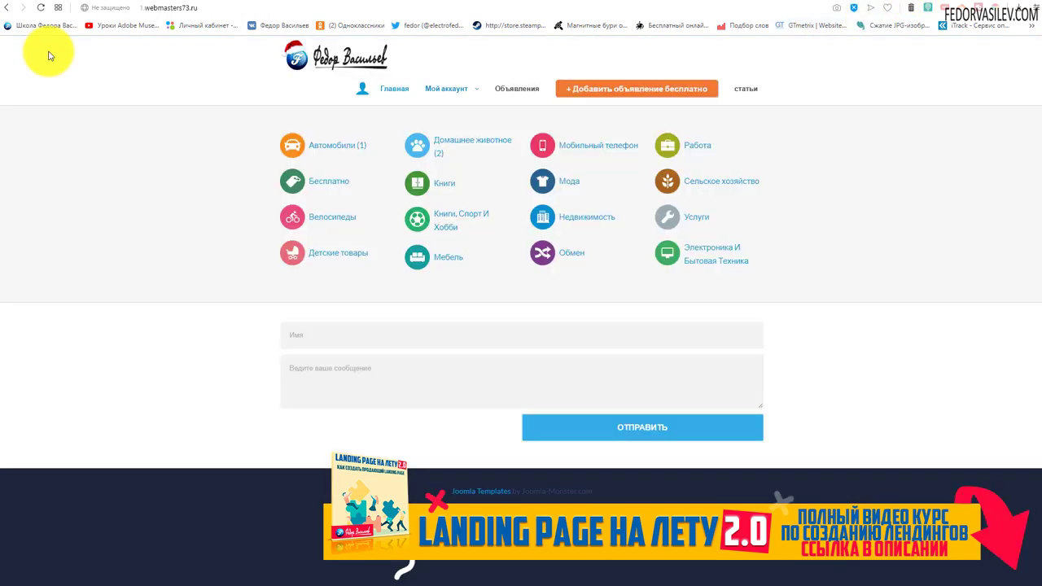
pyautogui.click(40, 8)
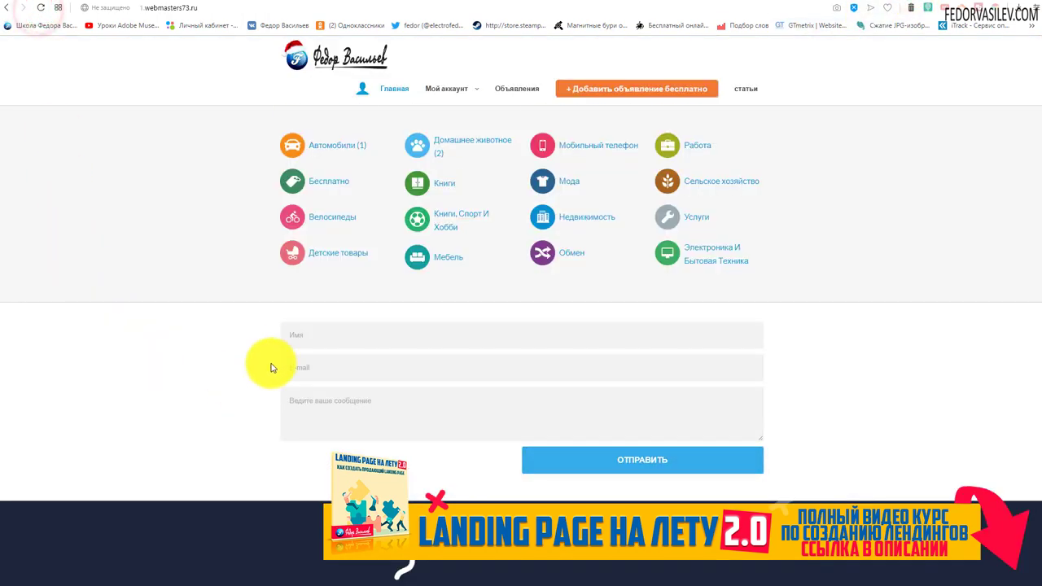
pyautogui.click(299, 367)
pyautogui.click(147, 376)
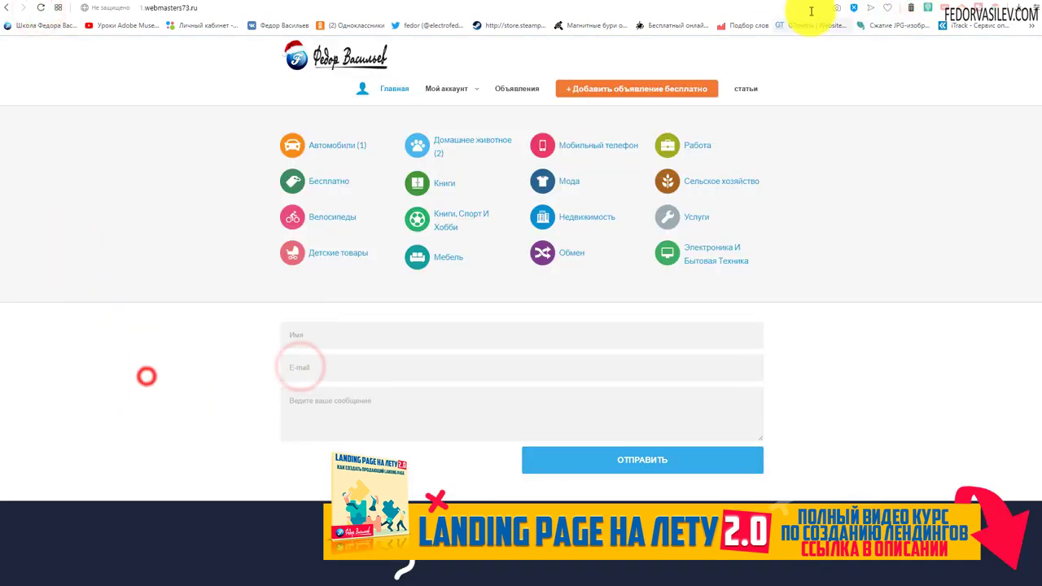
# Return to the DJ-EasyContact module settings and turn off the thank-you e-mail option.
pyautogui.hotkey('ctrl', 'w')
pyautogui.scroll(-2, 456, 272)
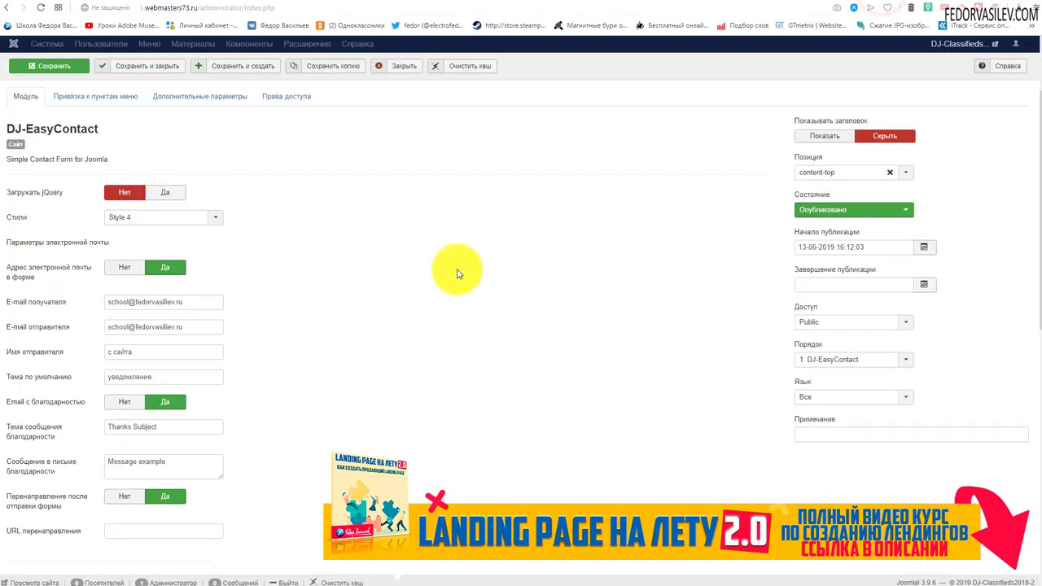
pyautogui.scroll(-1, 457, 273)
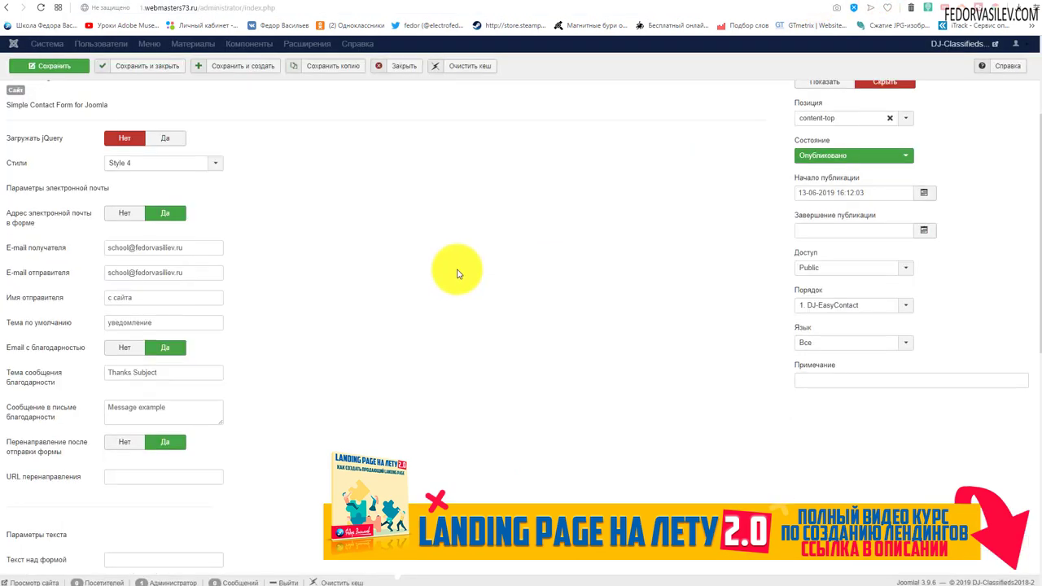
pyautogui.moveTo(64, 355)
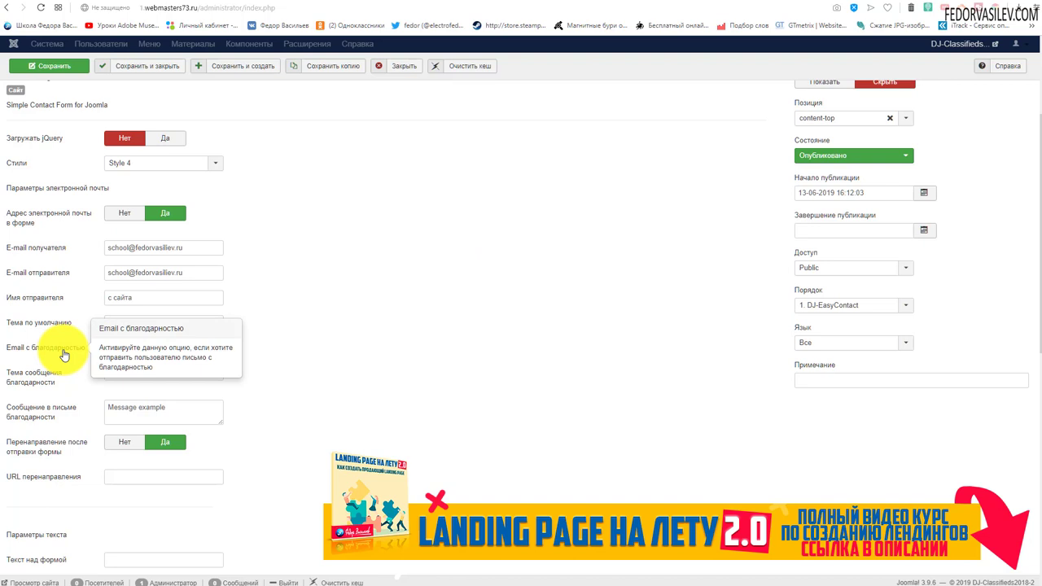
pyautogui.click(115, 351)
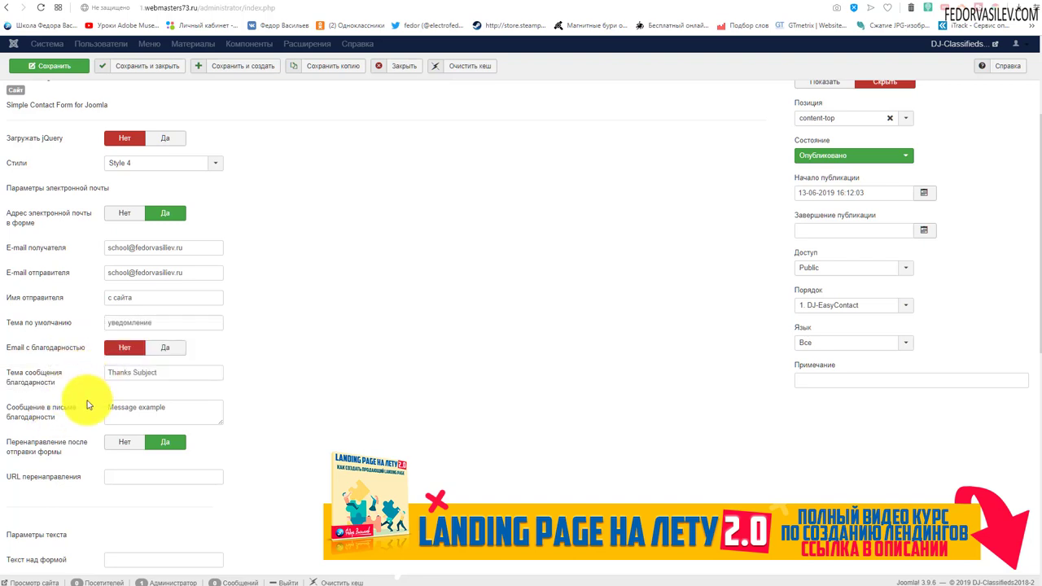
# Check the name and E-mail fields of the contact form on the site's front page.
pyautogui.hotkey('ctrl', 'Tab')
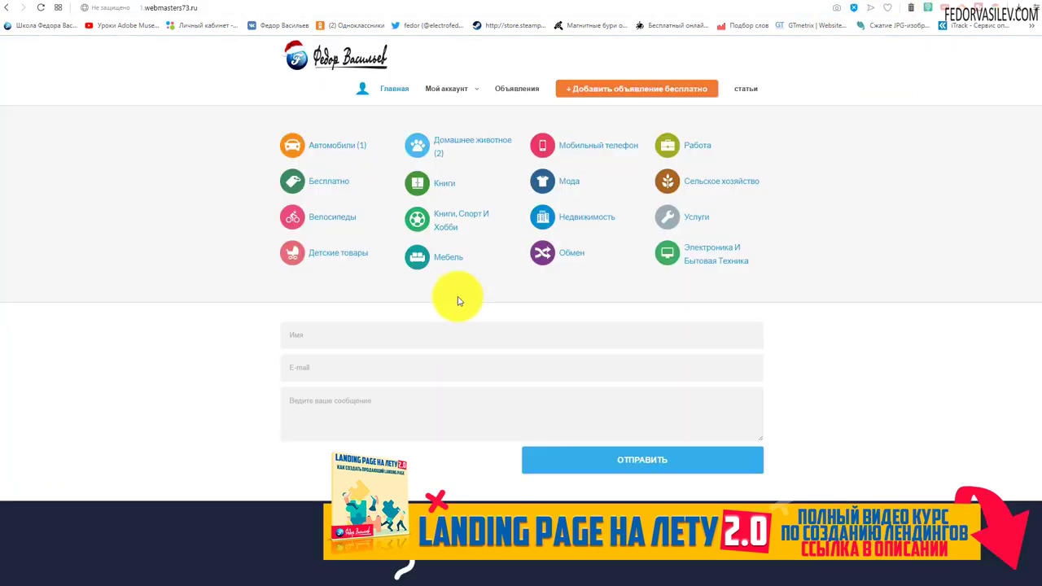
pyautogui.click(296, 336)
pyautogui.click(300, 367)
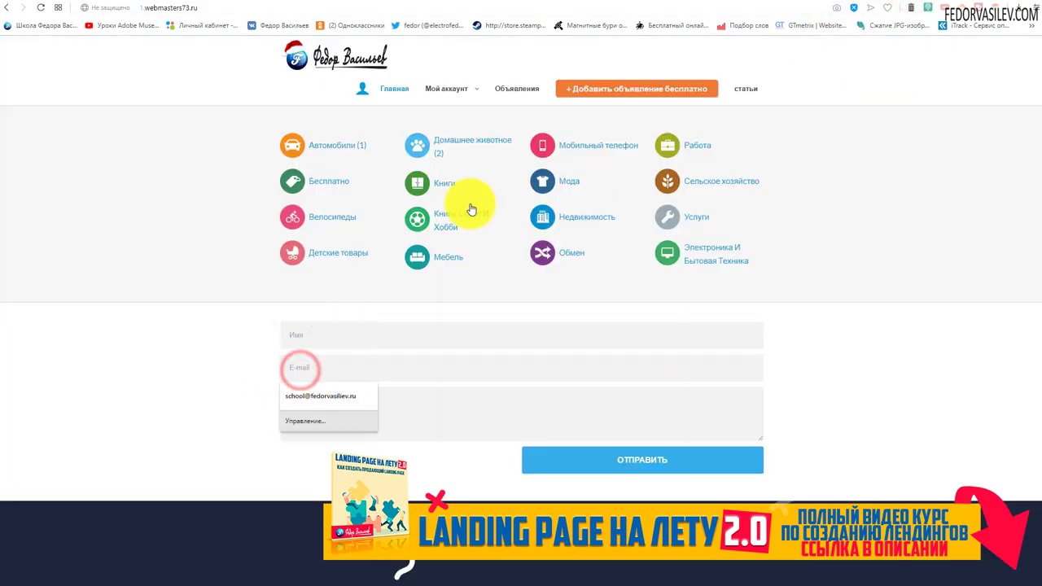
# Enable the thank-you e-mail in the module settings and set its subject to "Спасибо ваше письмо получено!".
pyautogui.click(886, 7)
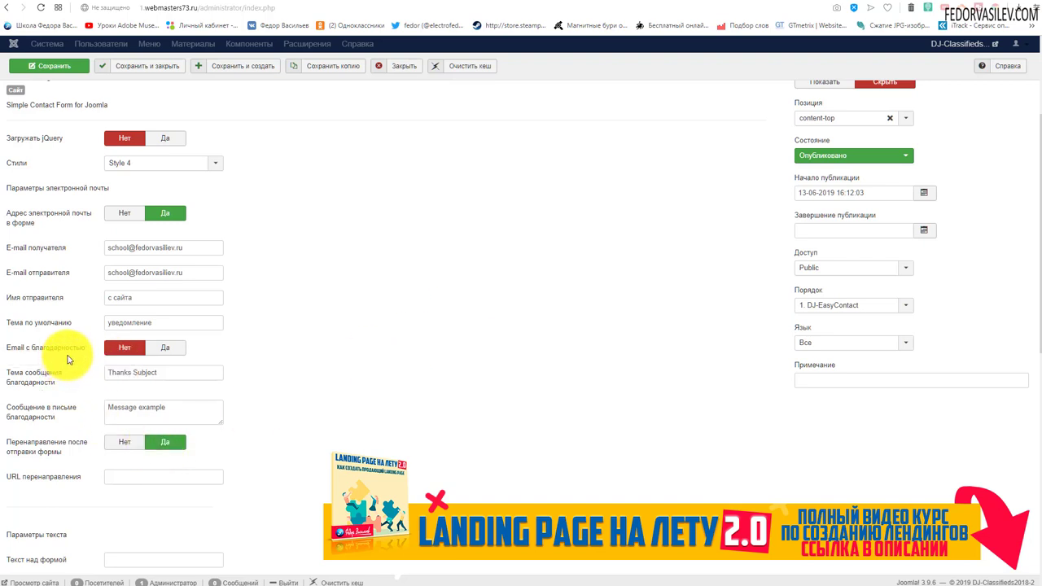
pyautogui.click(164, 347)
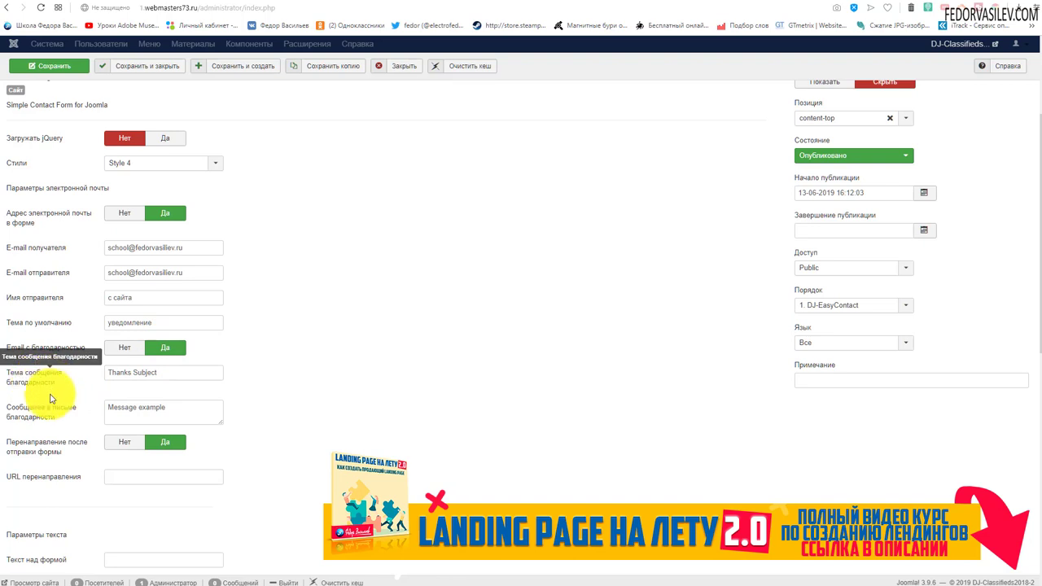
pyautogui.moveTo(192, 372); pyautogui.dragTo(70, 377)
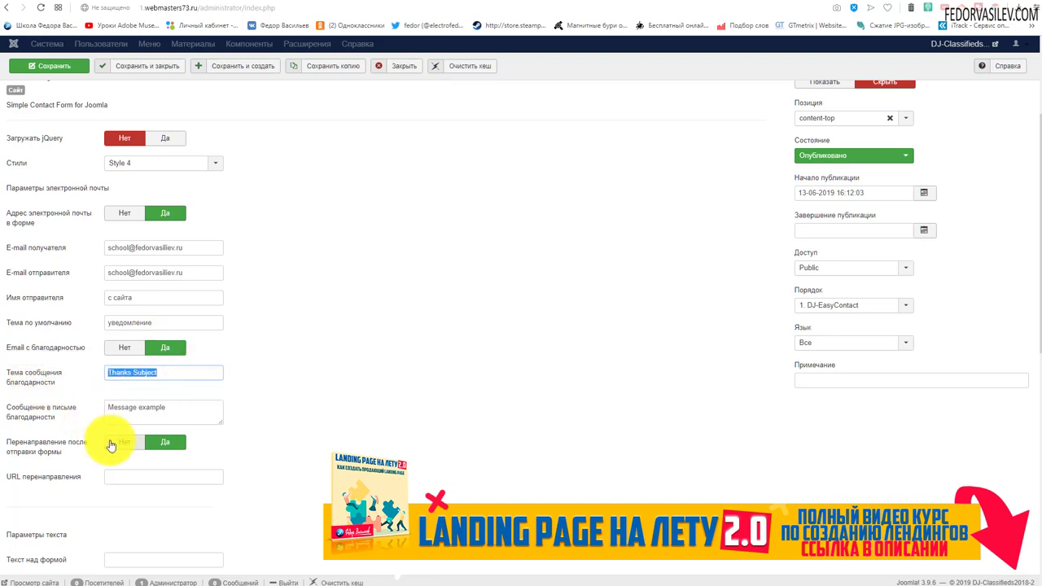
pyautogui.write('Спасибо ваше письмо получено!')
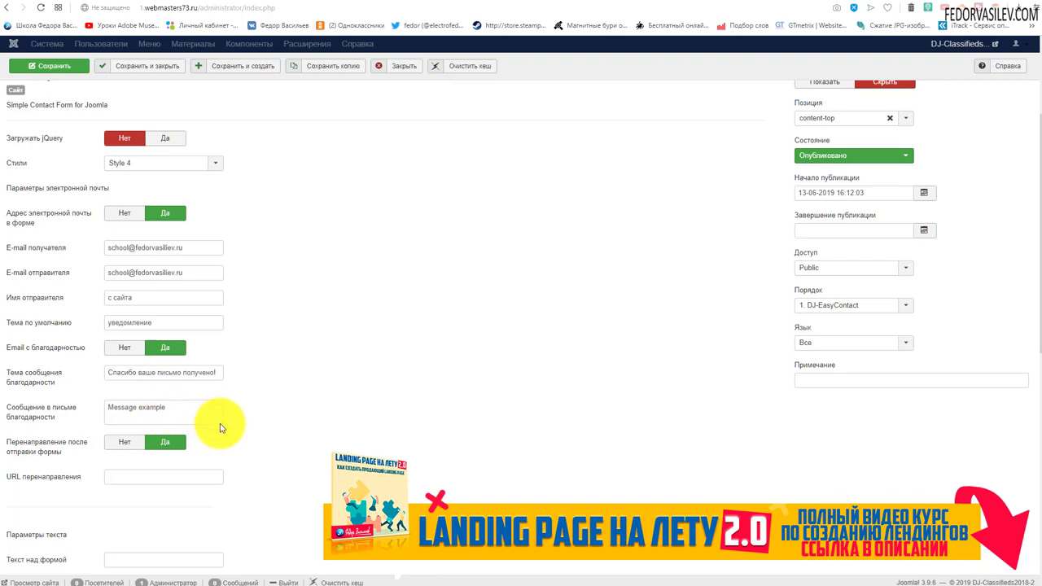
# Enlarge the thank-you message box and replace its example text with a copy of the thank-you subject.
pyautogui.moveTo(220, 424); pyautogui.dragTo(550, 498)
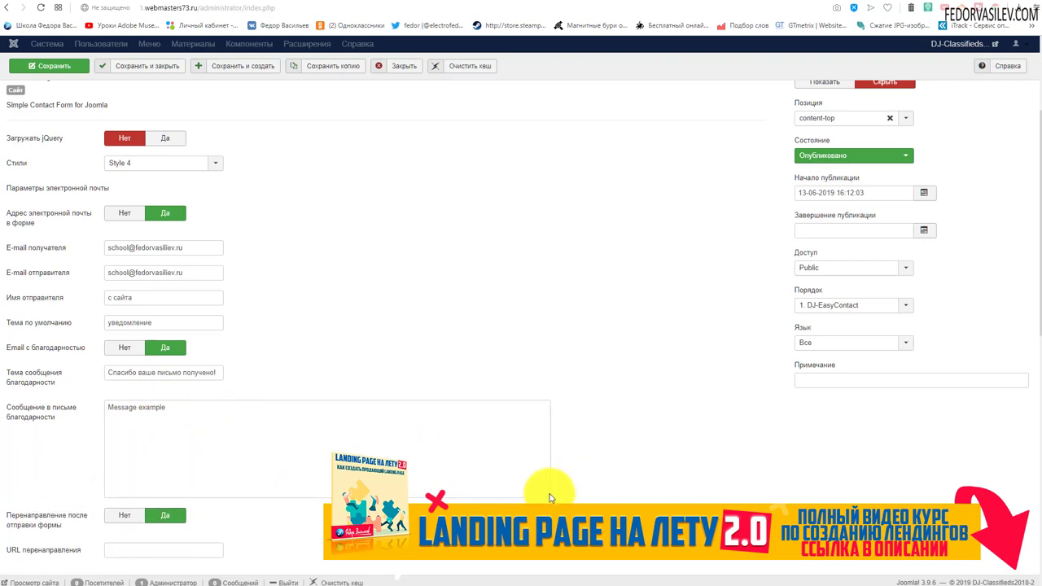
pyautogui.moveTo(173, 407); pyautogui.dragTo(77, 407)
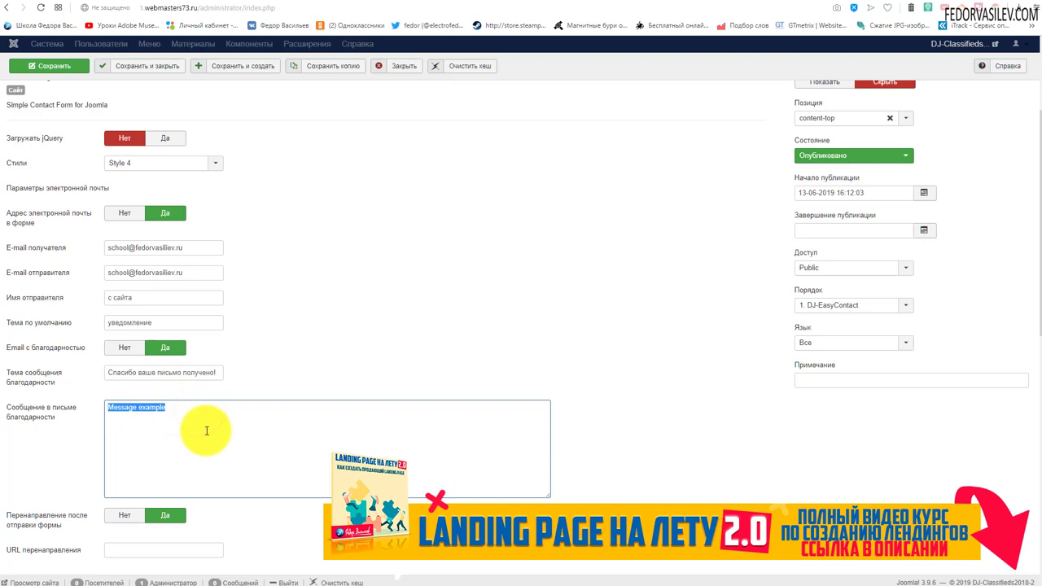
pyautogui.moveTo(216, 372); pyautogui.dragTo(112, 372)
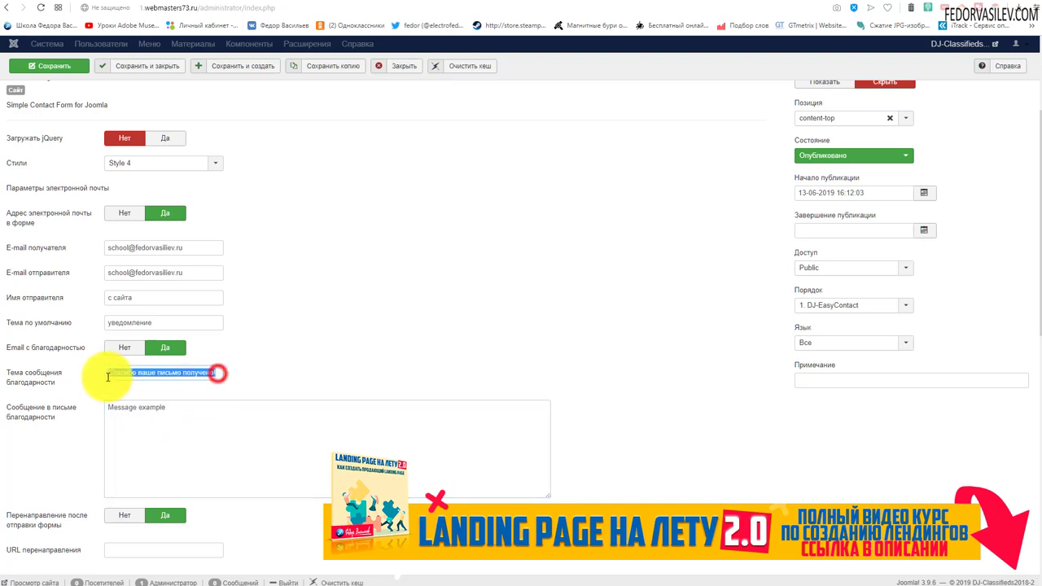
pyautogui.hotkey('ctrl', 'c')
pyautogui.click(118, 452)
pyautogui.hotkey('ctrl', 'a')
pyautogui.hotkey('ctrl', 'v')
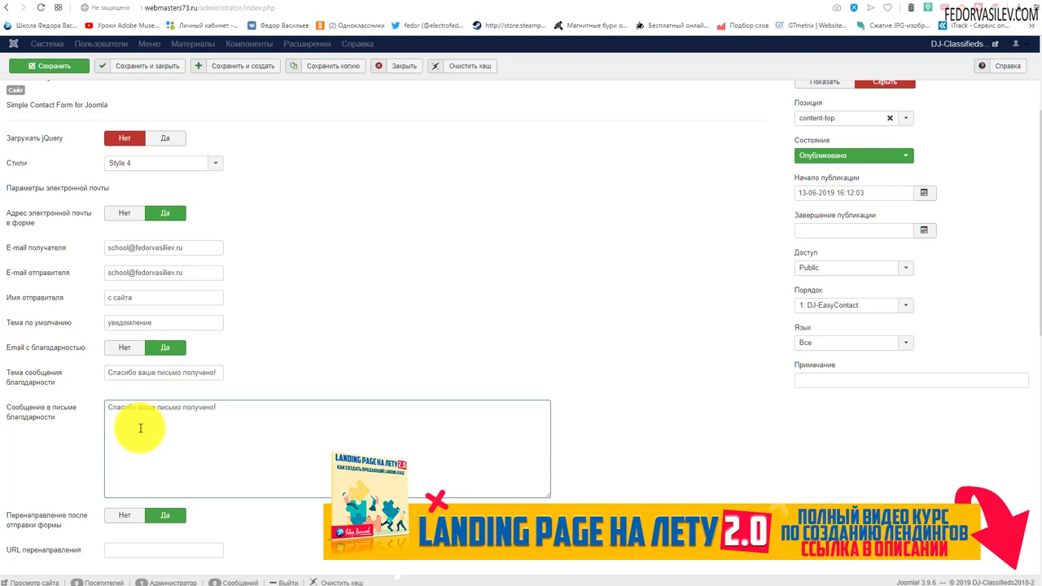
# Replace the thank-you message text with "Я отвесу вам в самое ближайшее время." and review it with the subject.
pyautogui.hotkey('ctrl', 'a')
pyautogui.write('Я отвесу вам в самое ближайшее время')
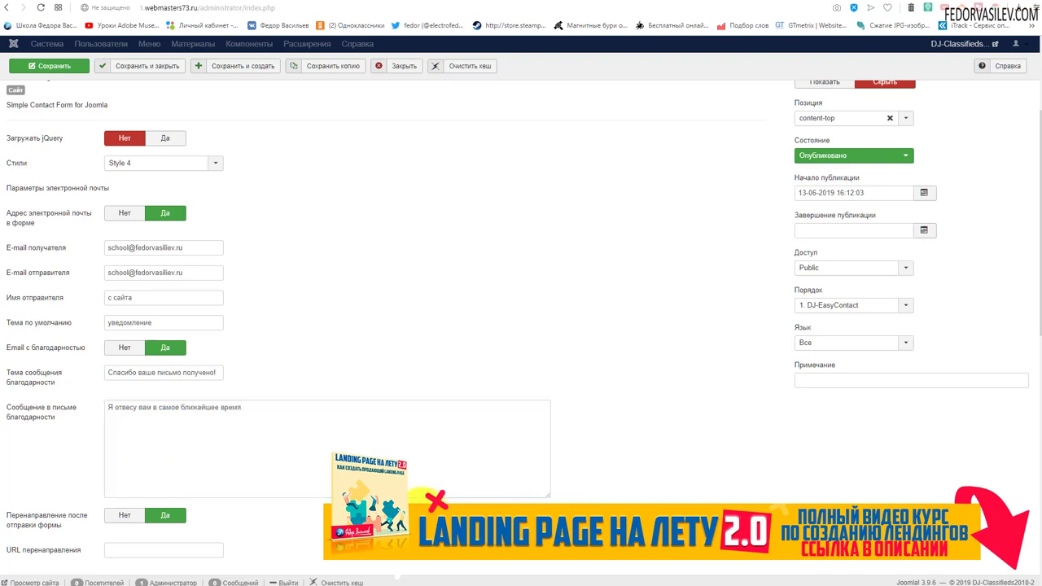
pyautogui.moveTo(110, 372); pyautogui.dragTo(223, 373)
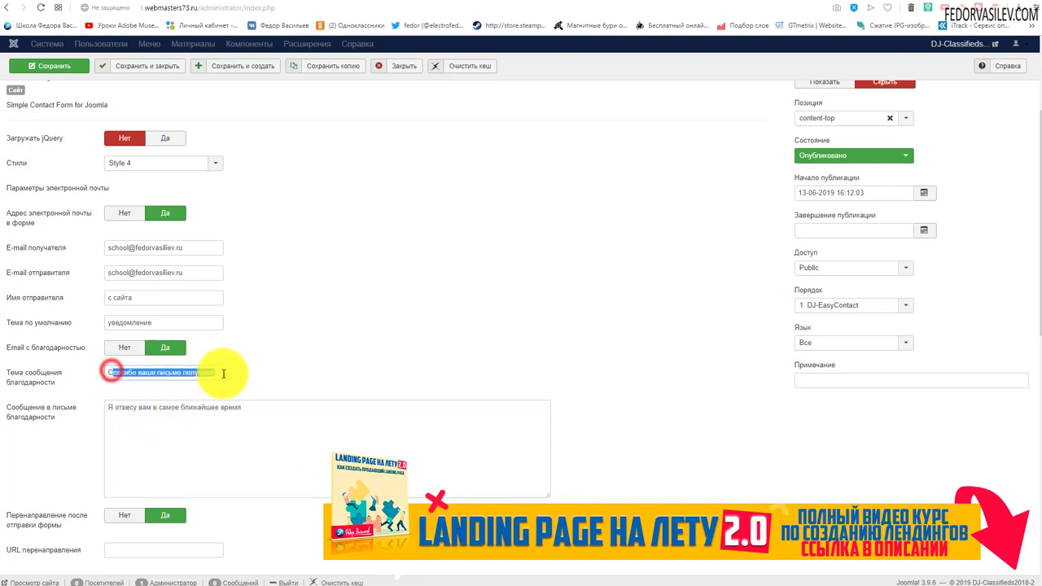
pyautogui.click(464, 354)
pyautogui.tripleClick(284, 414)
pyautogui.scroll(-3, 458, 320)
pyautogui.click(458, 320)
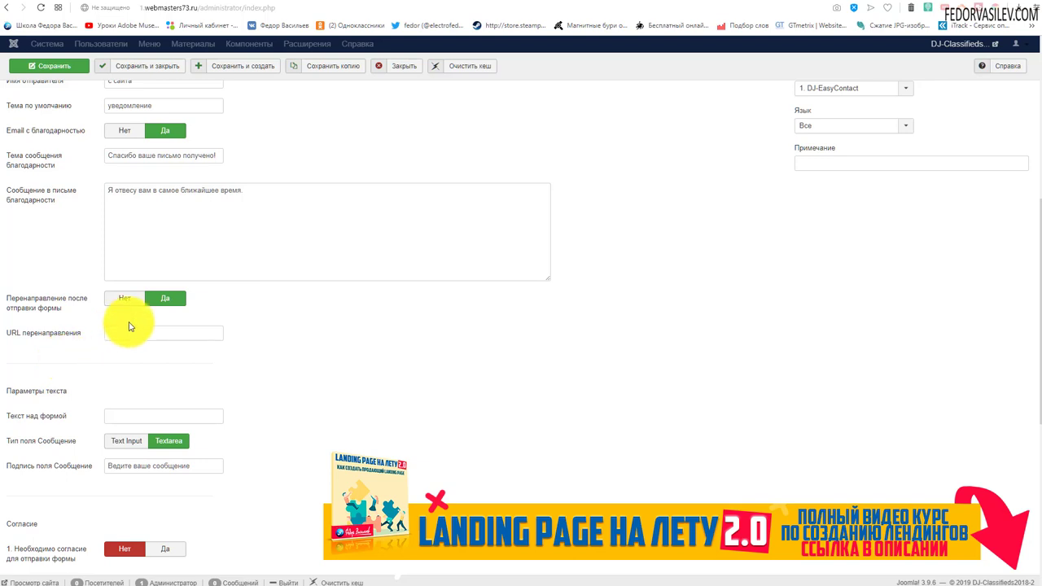
pyautogui.click(125, 299)
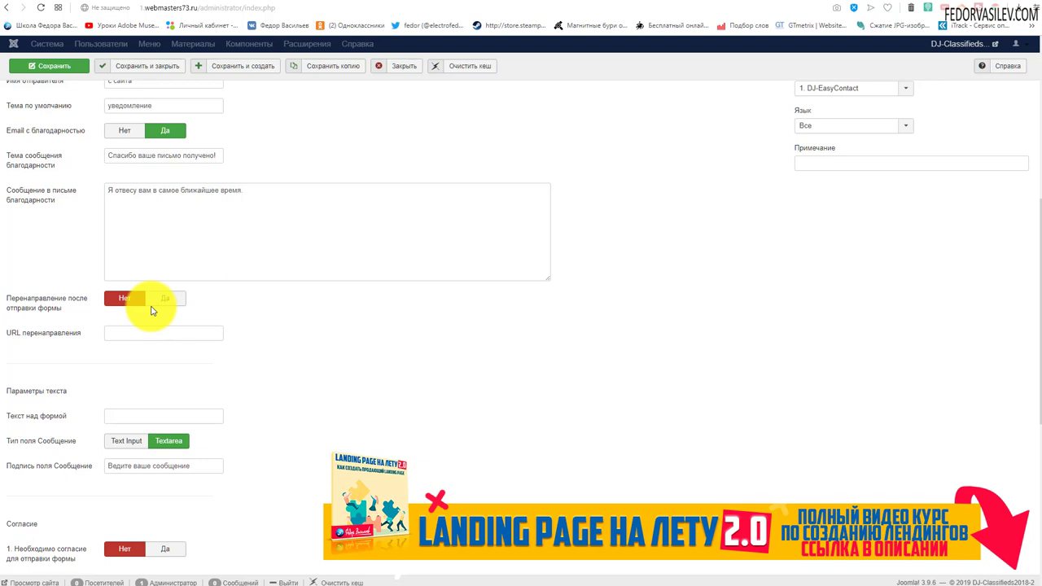
pyautogui.click(164, 298)
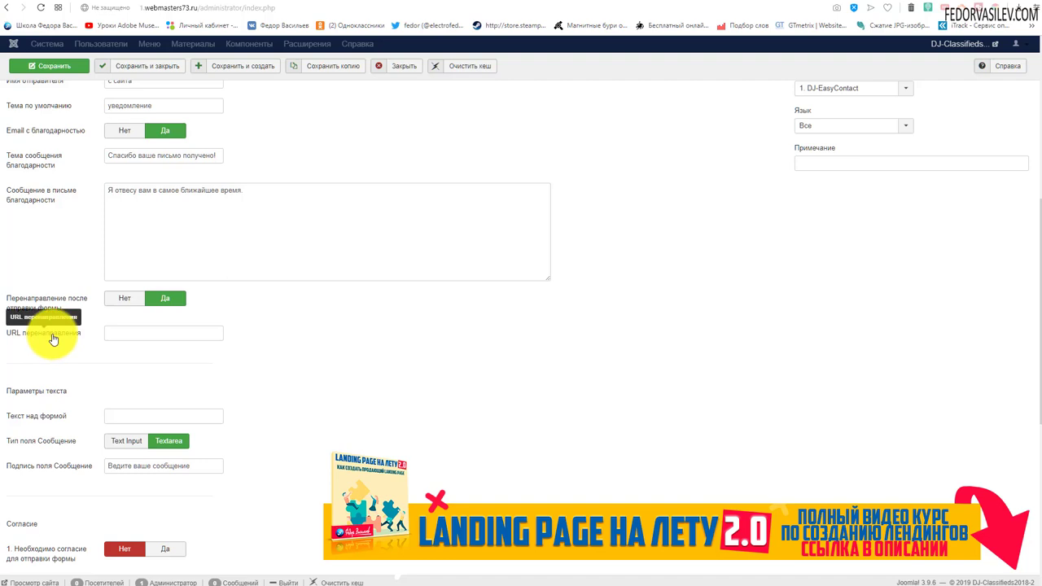
pyautogui.click(140, 331)
pyautogui.hotkey('ctrl', 'Tab')
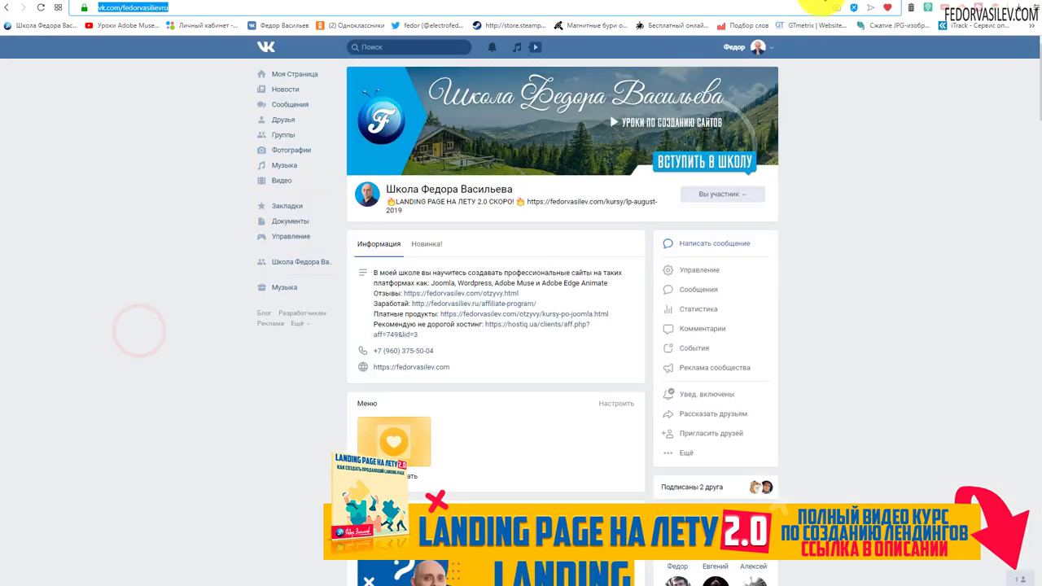
pyautogui.rightClick(133, 12)
pyautogui.click(149, 46)
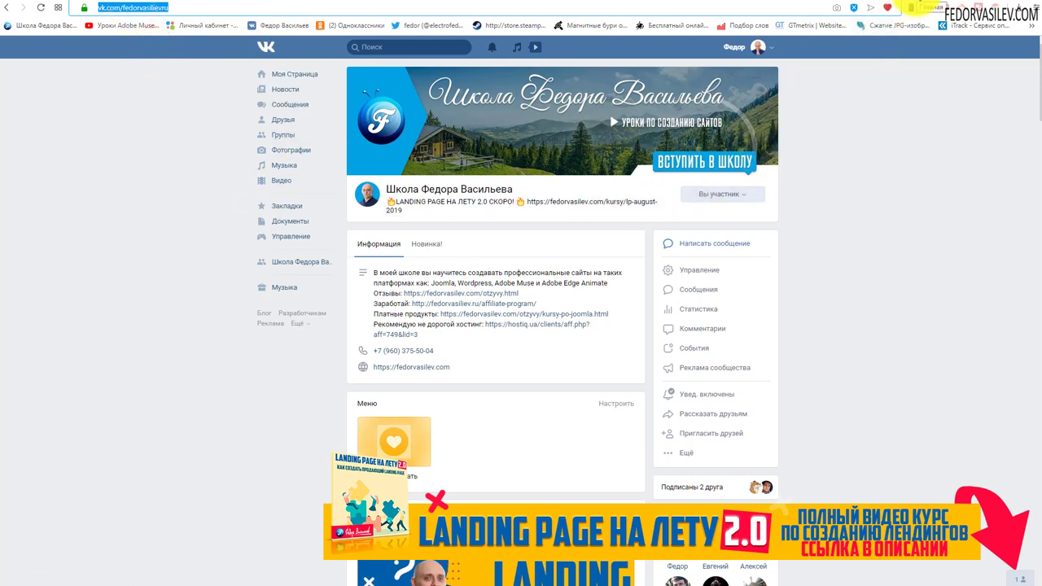
pyautogui.hotkey('ctrl', 'Tab')
pyautogui.hotkey('ctrl', 'Tab')
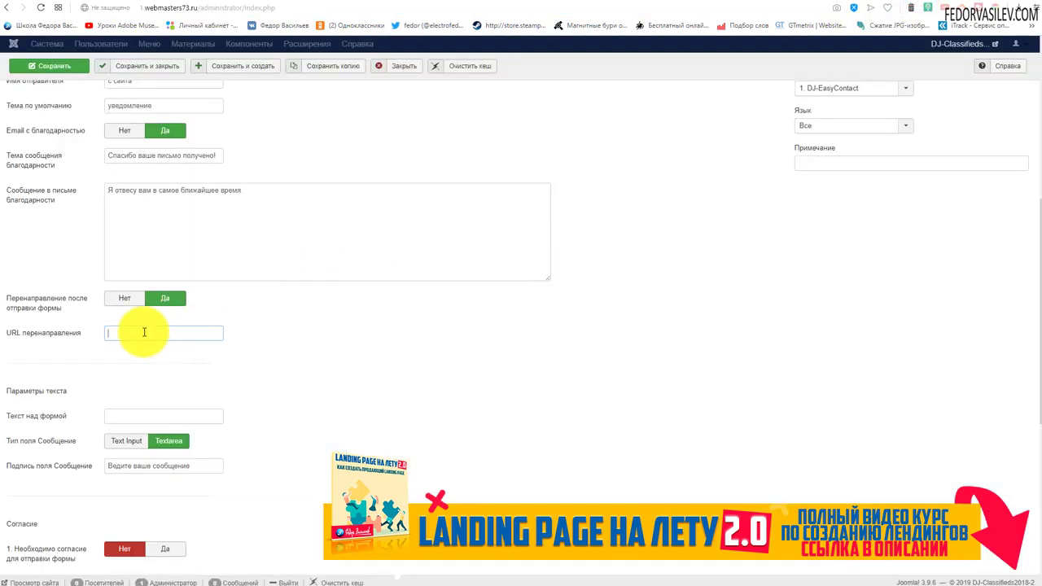
pyautogui.rightClick(143, 332)
pyautogui.click(157, 410)
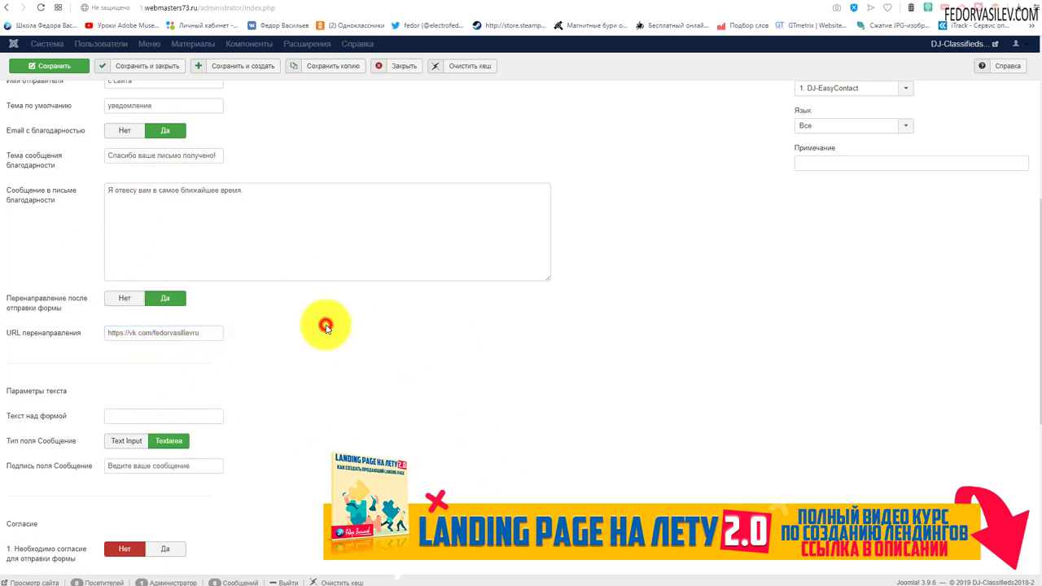
# Set the text above the form to "тест" and save the module.
pyautogui.scroll(-1, 327, 329)
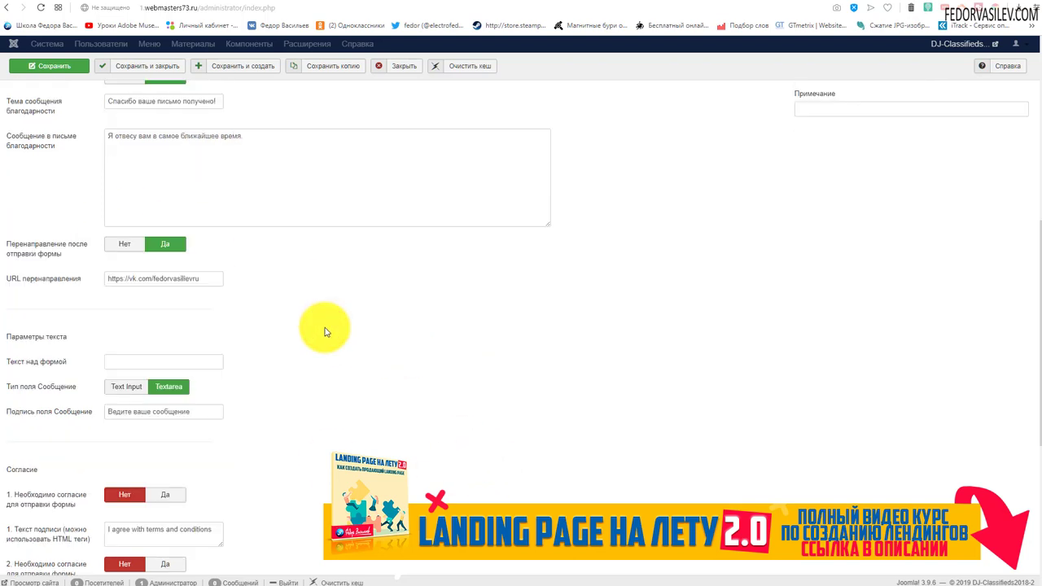
pyautogui.moveTo(22, 322)
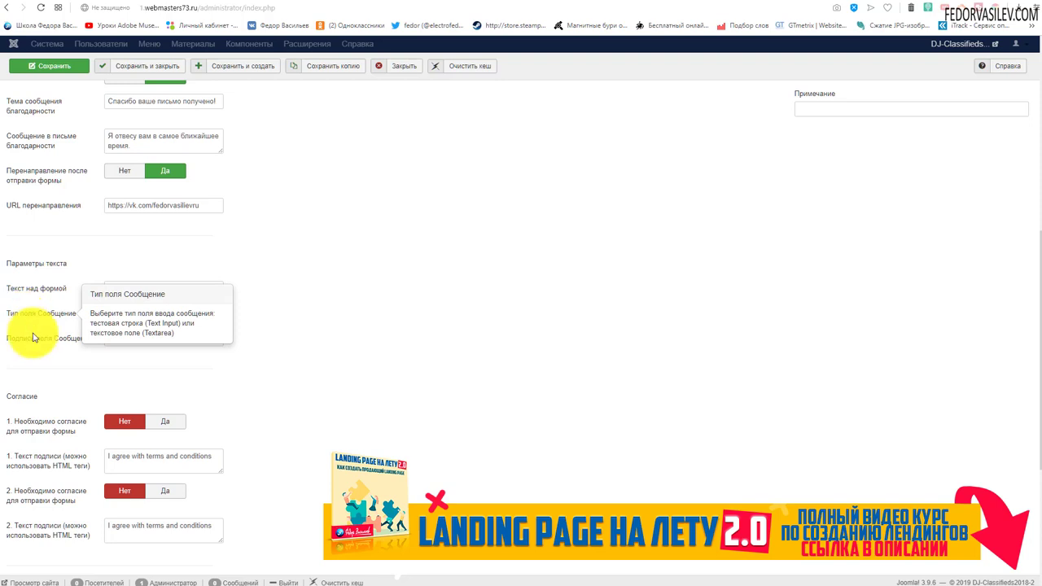
pyautogui.click(118, 287)
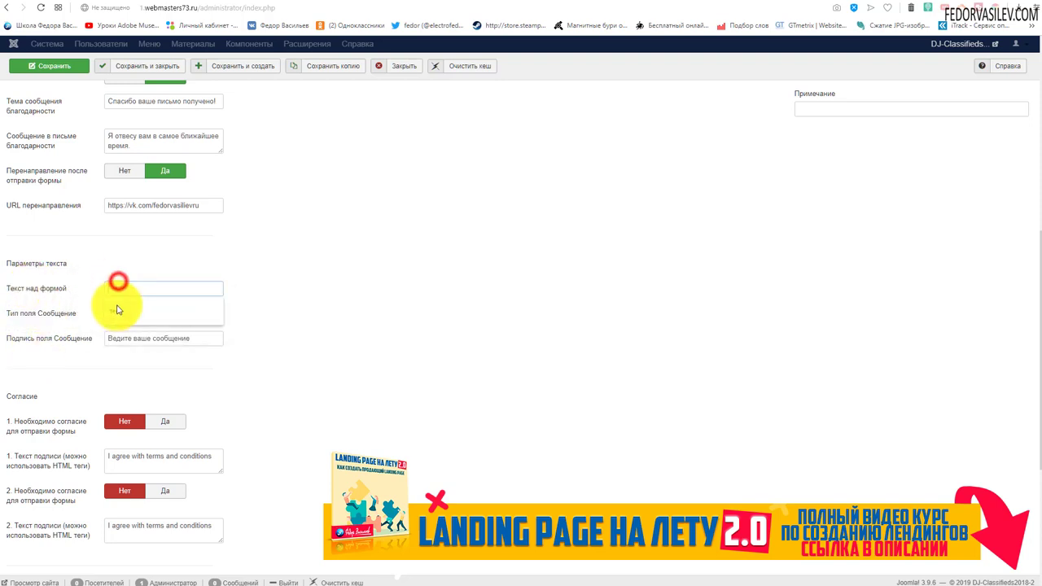
pyautogui.write('тест')
pyautogui.click(61, 74)
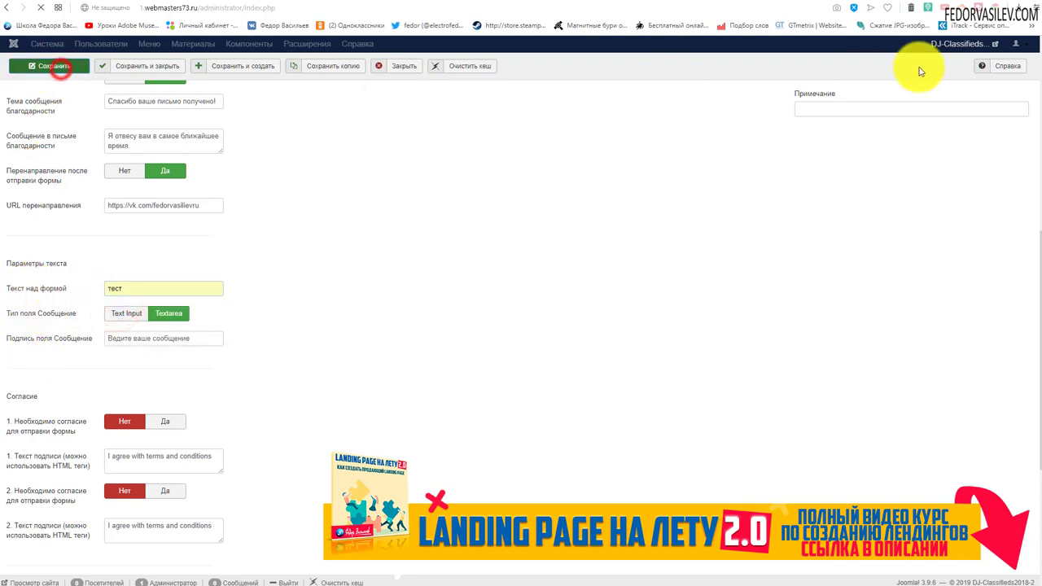
# Reload the site's front page and check the text above the contact form.
pyautogui.click(913, 2)
pyautogui.click(41, 7)
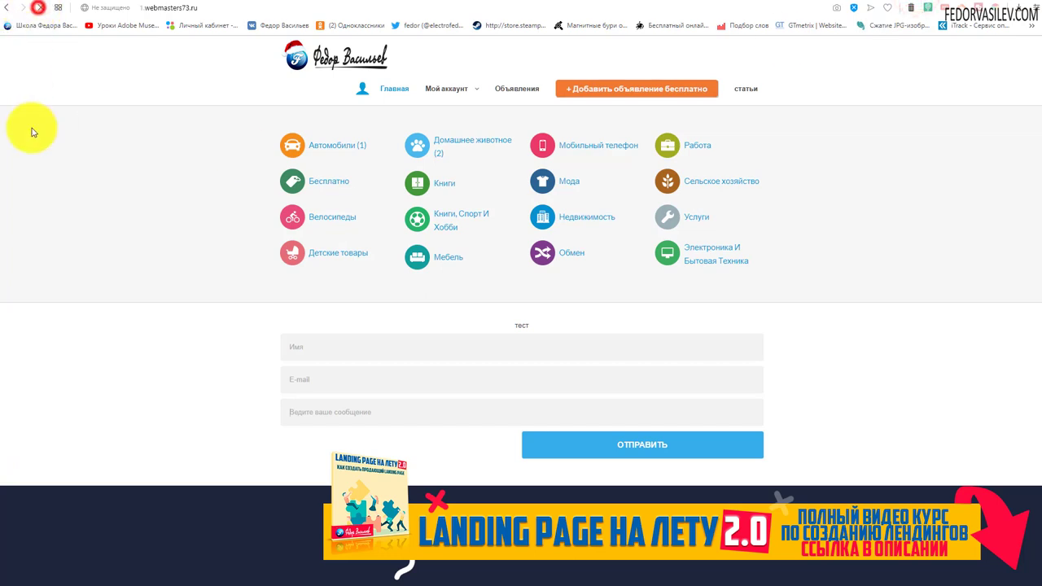
pyautogui.click(528, 320)
pyautogui.doubleClick(525, 323)
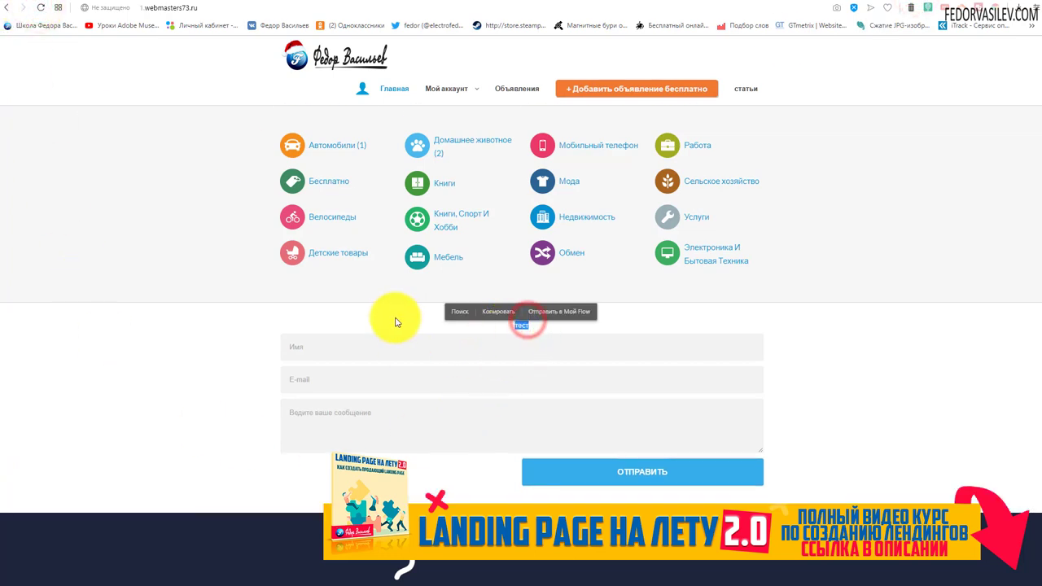
pyautogui.click(434, 321)
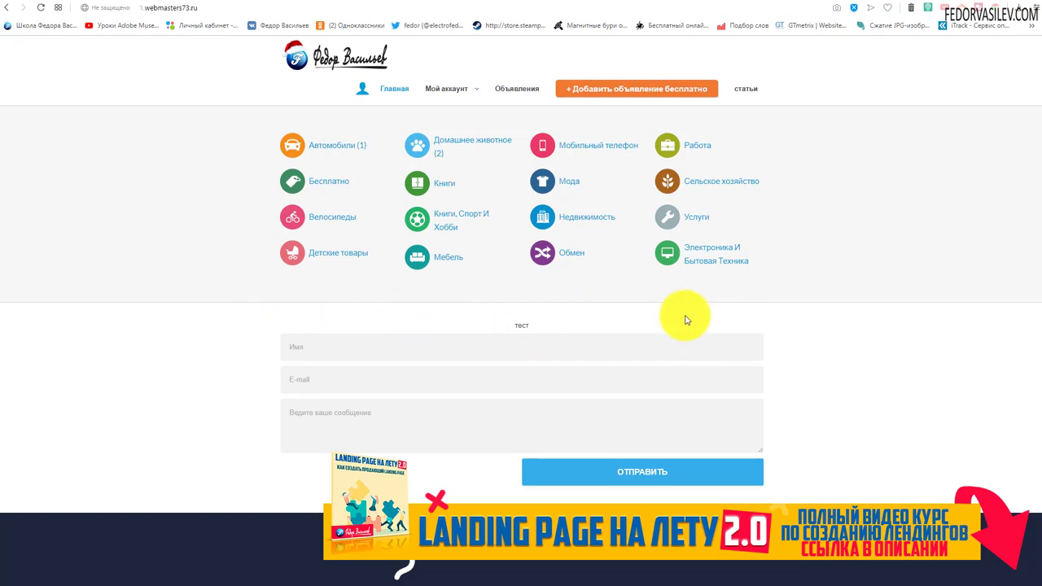
# Return to the module settings and clear the text above the form.
pyautogui.click(893, 3)
pyautogui.scroll(-5, 140, 434)
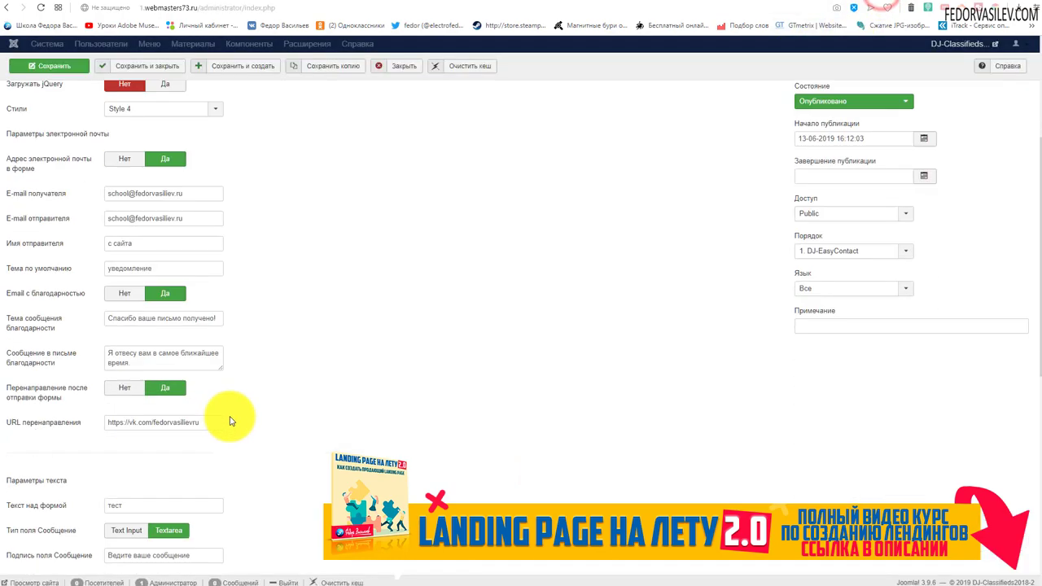
pyautogui.doubleClick(154, 342)
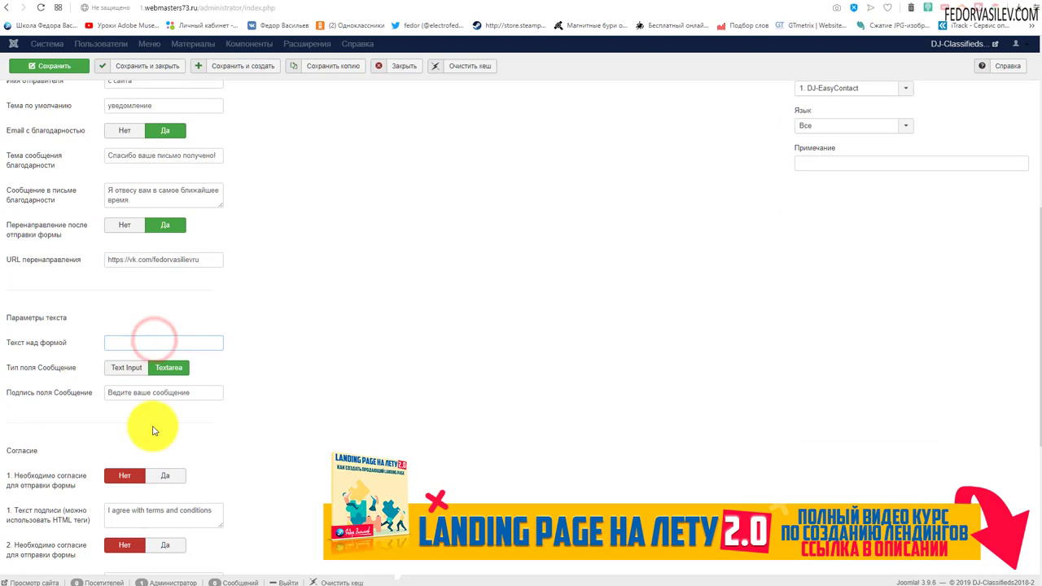
# Try resizing the message area on the site's form, set the message field type to Text Input in the module settings, and save.
pyautogui.click(911, 4)
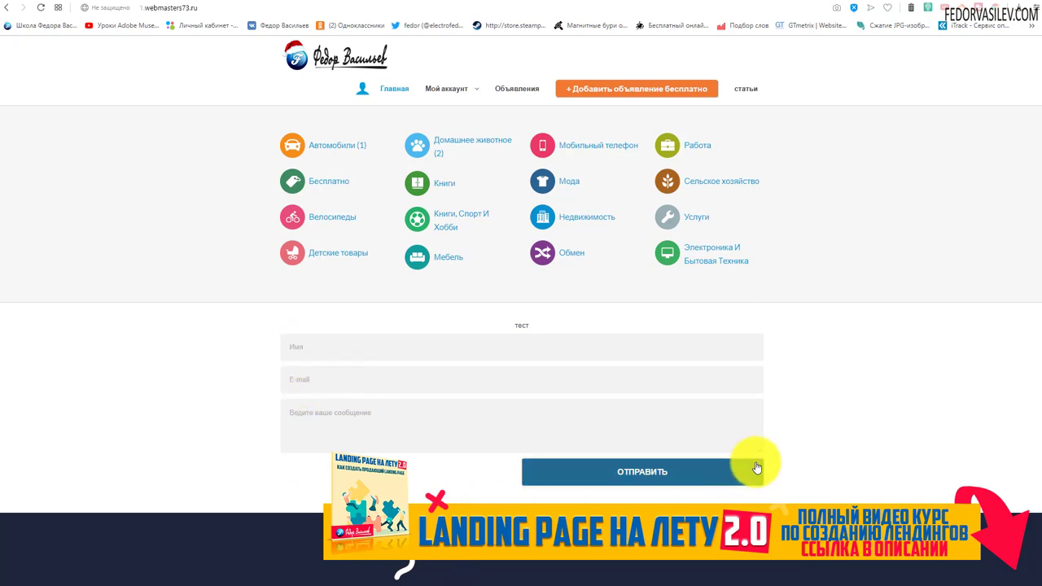
pyautogui.moveTo(762, 454); pyautogui.dragTo(754, 492)
pyautogui.hotkey('ctrl', 'Tab')
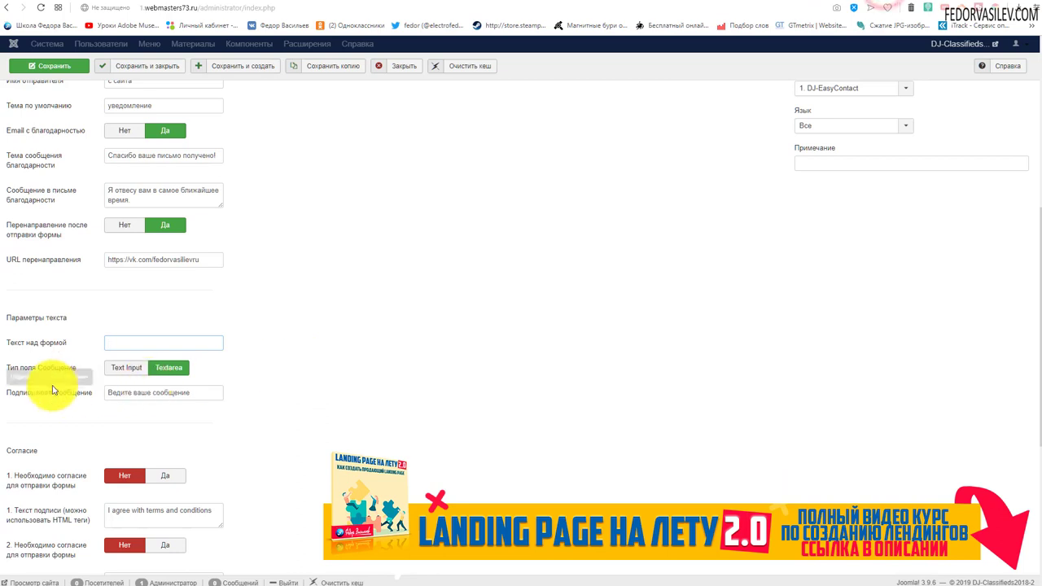
pyautogui.click(123, 371)
pyautogui.click(61, 67)
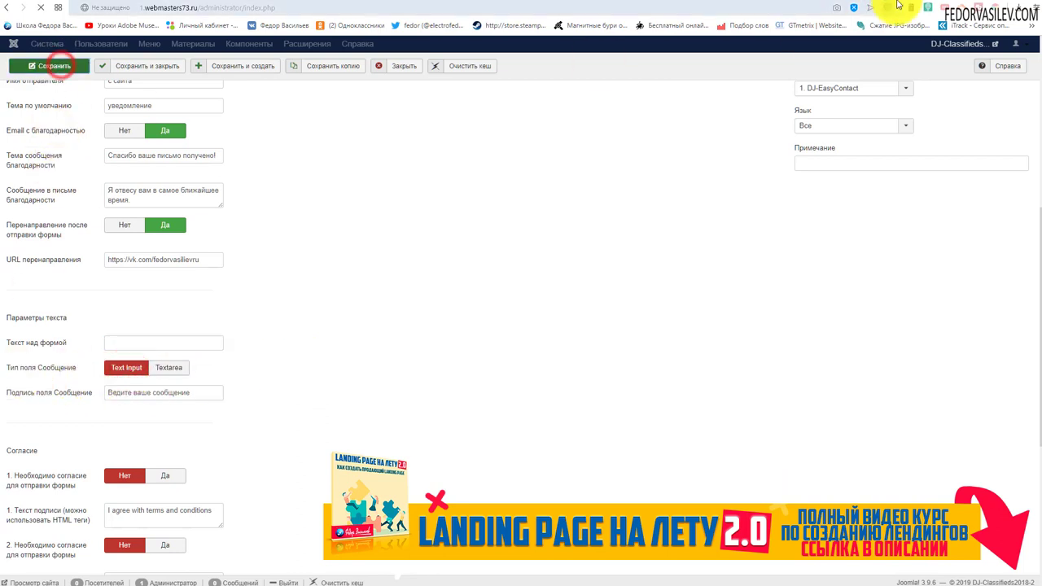
# Reload the site's front page and check the message field in the contact form.
pyautogui.hotkey('ctrl', 'Tab')
pyautogui.click(41, 8)
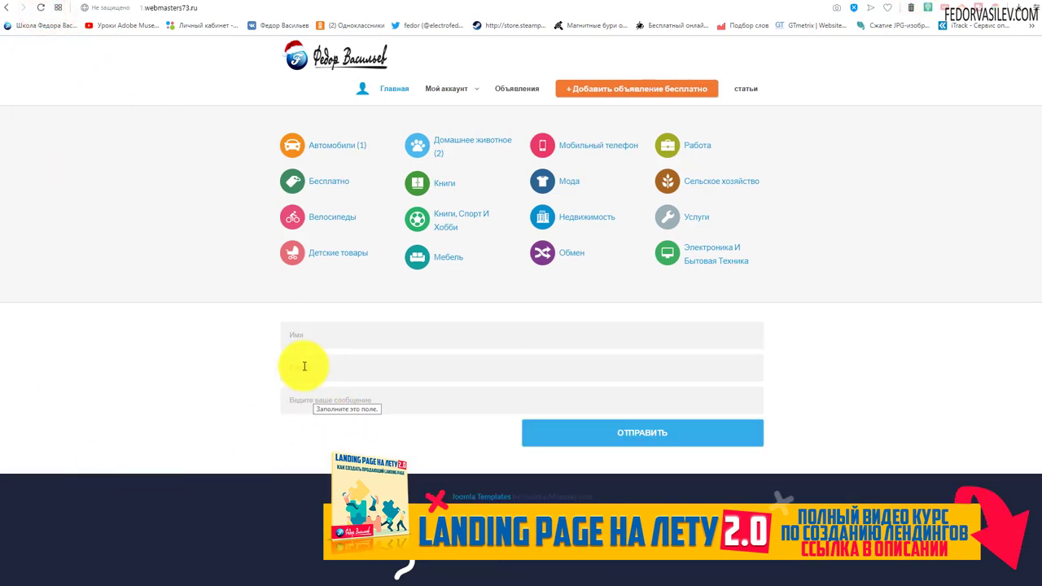
pyautogui.click(765, 407)
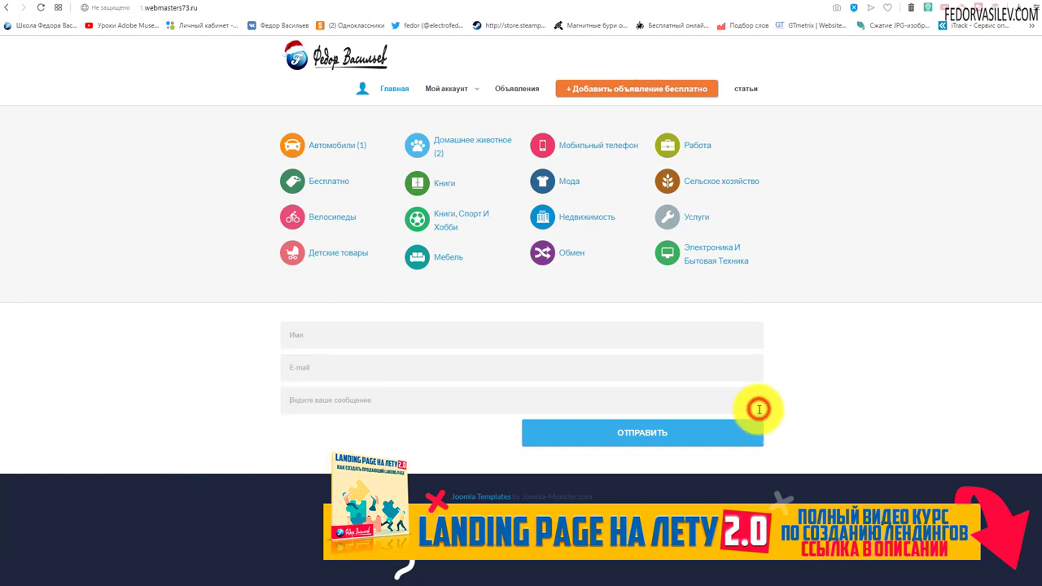
# Return to the module settings and set the message field type to Textarea.
pyautogui.click(890, 5)
pyautogui.scroll(-2, 442, 293)
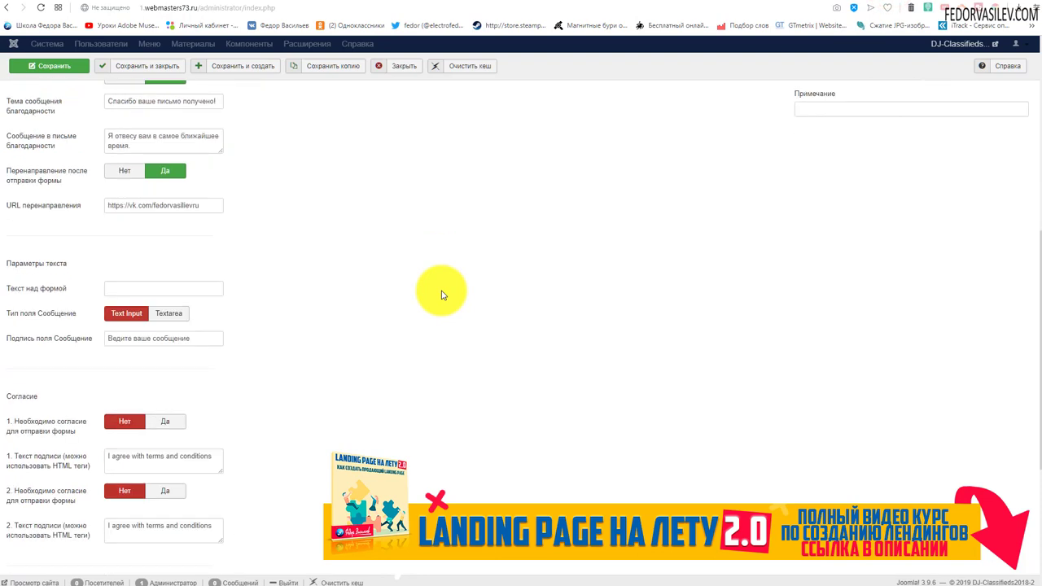
pyautogui.click(168, 316)
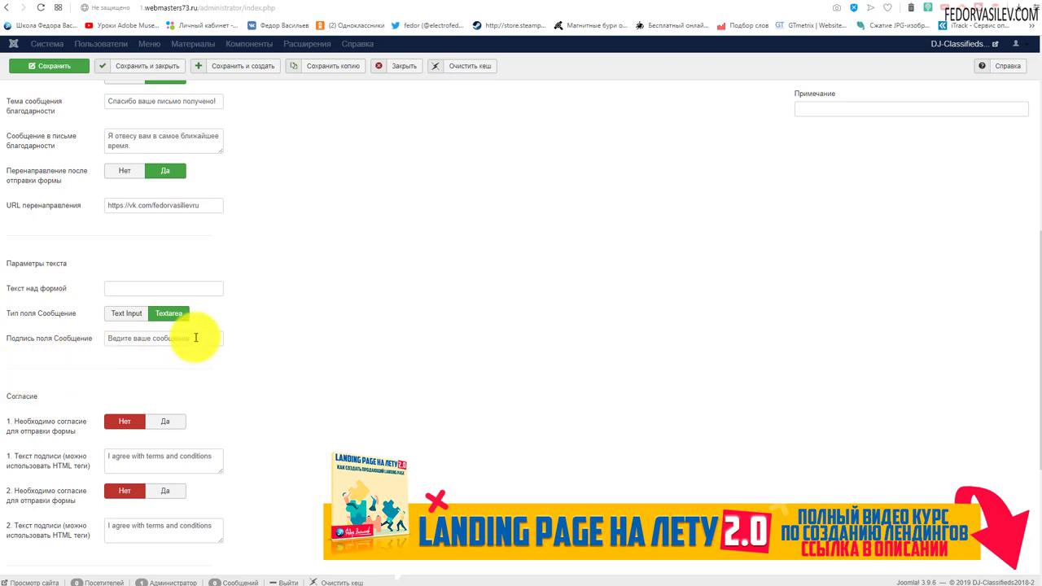
# Cut the message field's caption and paste it back into the same setting.
pyautogui.moveTo(196, 337); pyautogui.dragTo(105, 342)
pyautogui.rightClick(111, 338)
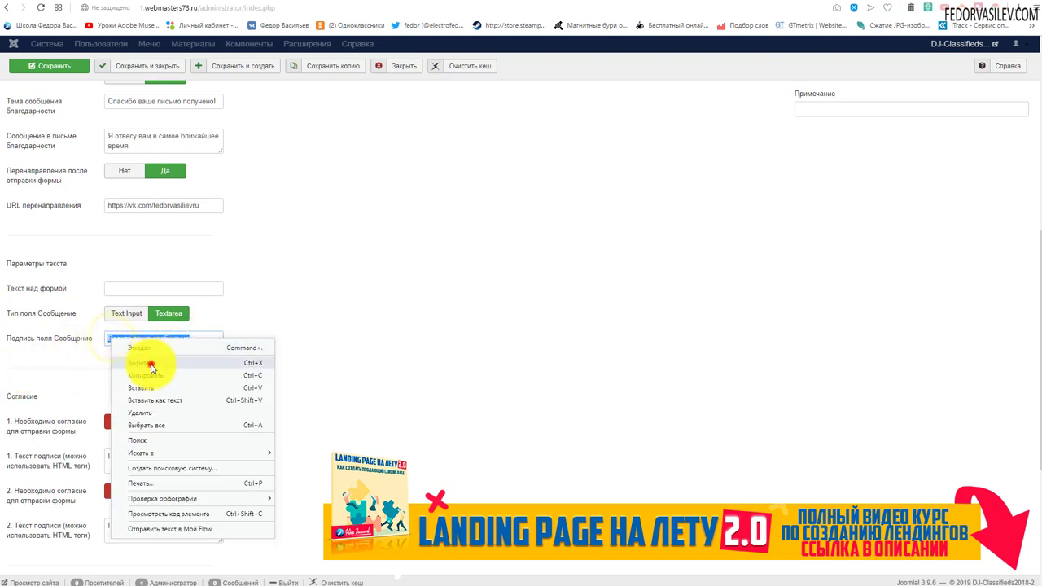
pyautogui.click(149, 363)
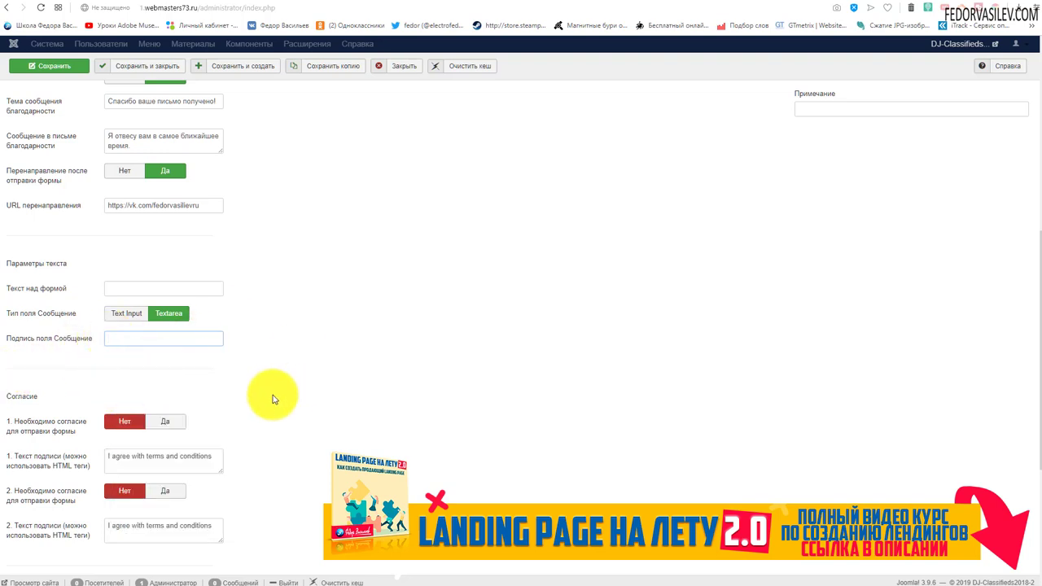
pyautogui.rightClick(174, 340)
pyautogui.click(199, 422)
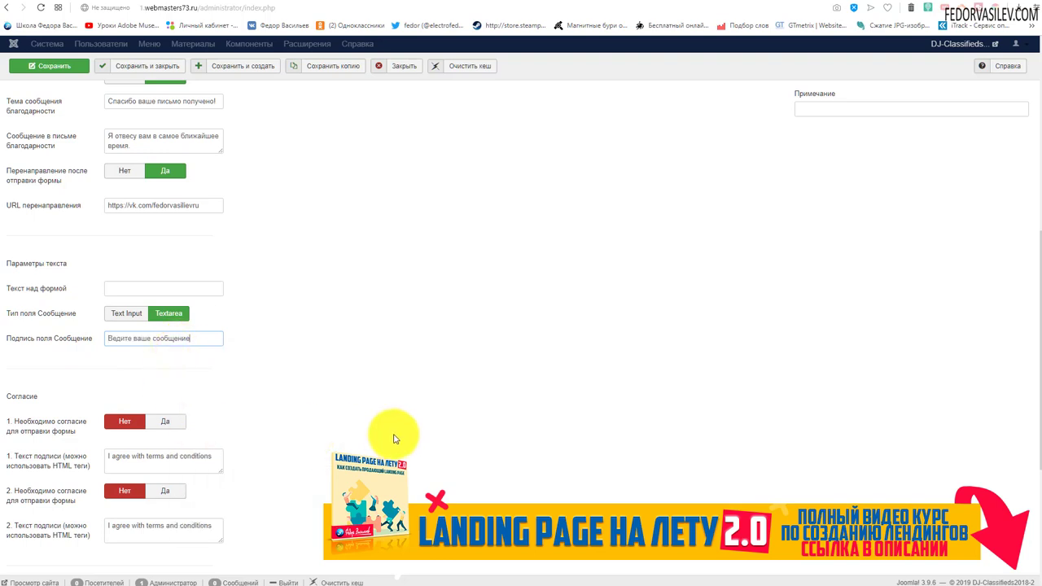
# Switch to the personal data policy page on web73.su and copy its address.
pyautogui.scroll(-3, 396, 399)
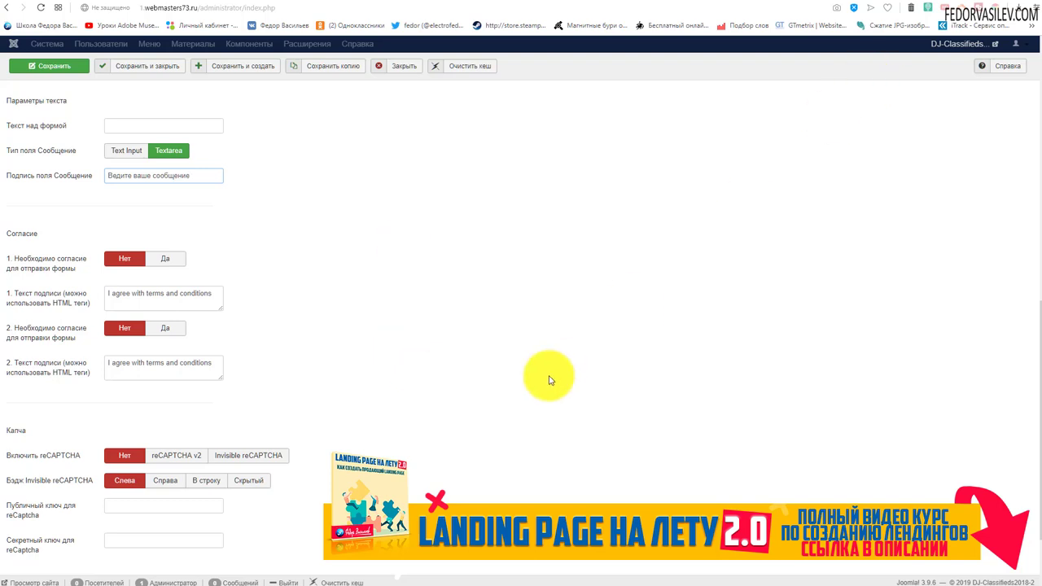
pyautogui.click(916, 10)
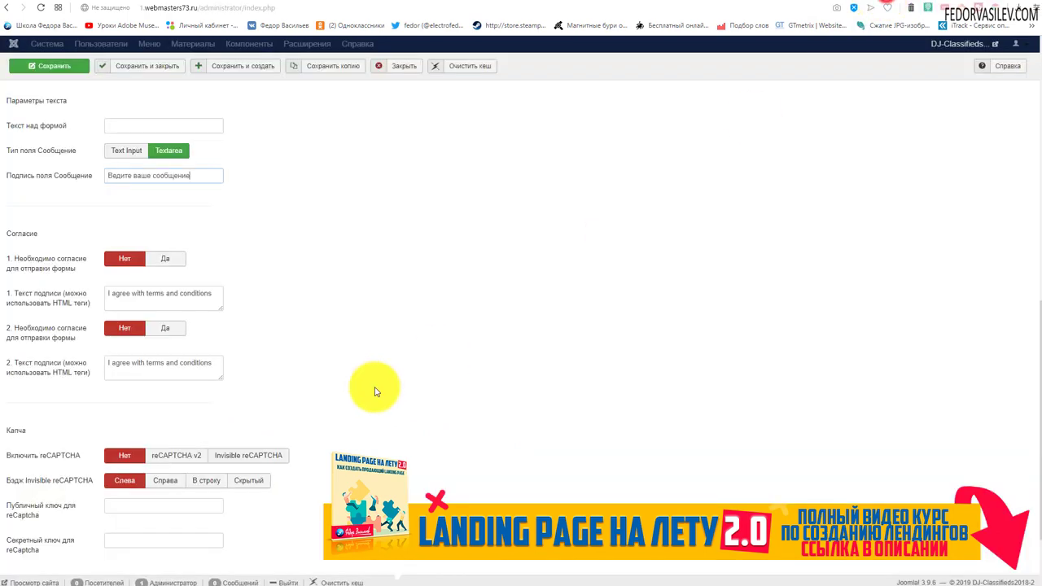
pyautogui.scroll(-2, 374, 388)
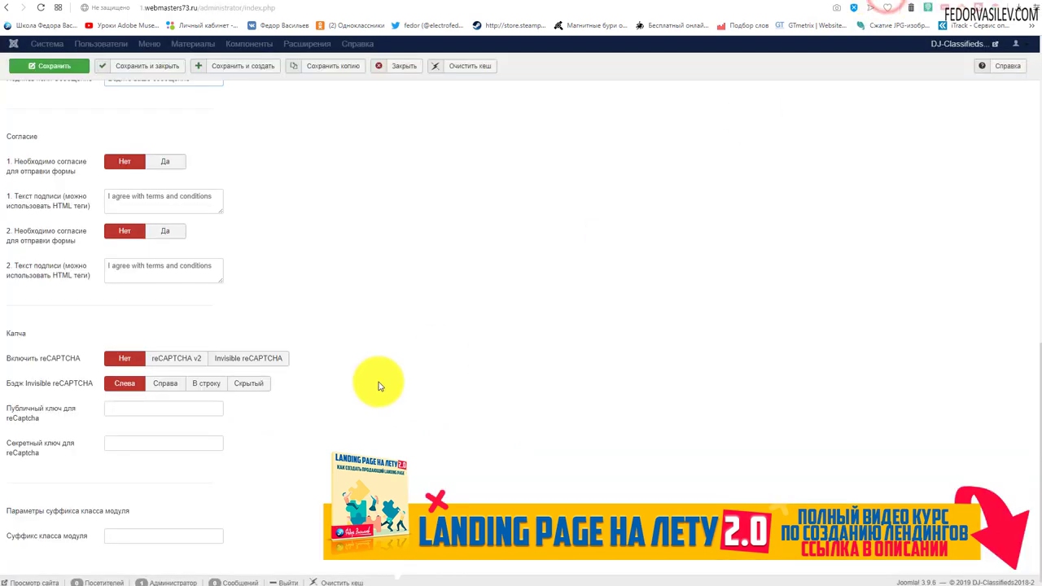
pyautogui.scroll(1, 379, 386)
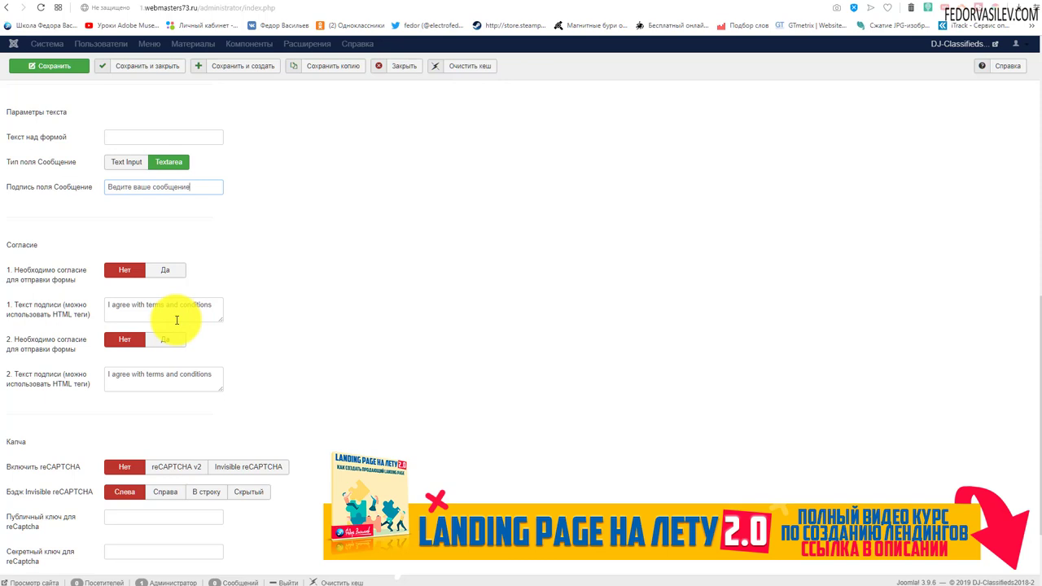
pyautogui.click(922, 10)
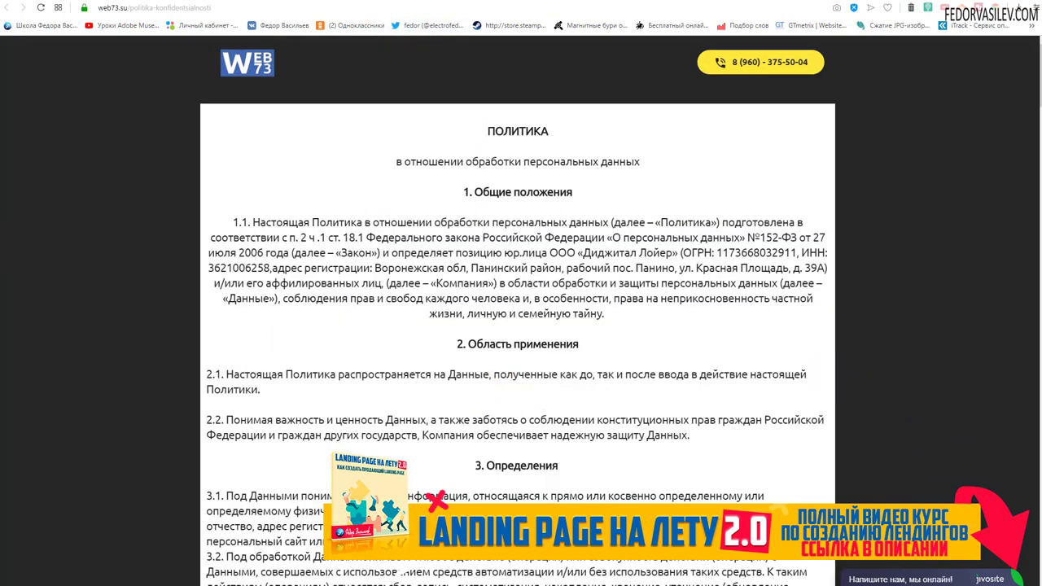
pyautogui.moveTo(1032, 79); pyautogui.dragTo(988, 23)
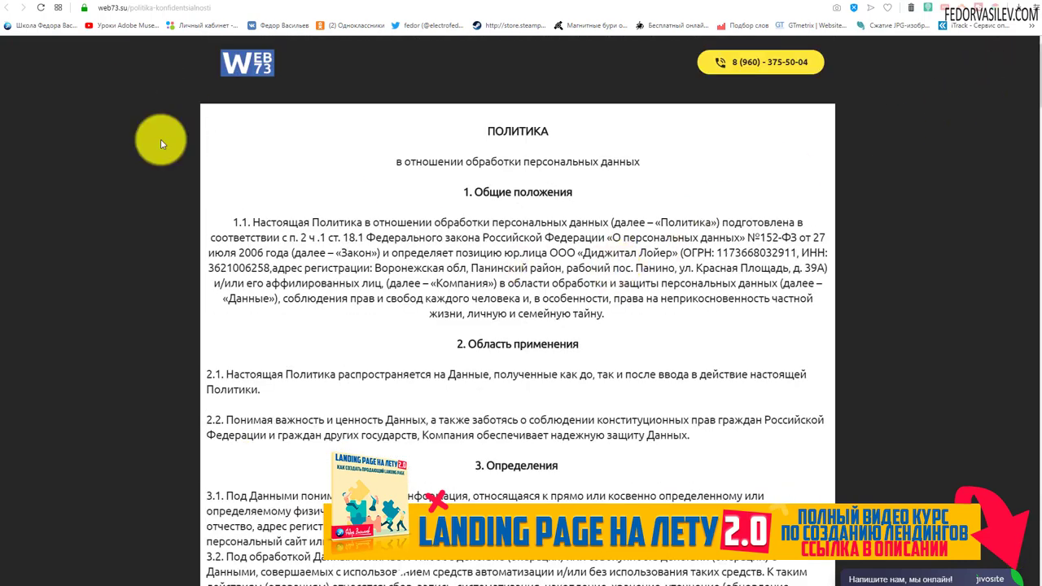
pyautogui.click(133, 9)
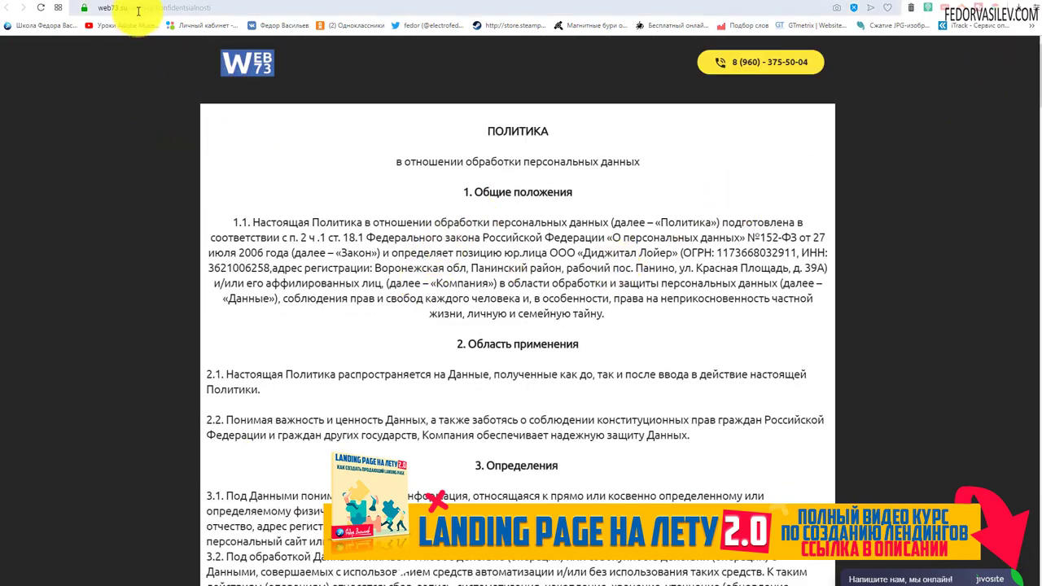
pyautogui.rightClick(138, 10)
pyautogui.click(172, 52)
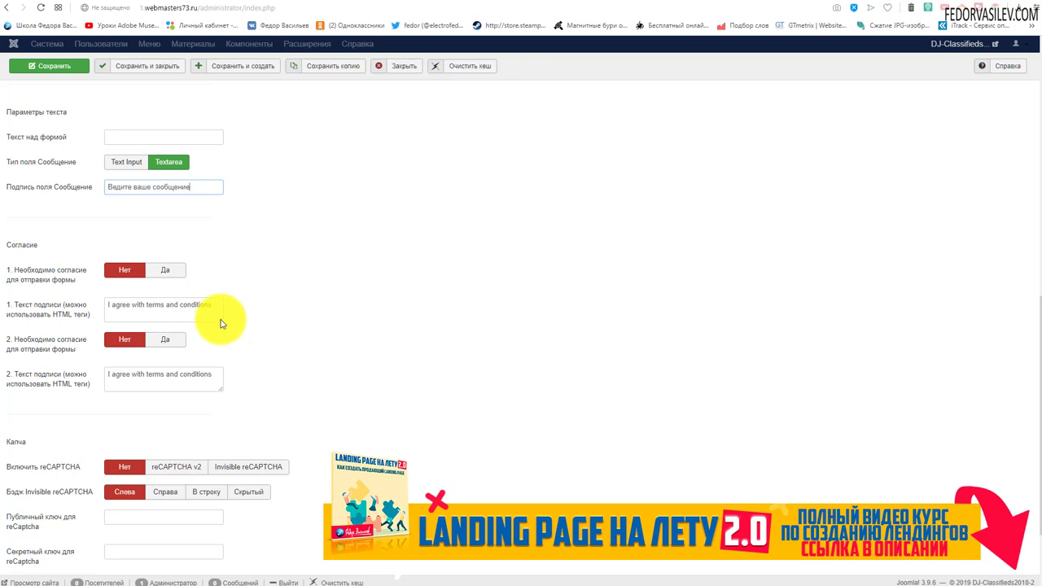
# Enlarge the text box for the first consent caption, and save and close the module.
pyautogui.moveTo(220, 320); pyautogui.dragTo(389, 400)
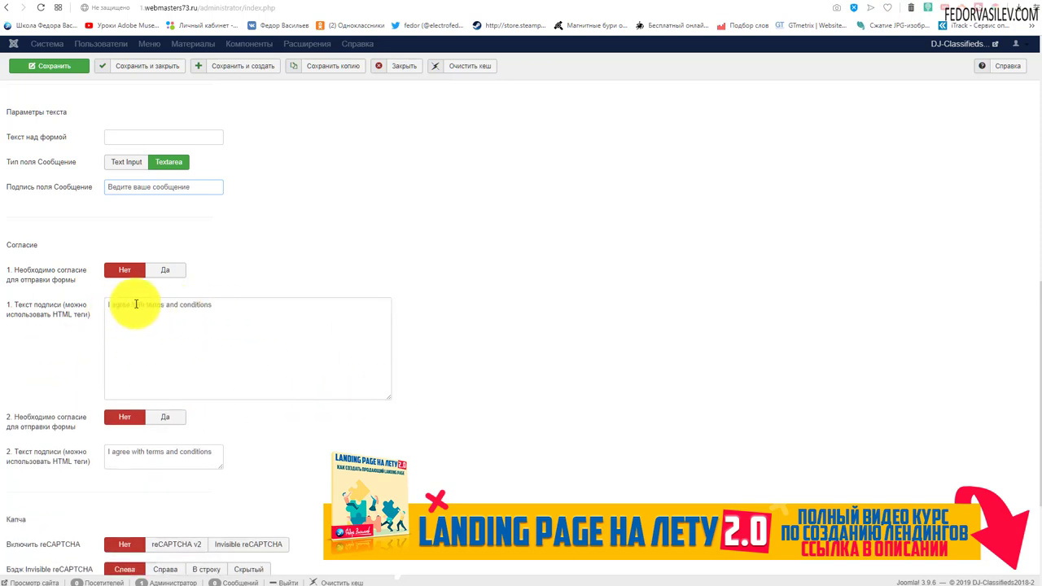
pyautogui.click(226, 302)
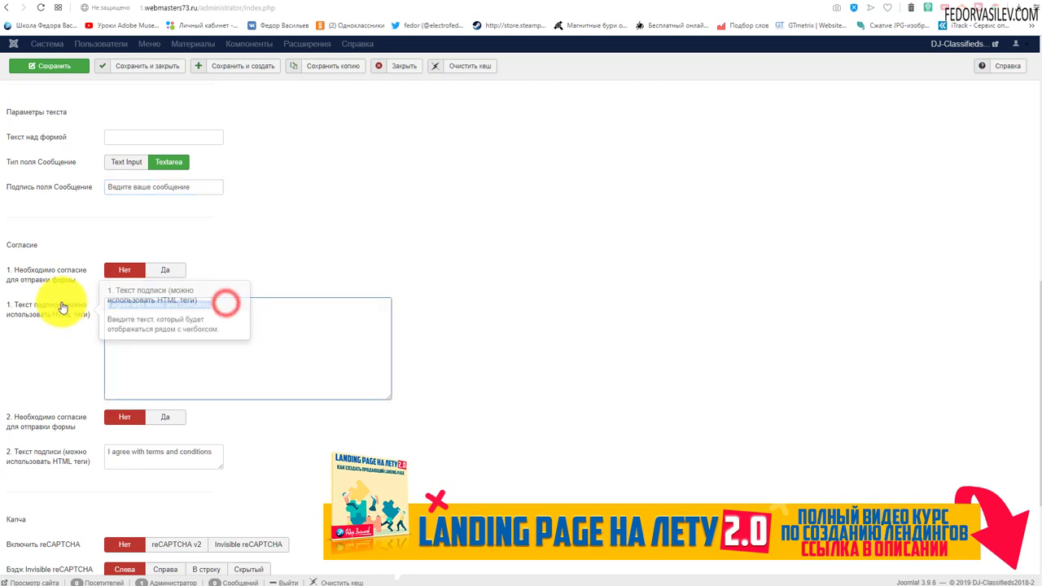
pyautogui.click(298, 360)
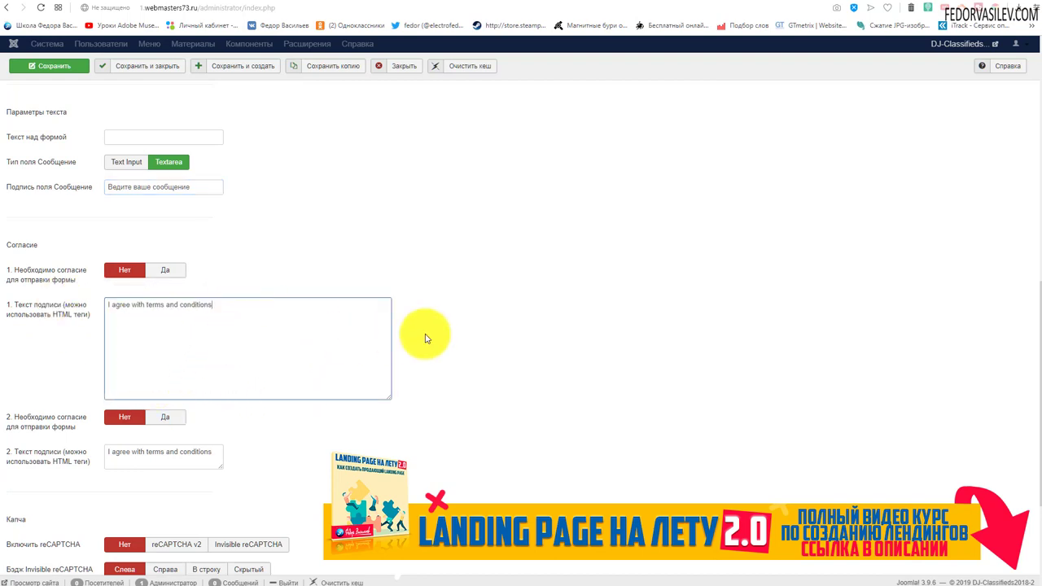
pyautogui.hotkey('ctrl', 's')
pyautogui.click(162, 96)
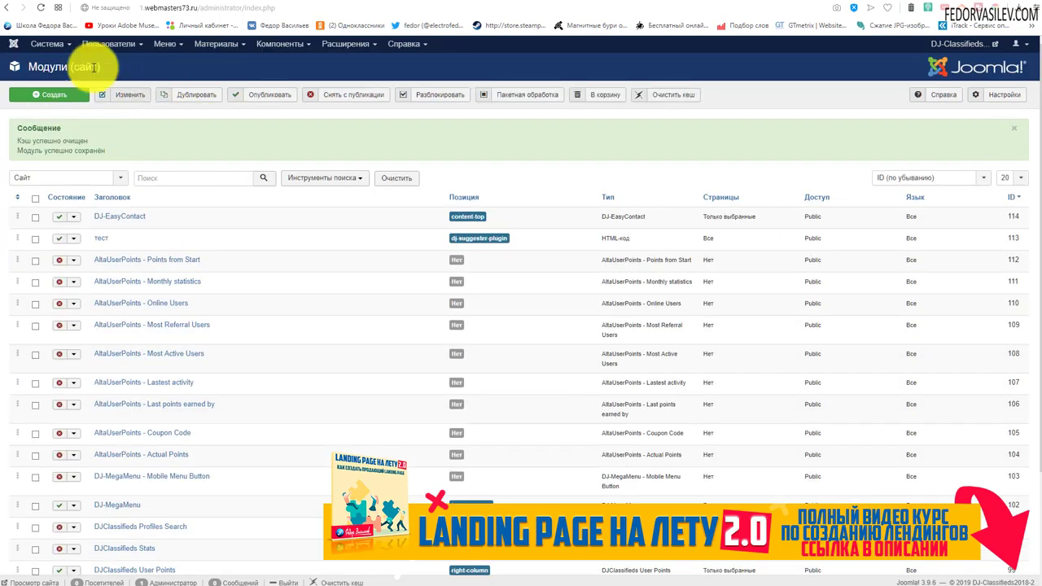
# Create a new article and enter "Согласие на обработку персональных данных" as its body text.
pyautogui.click(207, 43)
pyautogui.click(300, 66)
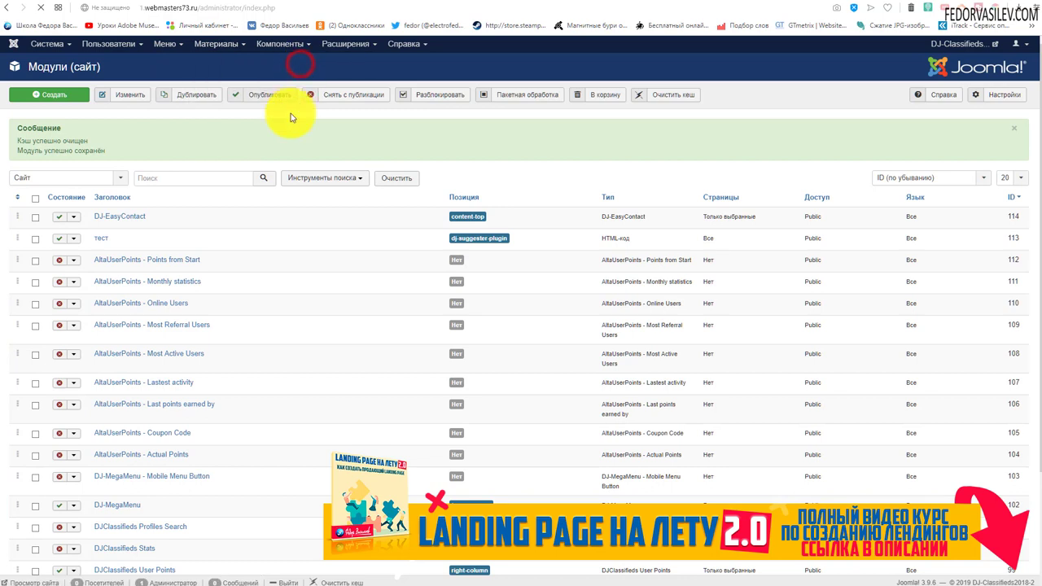
pyautogui.hotkey('ctrl', 'v')
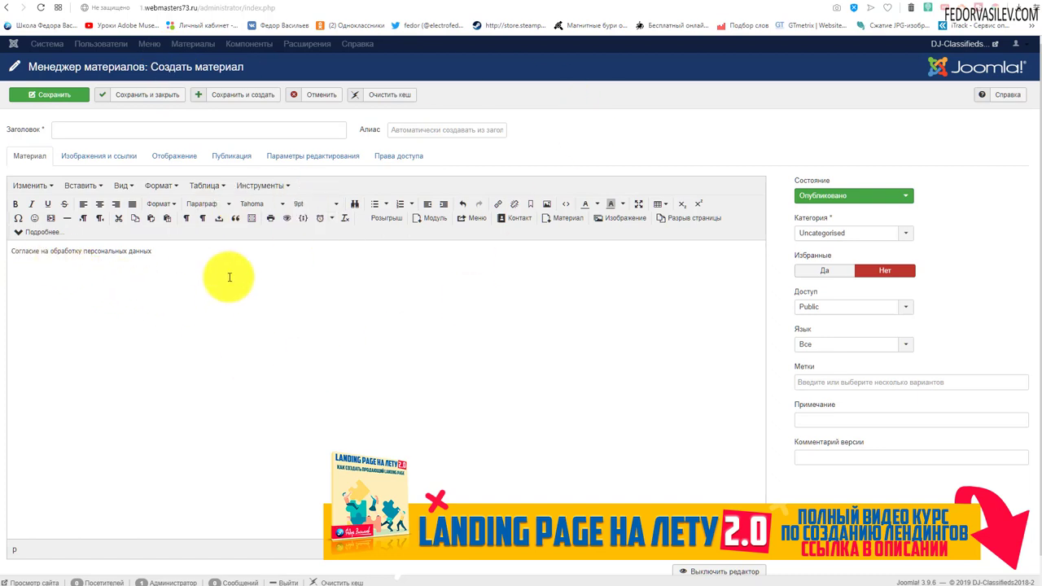
pyautogui.tripleClick(185, 260)
pyautogui.click(257, 301)
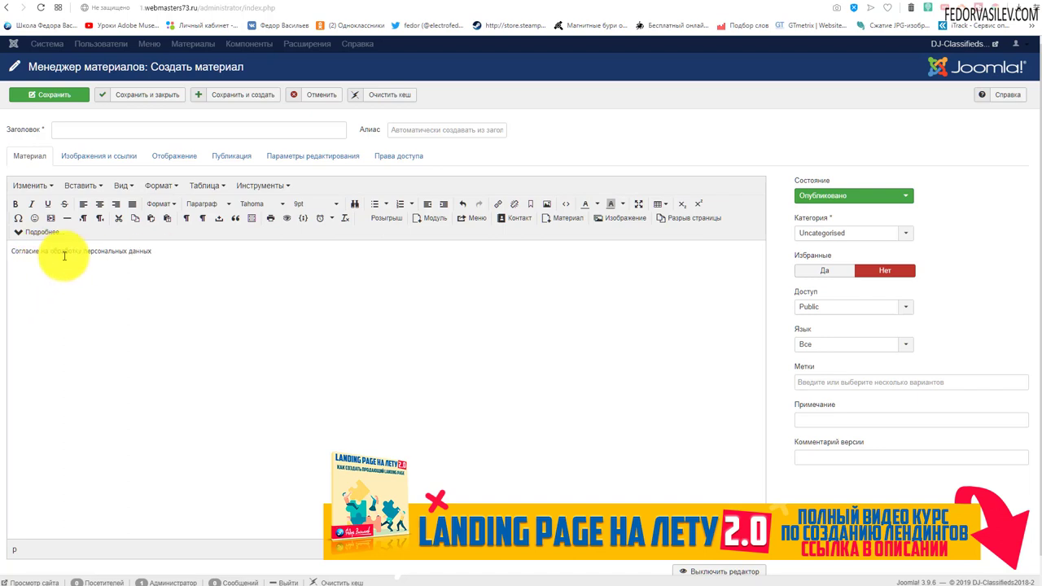
pyautogui.tripleClick(171, 251)
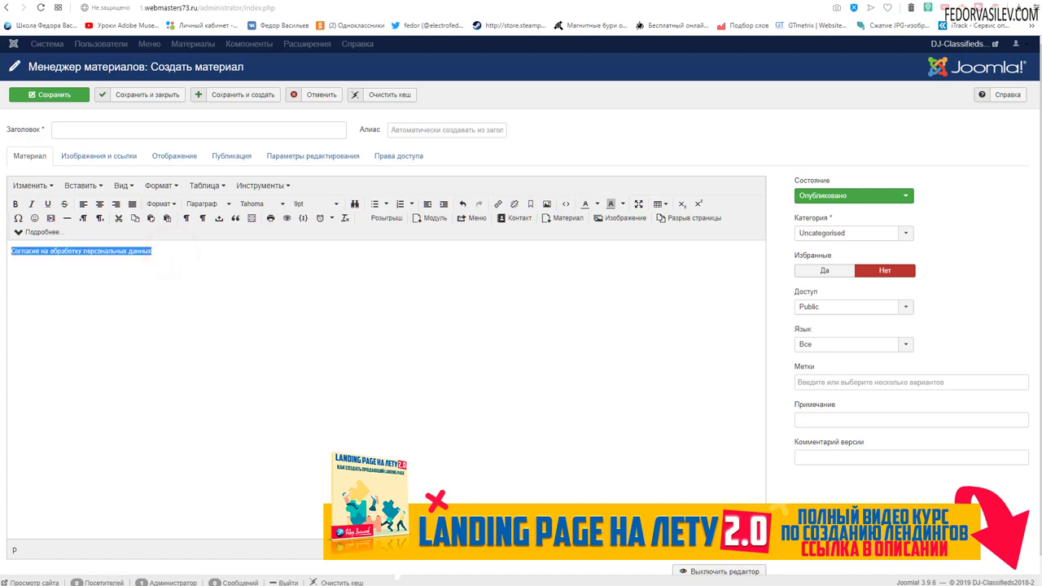
pyautogui.hotkey('alt', 'Tab')
pyautogui.moveTo(532, 218); pyautogui.dragTo(302, 218)
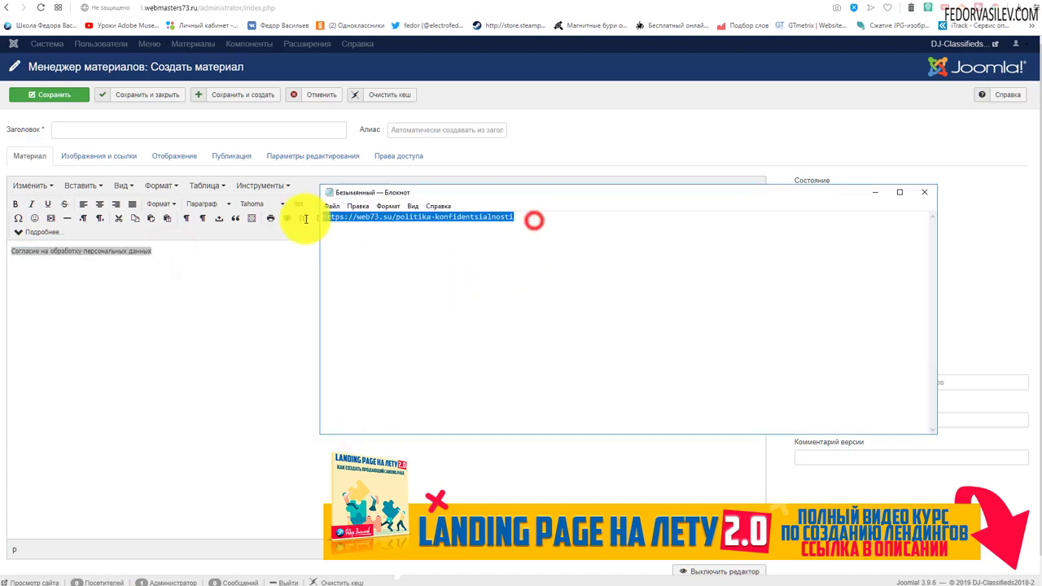
pyautogui.rightClick(348, 218)
pyautogui.click(381, 254)
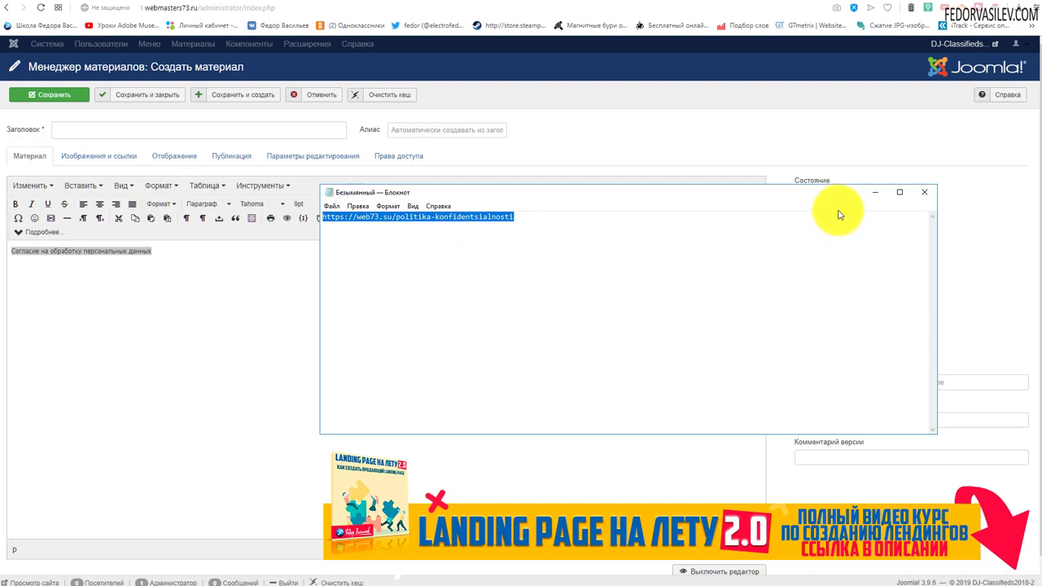
pyautogui.click(873, 192)
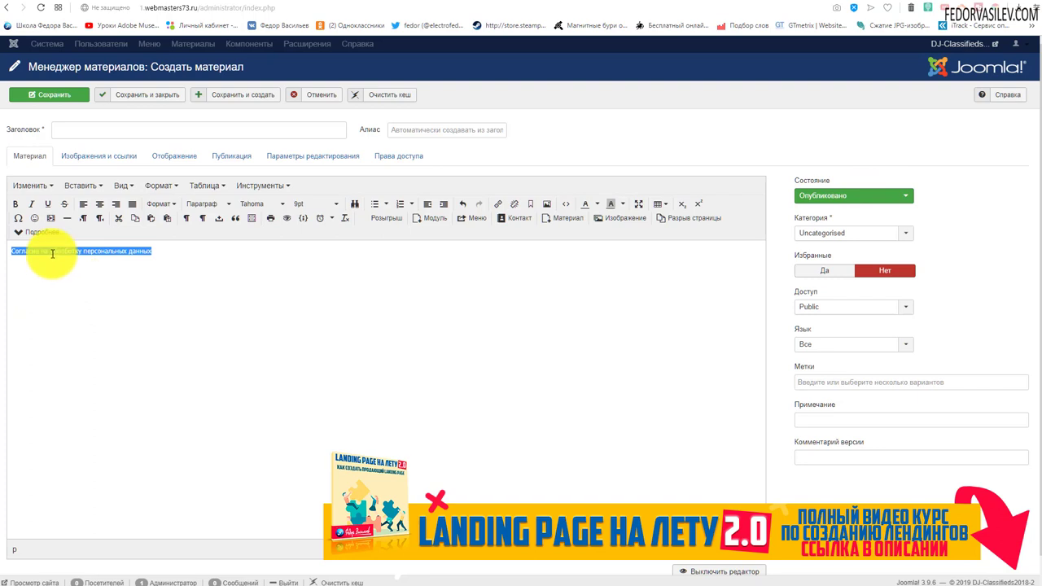
pyautogui.click(505, 210)
pyautogui.rightClick(492, 270)
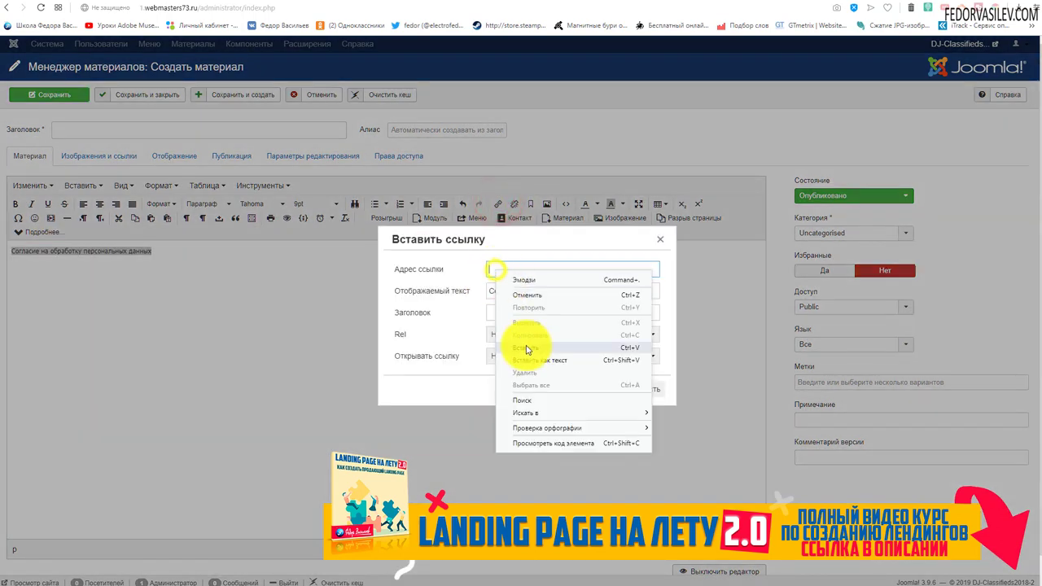
pyautogui.click(507, 399)
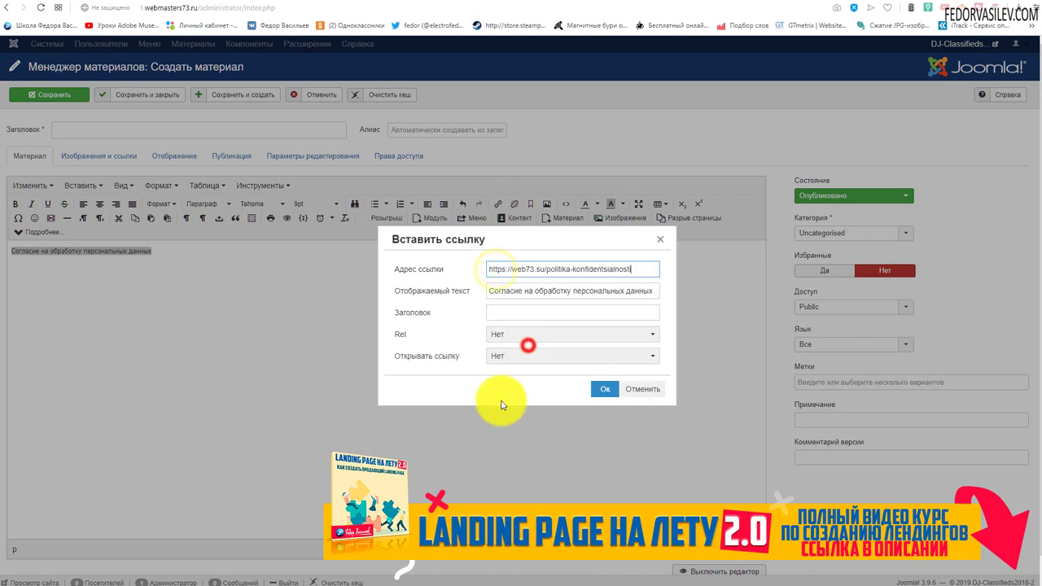
pyautogui.click(492, 334)
pyautogui.click(495, 352)
pyautogui.click(496, 355)
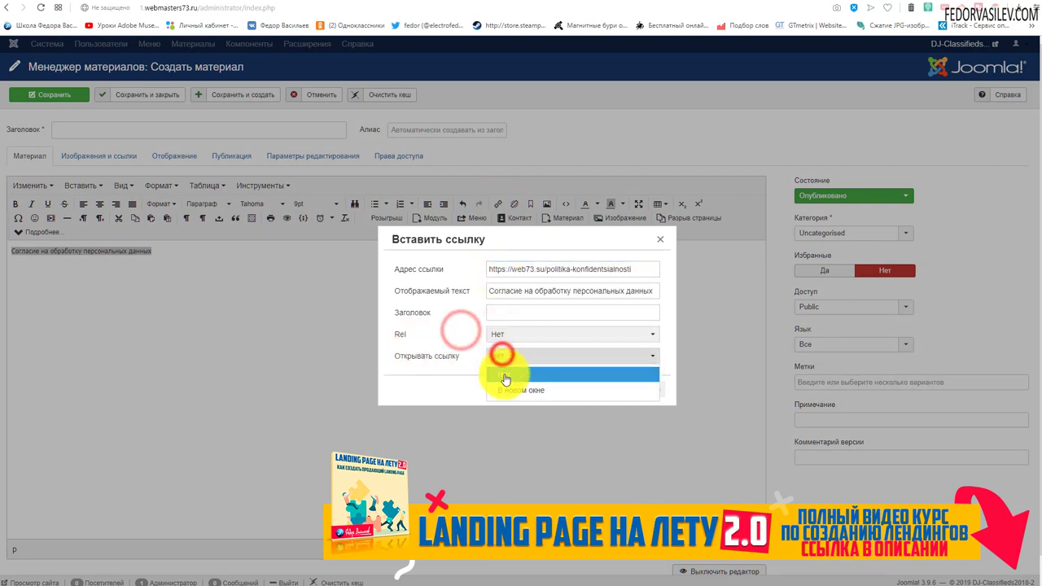
pyautogui.click(498, 372)
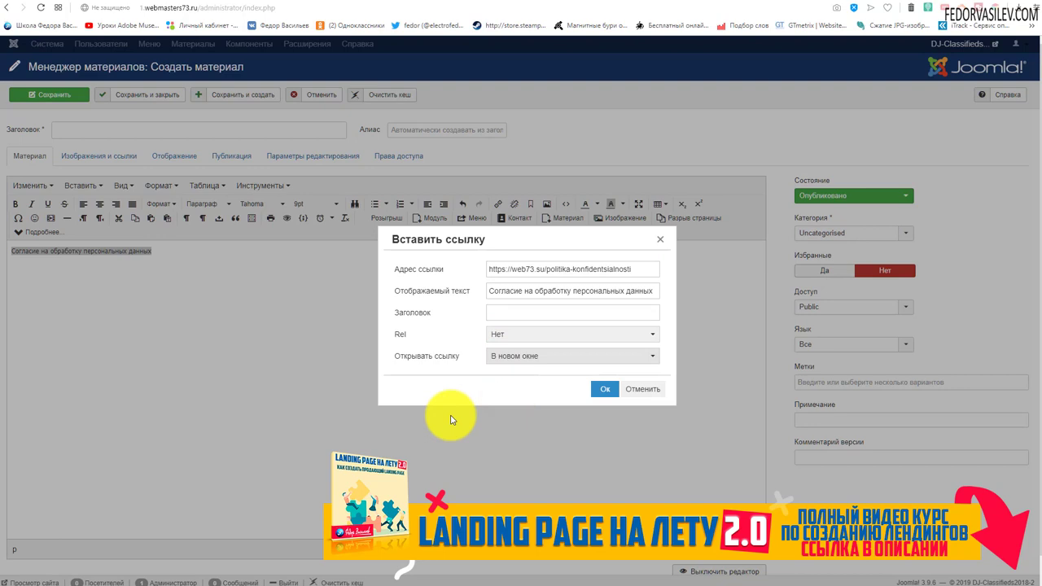
pyautogui.click(605, 388)
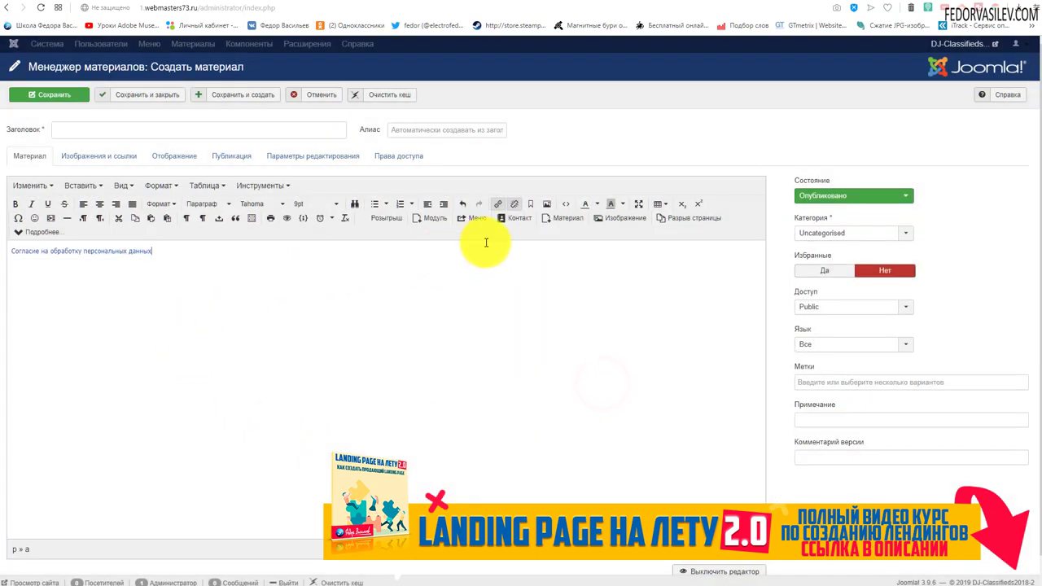
# Copy the consent link's HTML from the article's source code and cancel the new article without saving.
pyautogui.click(564, 210)
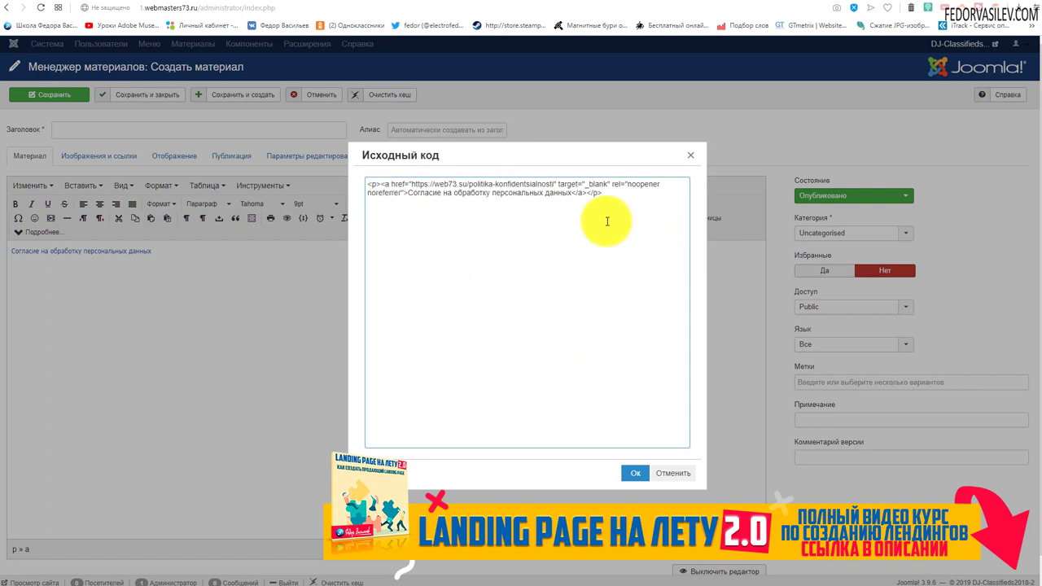
pyautogui.moveTo(615, 197); pyautogui.dragTo(259, 169)
pyautogui.rightClick(420, 182)
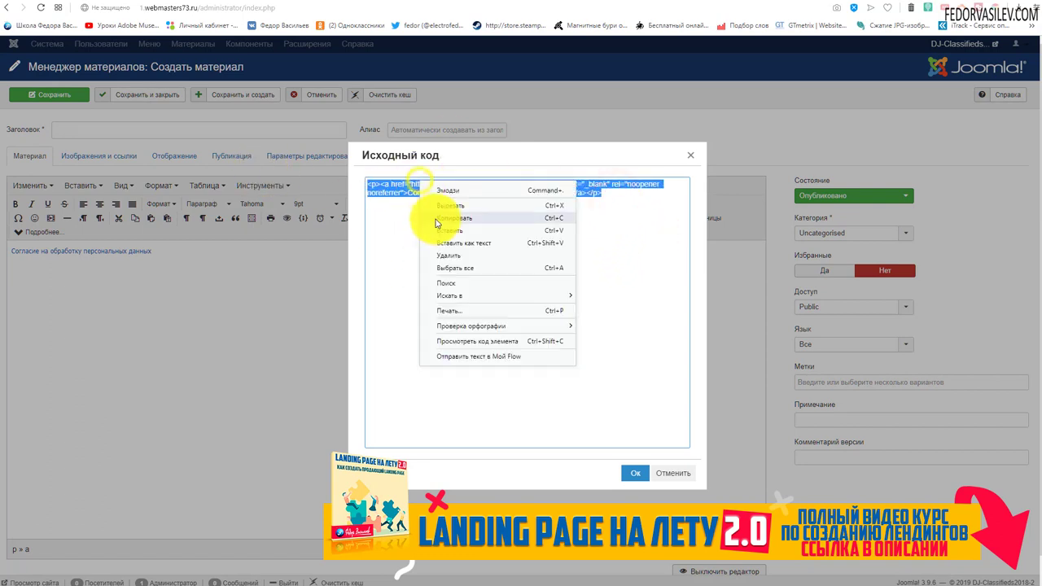
pyautogui.click(438, 217)
pyautogui.click(690, 157)
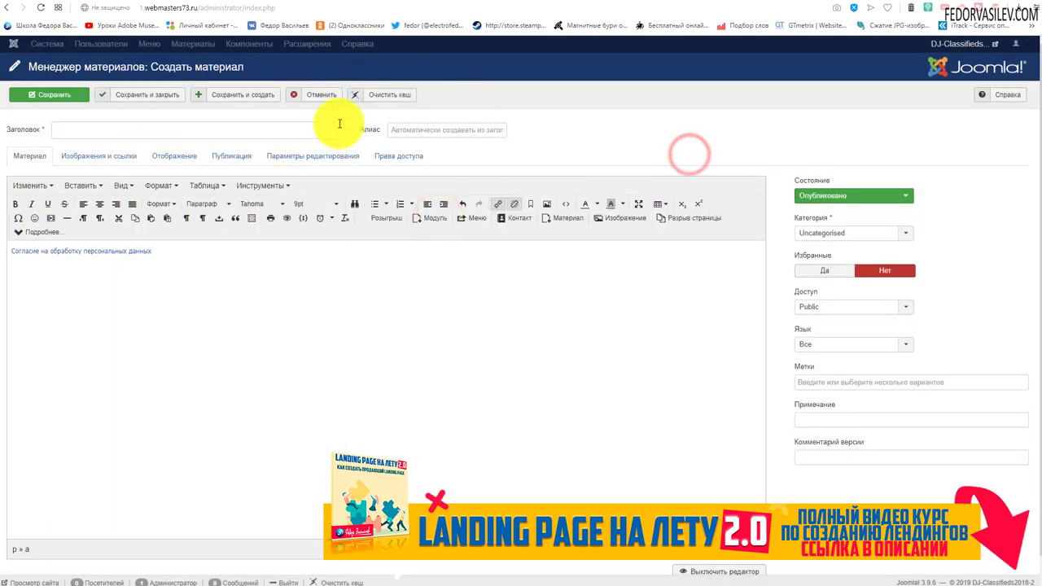
pyautogui.click(332, 96)
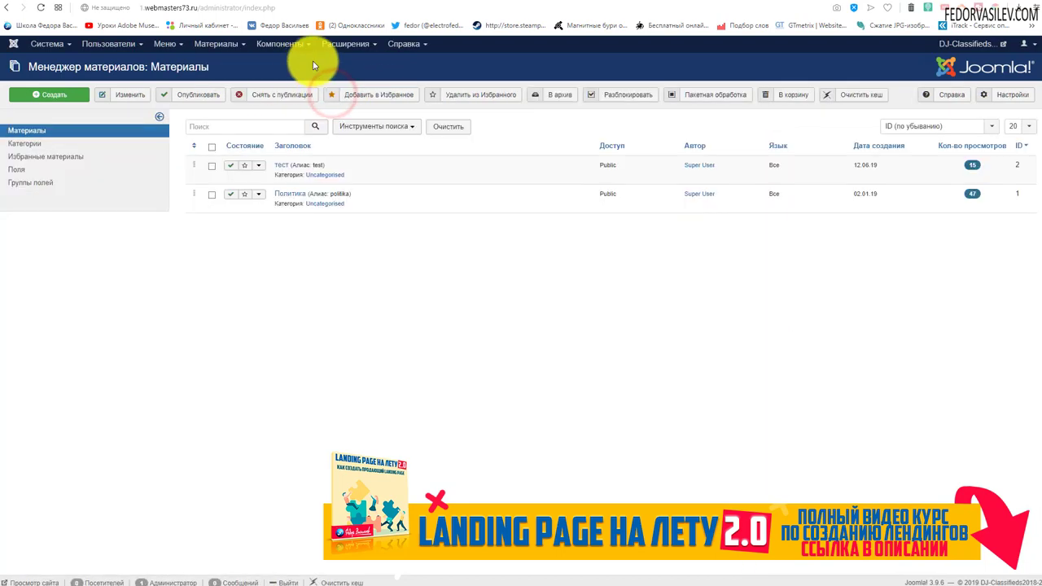
# Open the DJ-EasyContact module from the site modules list and require the first consent (Да) for sending the form.
pyautogui.click(346, 43)
pyautogui.click(356, 88)
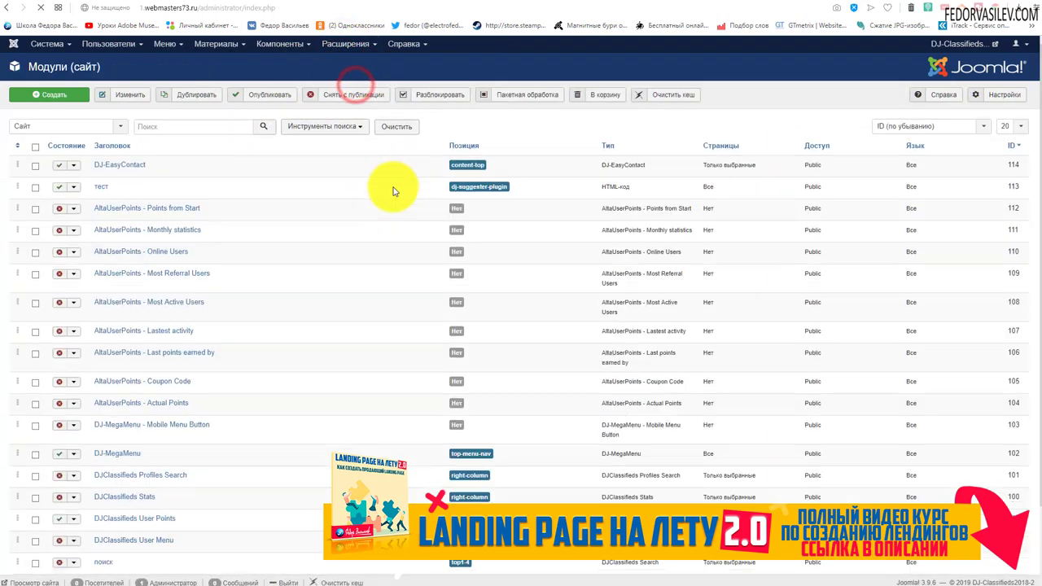
pyautogui.click(113, 165)
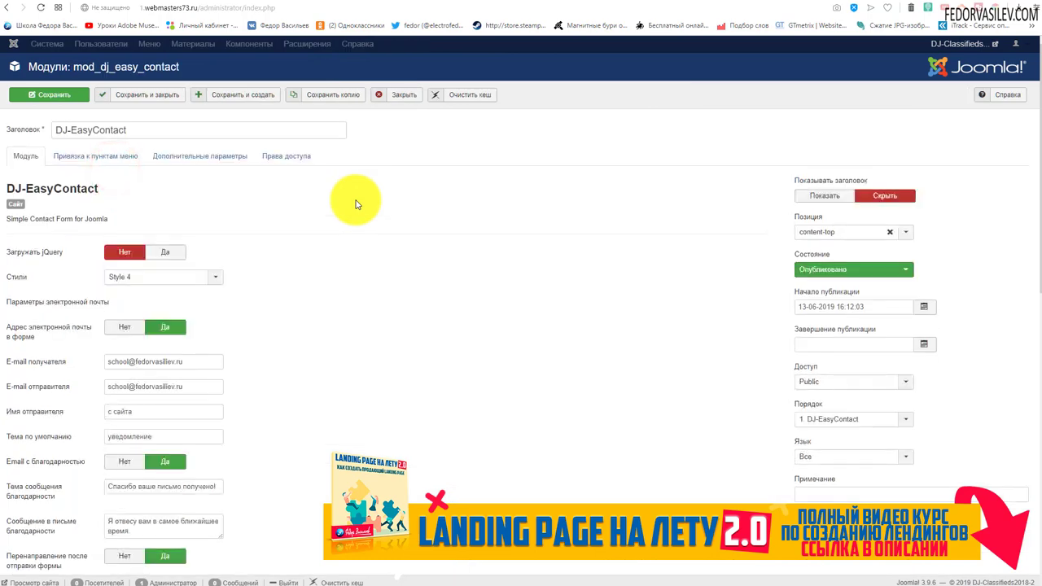
pyautogui.scroll(-7, 353, 204)
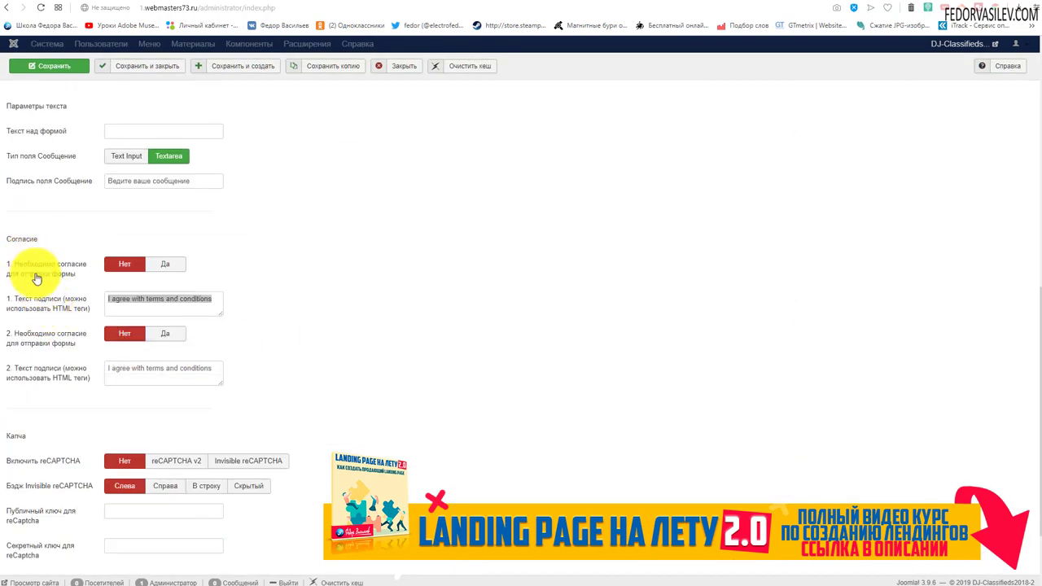
pyautogui.click(160, 266)
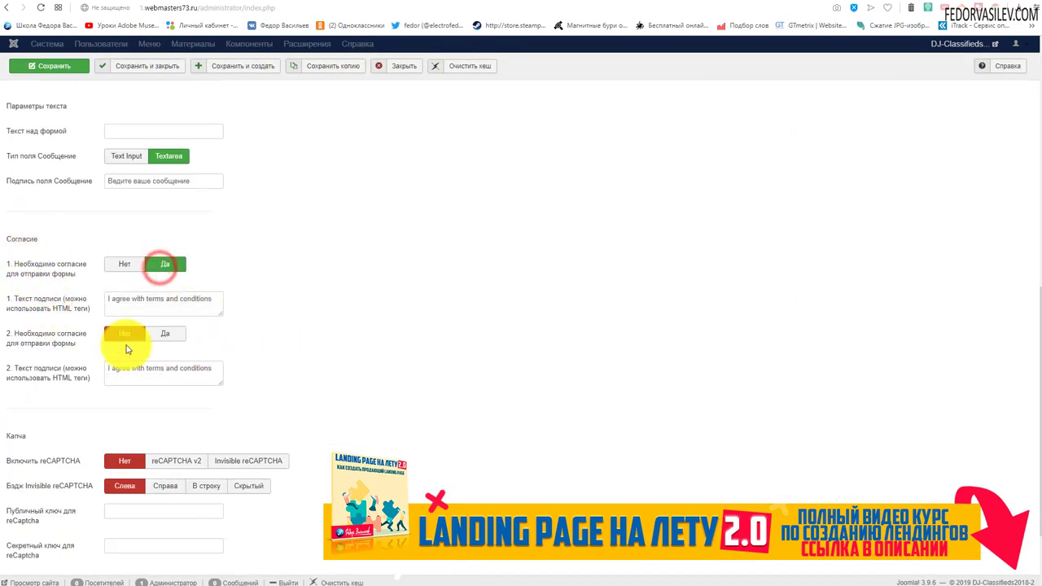
pyautogui.moveTo(85, 279)
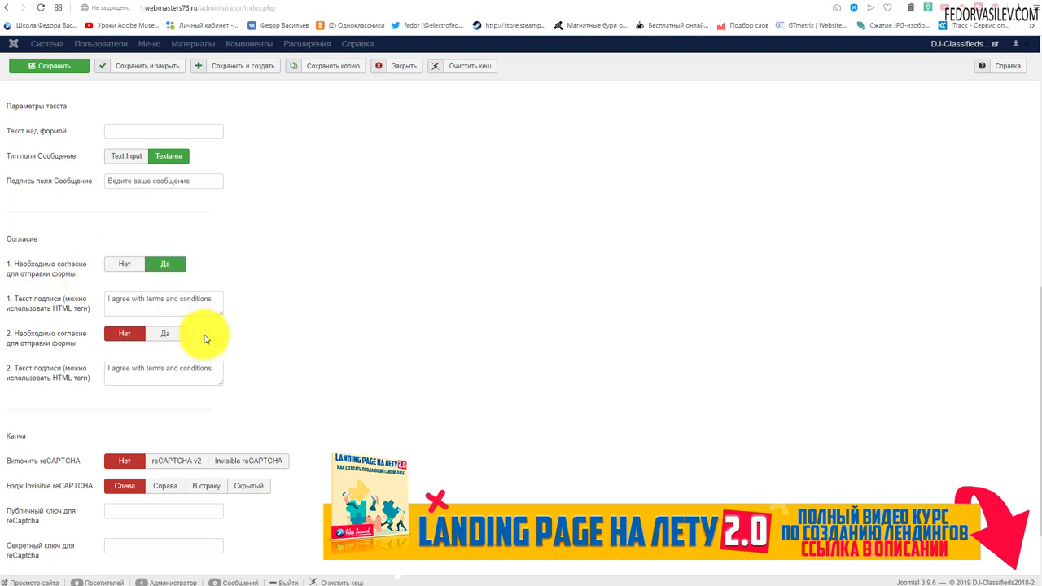
# Enlarge the first consent's caption field, replace its text with the copied HTML policy link, and save the module.
pyautogui.moveTo(220, 314); pyautogui.dragTo(334, 386)
pyautogui.moveTo(260, 311); pyautogui.dragTo(57, 294)
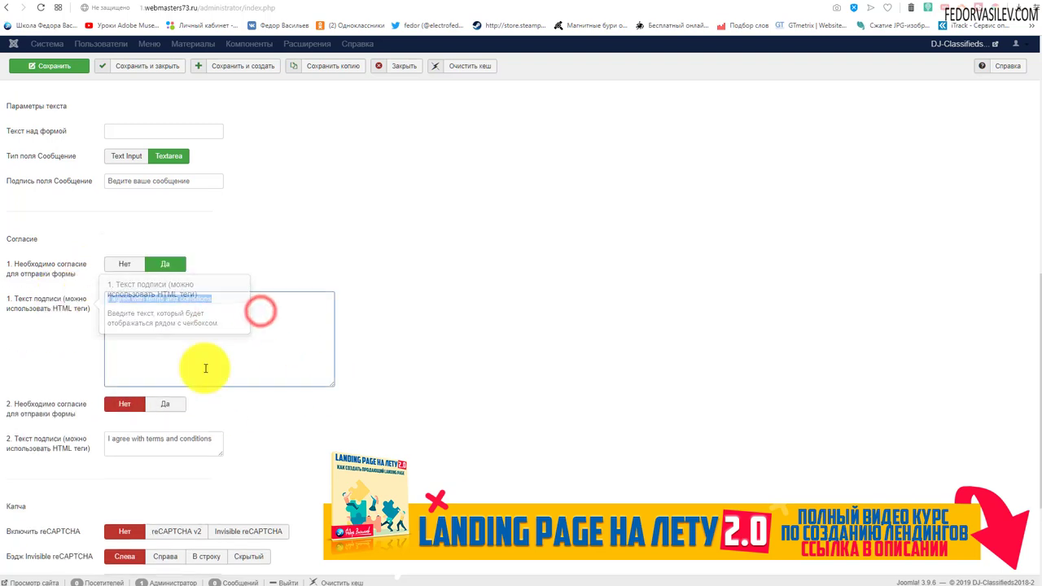
pyautogui.press('BackSpace')
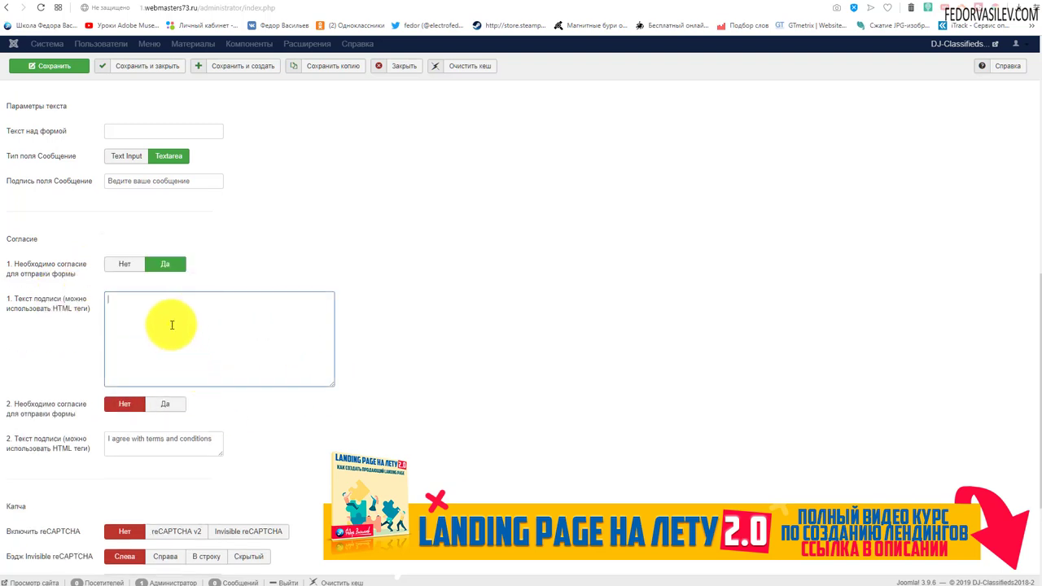
pyautogui.rightClick(184, 324)
pyautogui.click(204, 409)
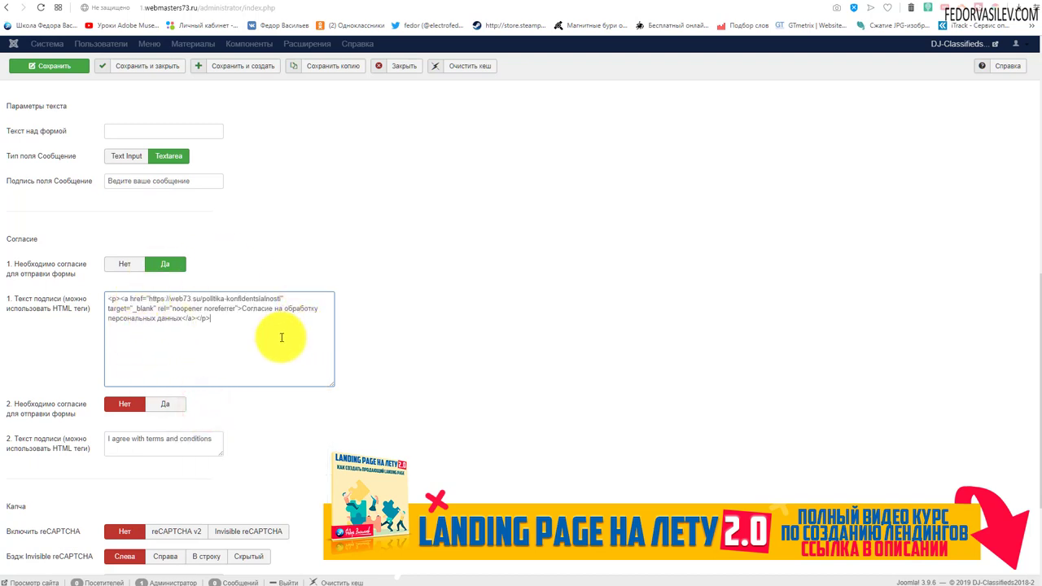
pyautogui.click(59, 69)
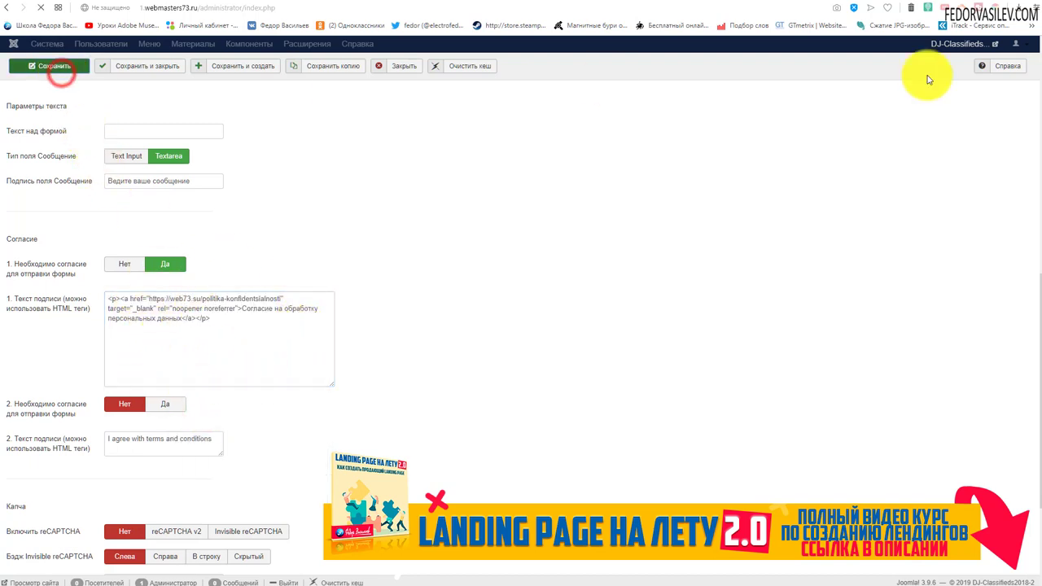
# Reload the site's page and try to send the contact form with name 2333, an e-mail address and message 4444, leaving consent unticked.
pyautogui.hotkey('ctrl', 'Tab')
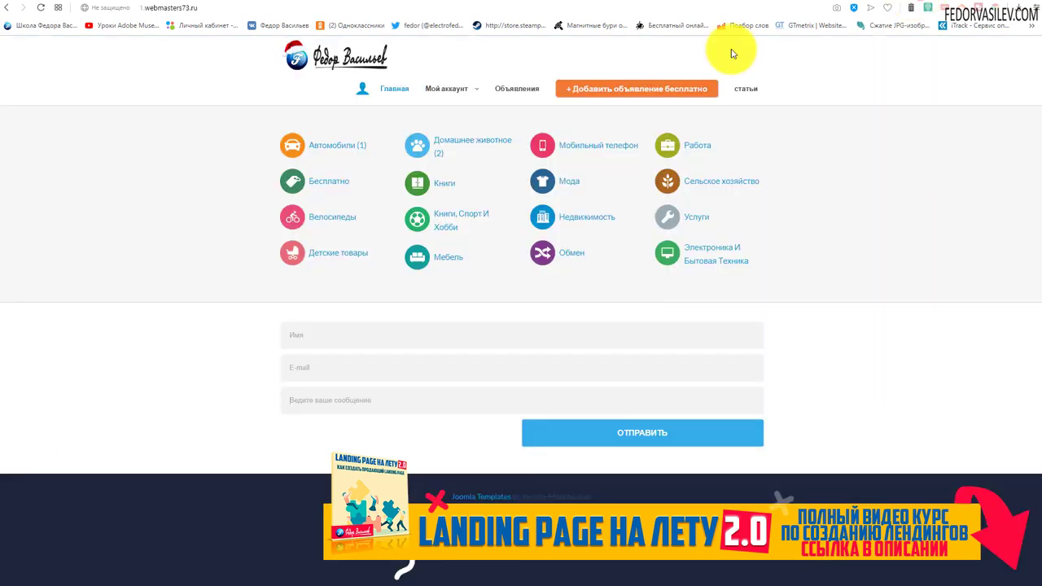
pyautogui.click(41, 9)
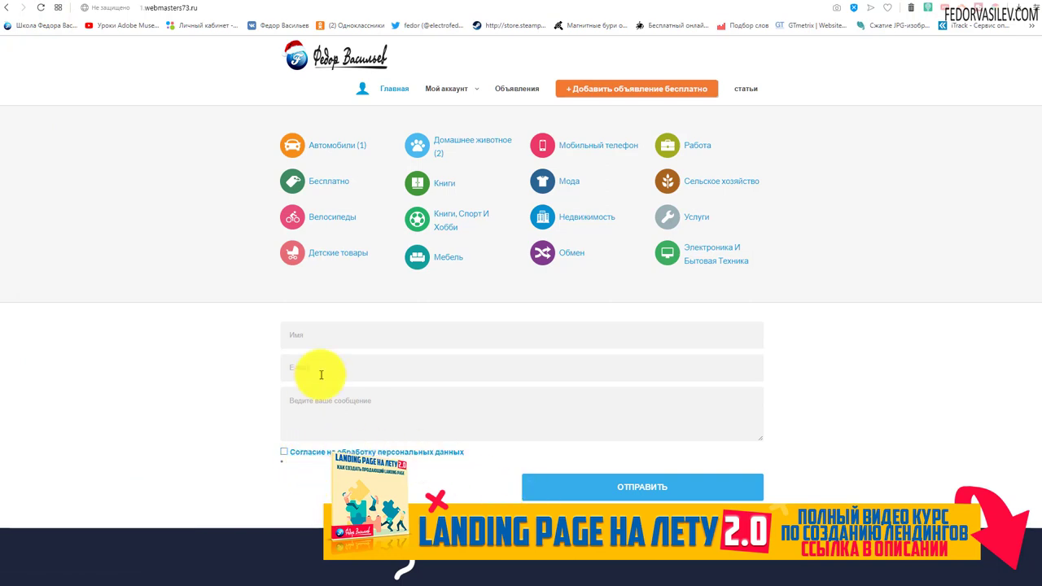
pyautogui.click(325, 336)
pyautogui.click(326, 337)
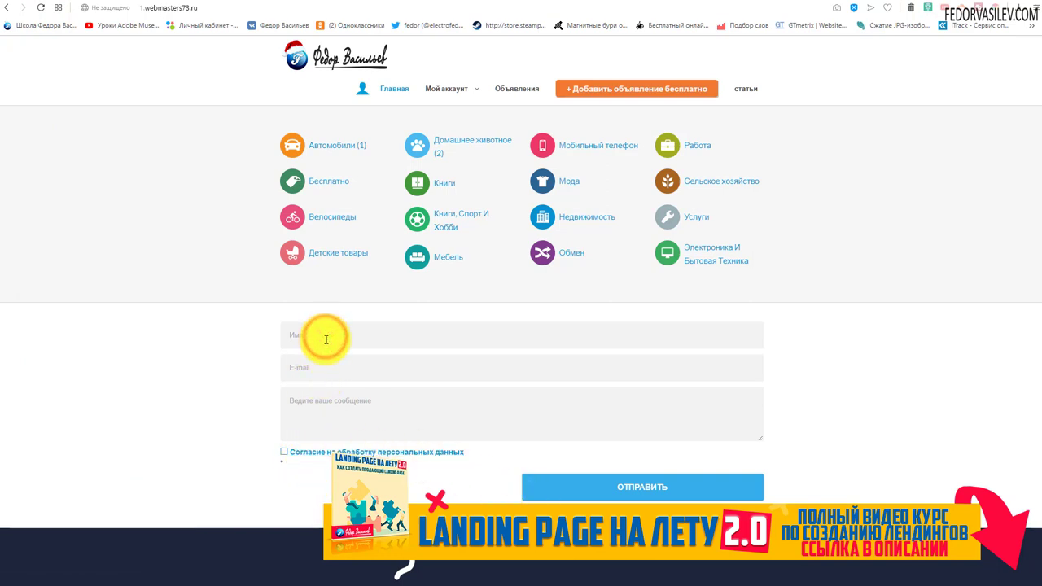
pyautogui.write('2333')
pyautogui.click(311, 368)
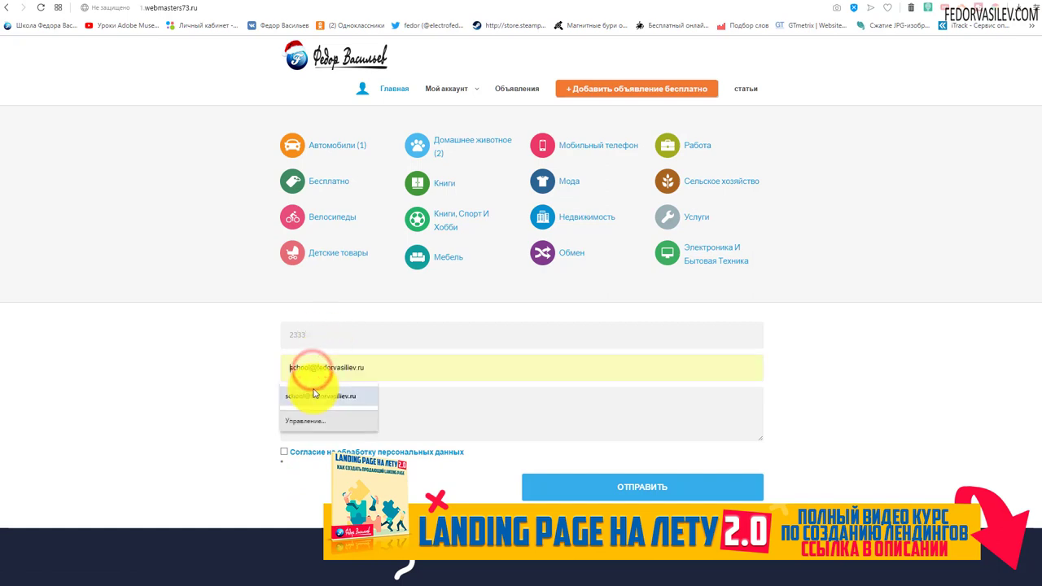
pyautogui.click(313, 389)
pyautogui.click(322, 429)
pyautogui.write('4444')
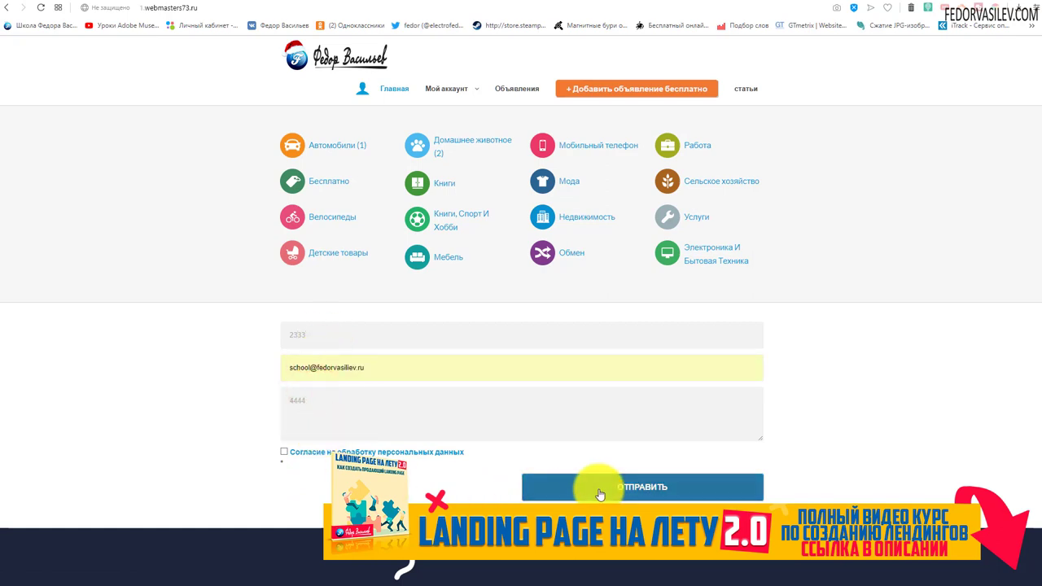
pyautogui.click(598, 488)
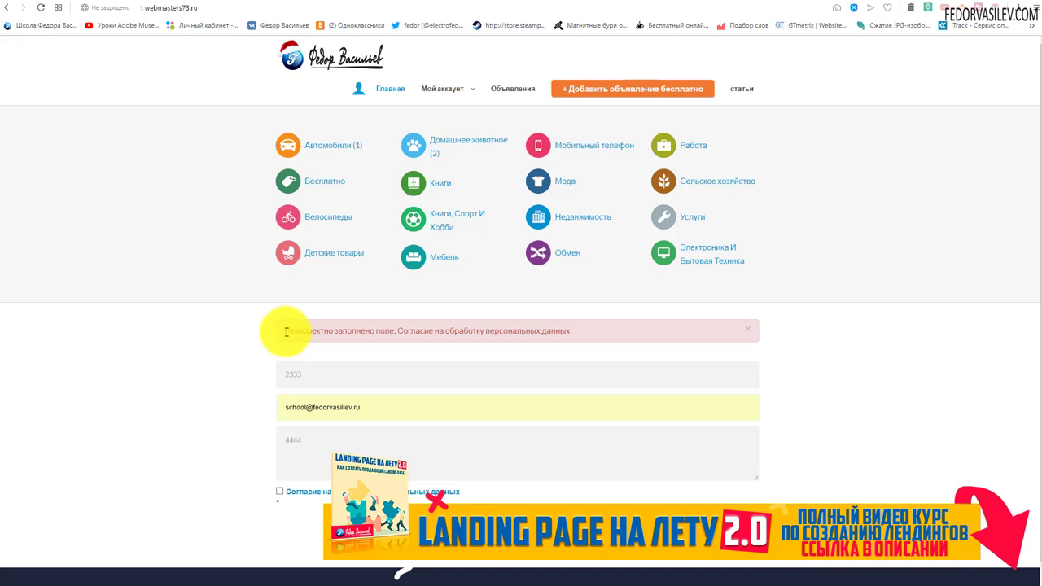
# Tick the form's consent checkbox, open its linked privacy policy page, look through it and close it.
pyautogui.scroll(-1, 455, 366)
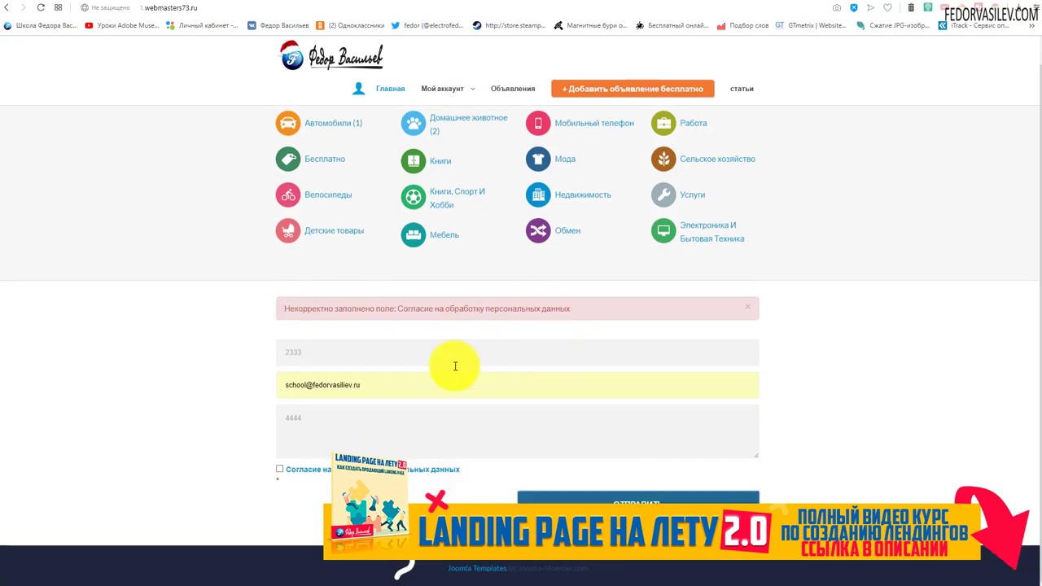
pyautogui.click(279, 471)
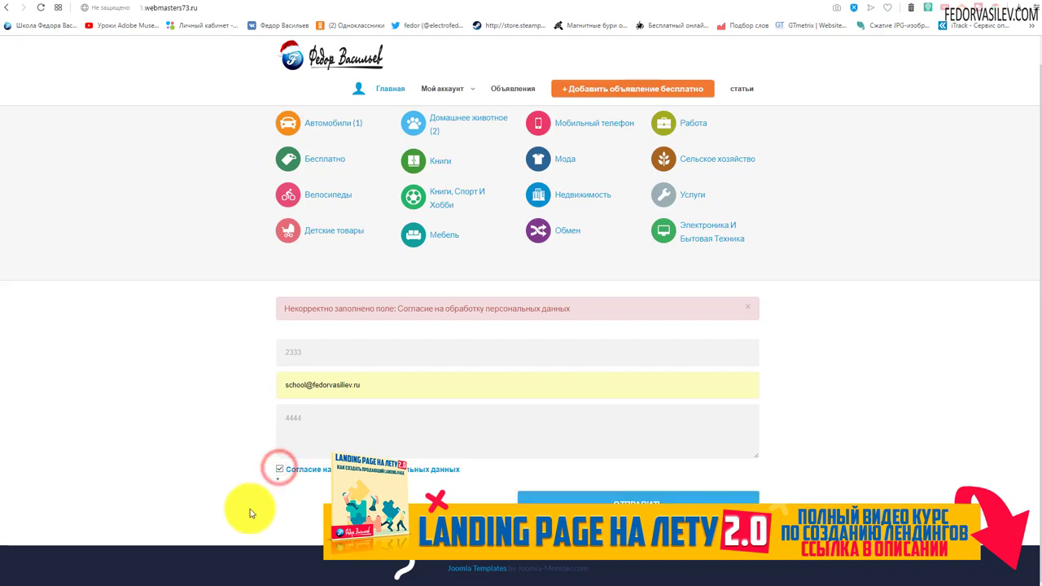
pyautogui.click(317, 471)
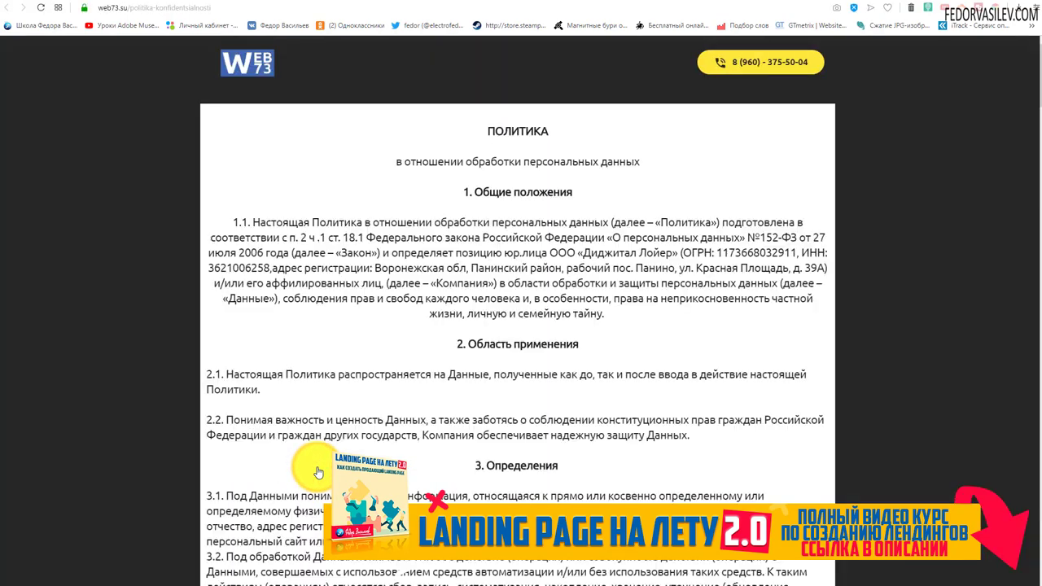
pyautogui.scroll(-6, 734, 208)
pyautogui.scroll(-8, 734, 208)
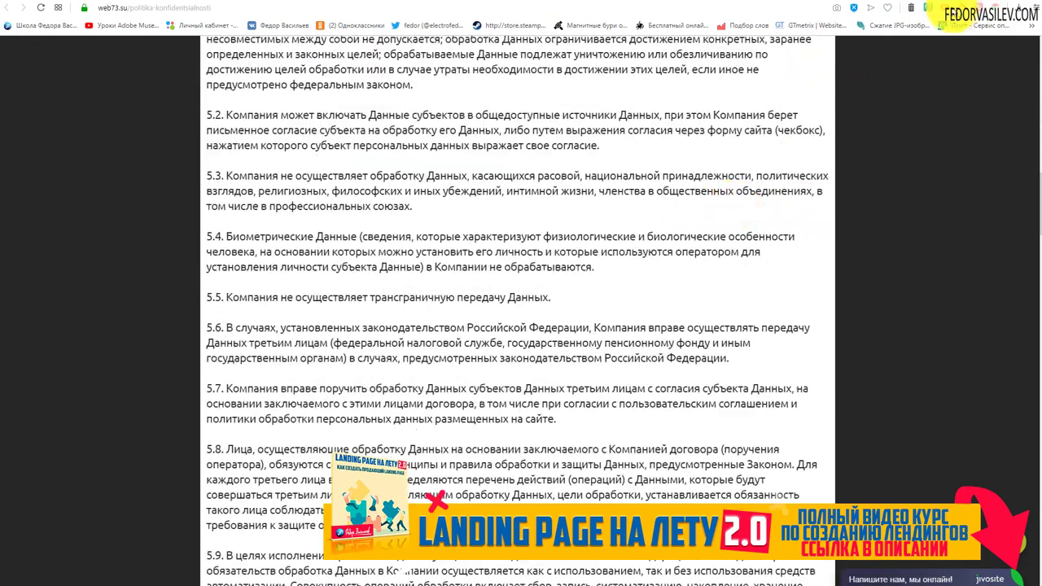
pyautogui.hotkey('ctrl', 'w')
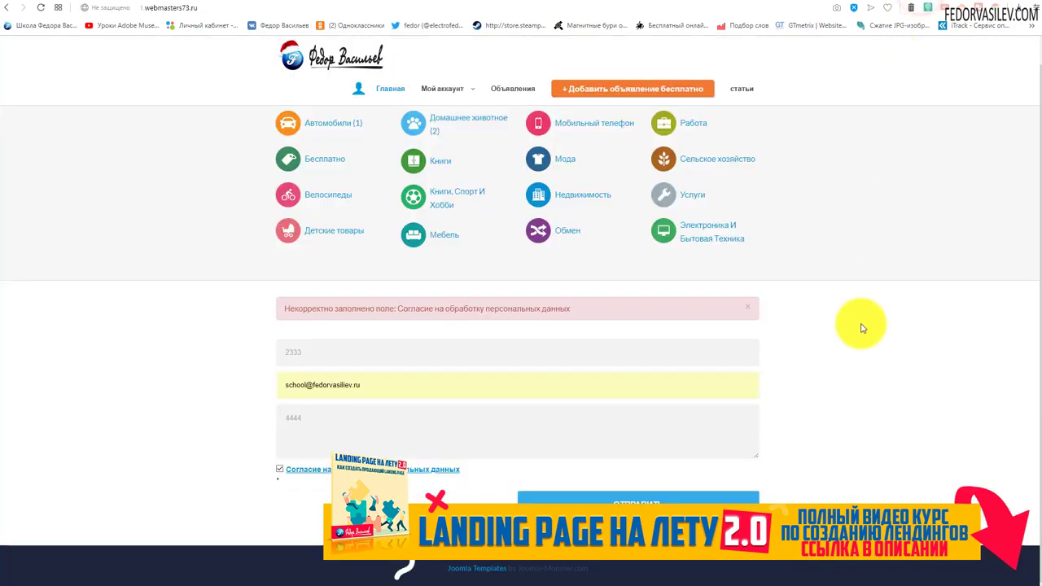
# Return to the module settings, require the second consent (Да) for sending the form, and save the module.
pyautogui.hotkey('ctrl', 'w')
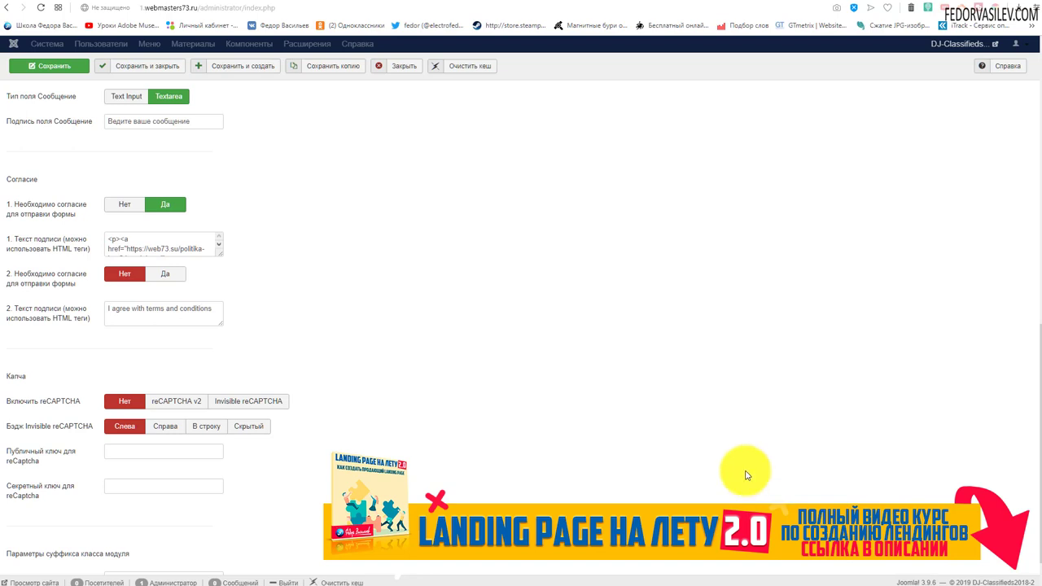
pyautogui.click(169, 274)
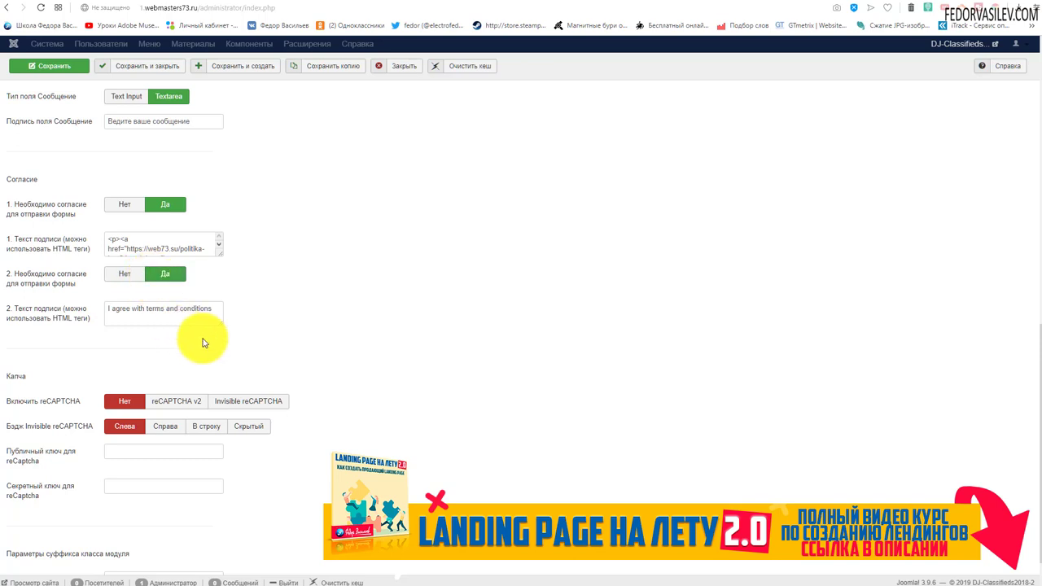
pyautogui.moveTo(214, 308); pyautogui.dragTo(95, 311)
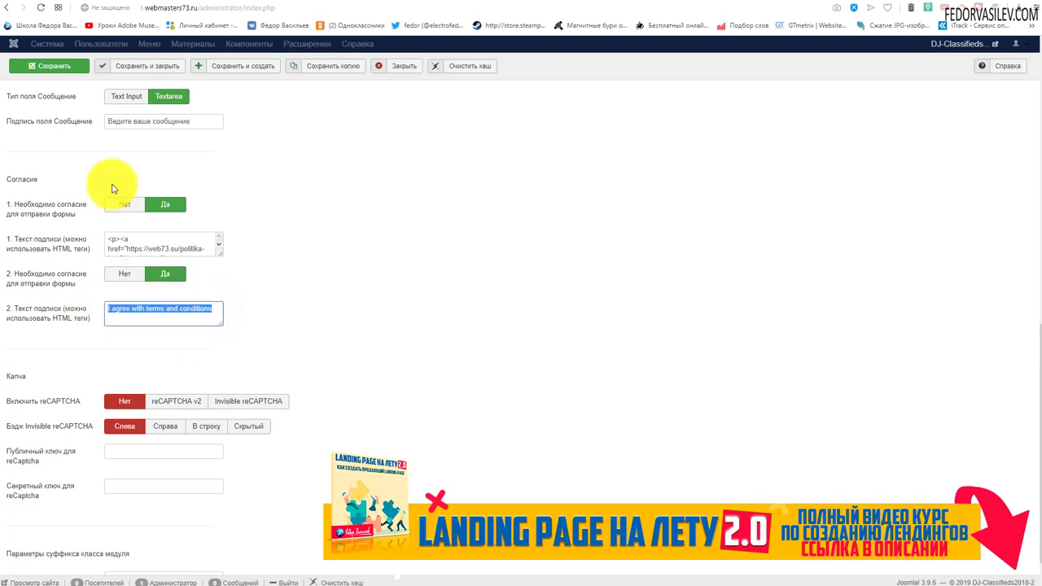
pyautogui.click(59, 65)
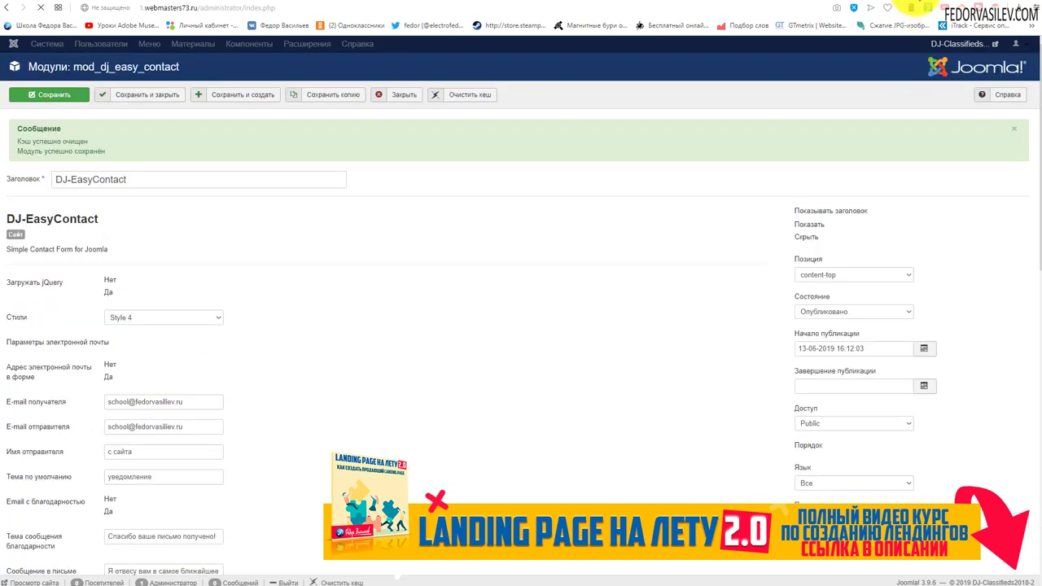
# Reload the site's page, tick both consent checkboxes in the contact form and try to send it.
pyautogui.click(37, 24)
pyautogui.click(39, 8)
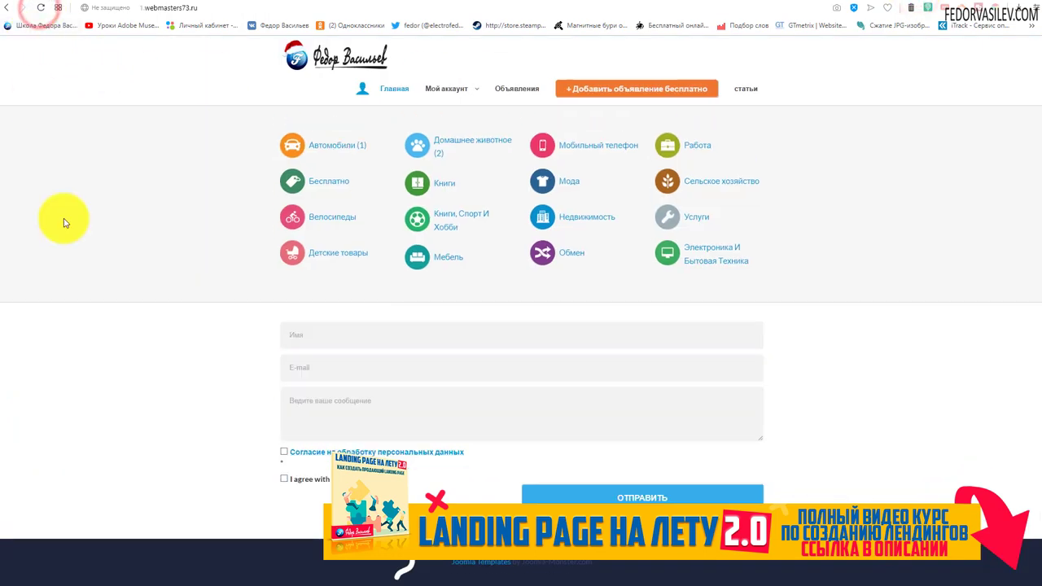
pyautogui.click(284, 478)
pyautogui.click(284, 452)
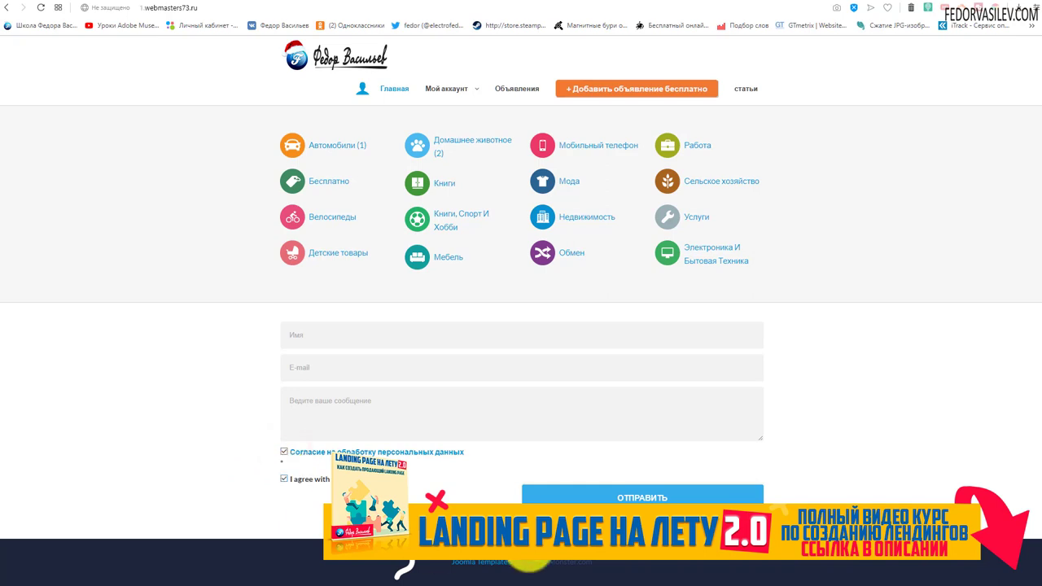
pyautogui.click(605, 496)
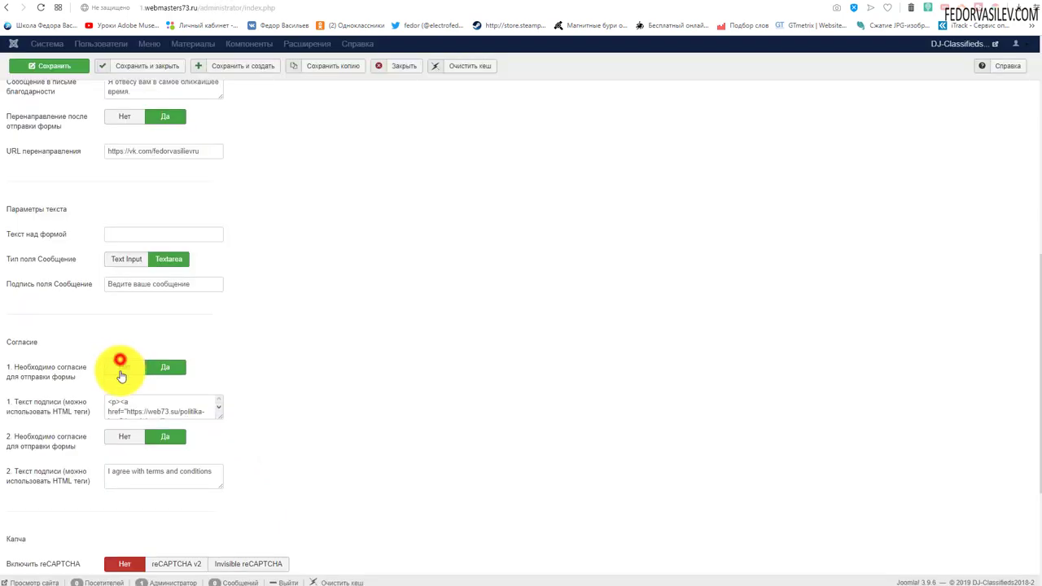
# Set both consent requirements in the module's Согласие parameters to Нет.
pyautogui.click(122, 372)
pyautogui.click(121, 436)
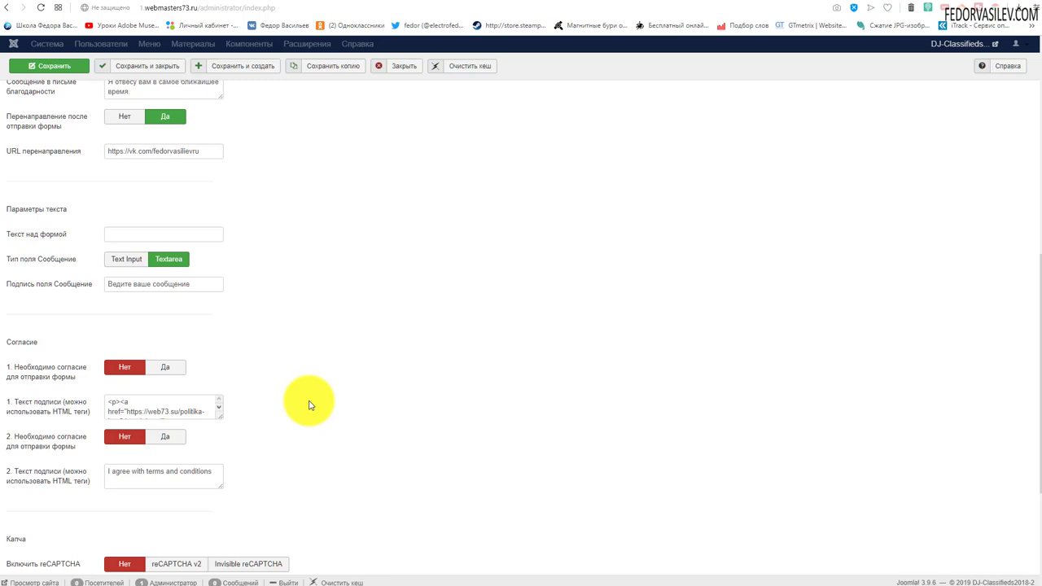
pyautogui.scroll(1, 310, 404)
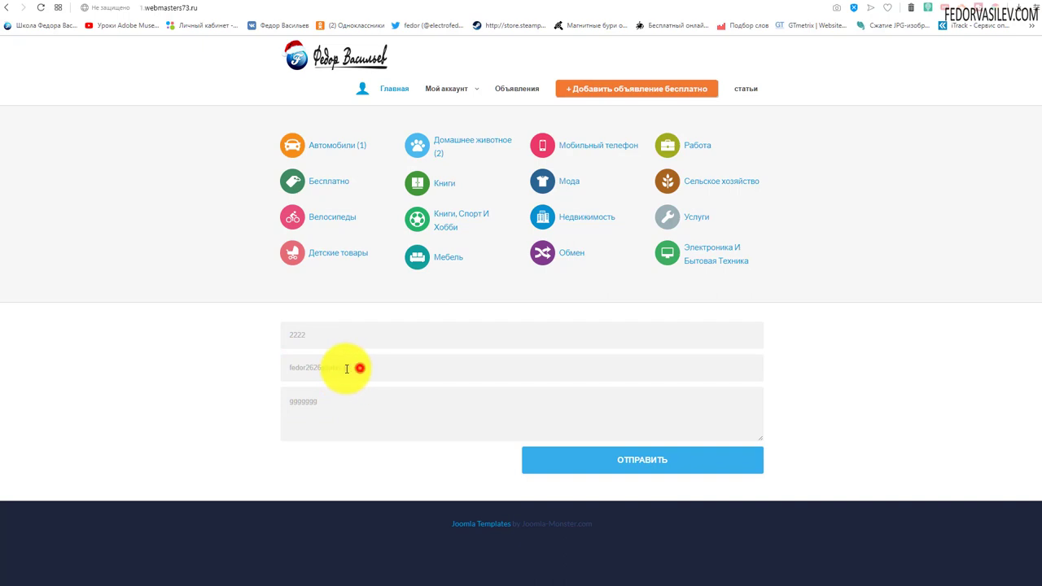
# Check the e-mail address entered in the site's contact form, send the form and dismiss the confirmation dialog.
pyautogui.moveTo(359, 367); pyautogui.dragTo(241, 374)
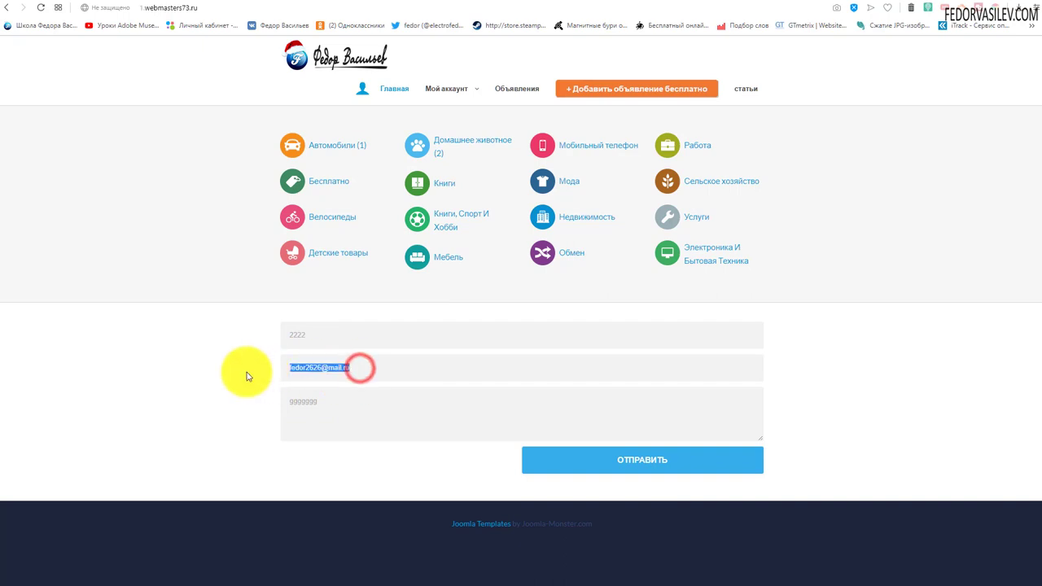
pyautogui.click(241, 363)
pyautogui.moveTo(360, 370); pyautogui.dragTo(207, 369)
pyautogui.click(216, 358)
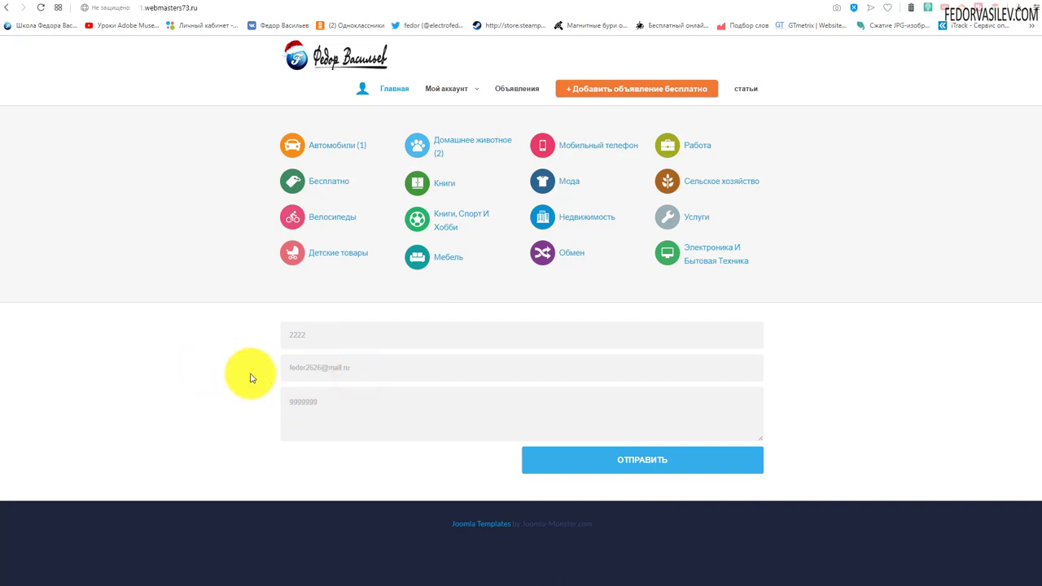
pyautogui.click(636, 465)
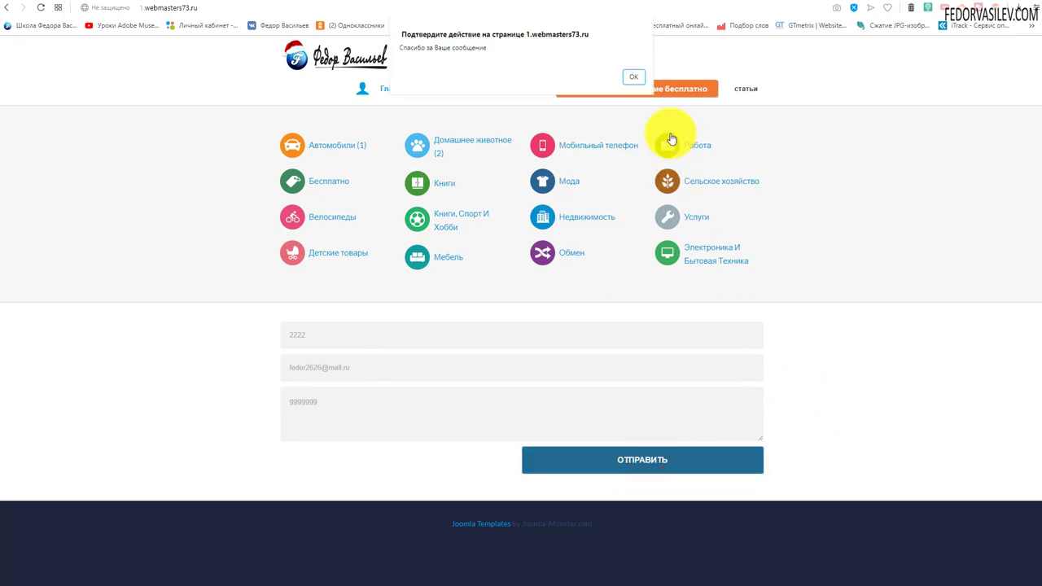
pyautogui.click(634, 77)
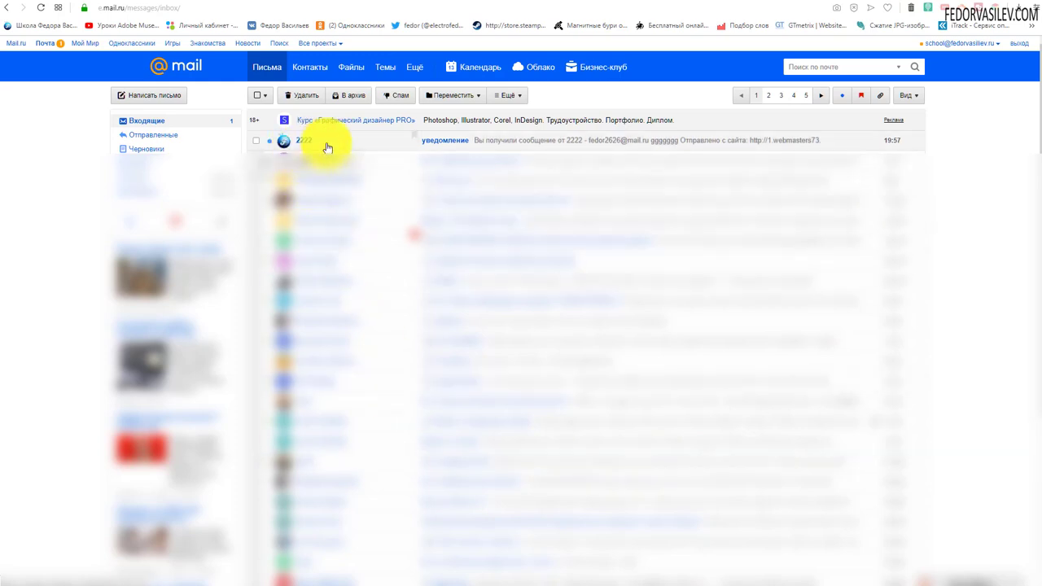
# Open the received "уведомление" message in the Mail.ru inbox and highlight the sender's e-mail address in its text.
pyautogui.click(430, 143)
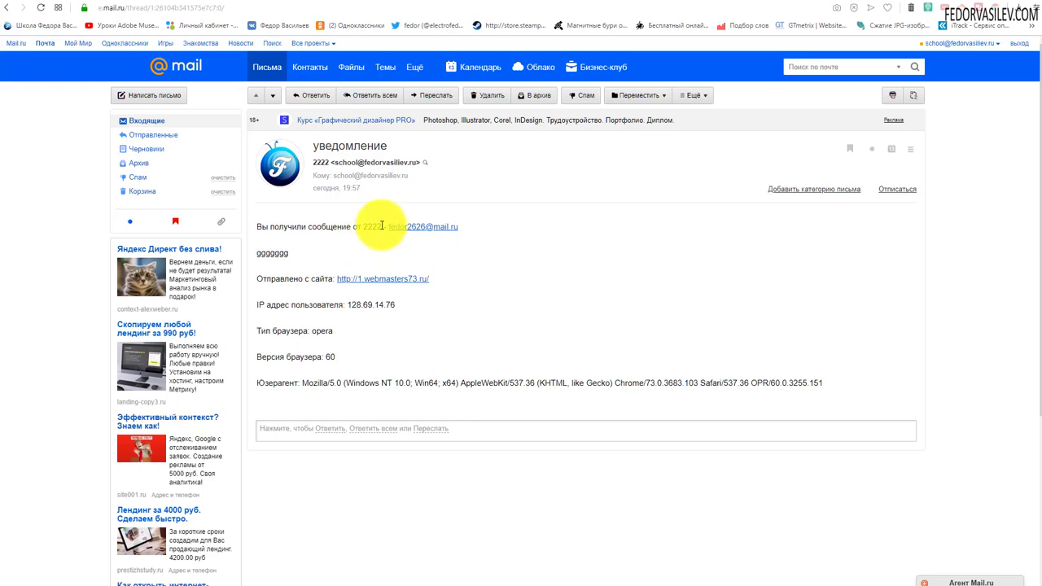
pyautogui.moveTo(460, 229); pyautogui.dragTo(386, 226)
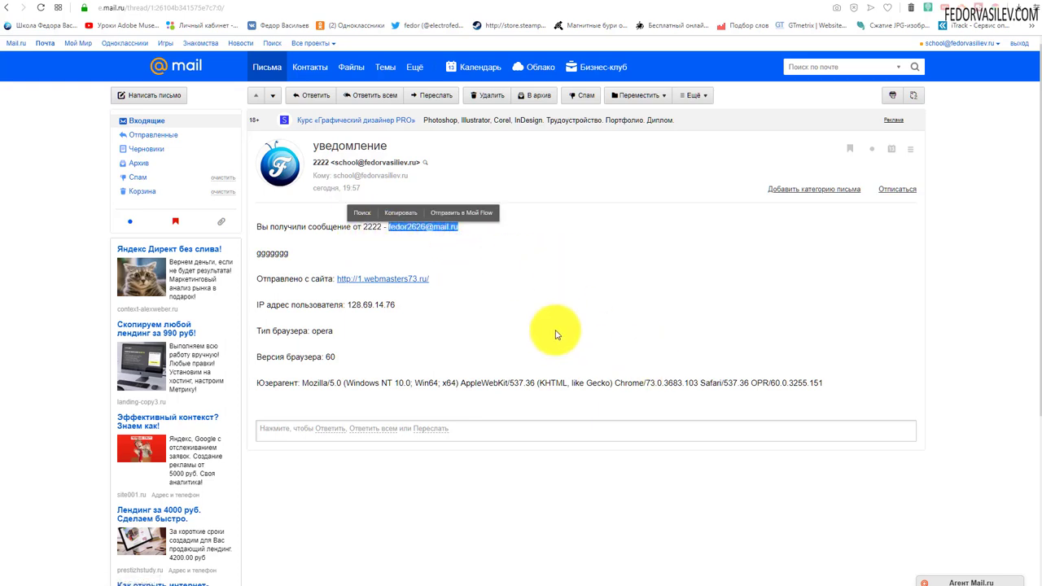
# Switch to the form sender's Mail.ru inbox and open the "Спасибо ваше письмо получено!" auto-reply.
pyautogui.click(454, 267)
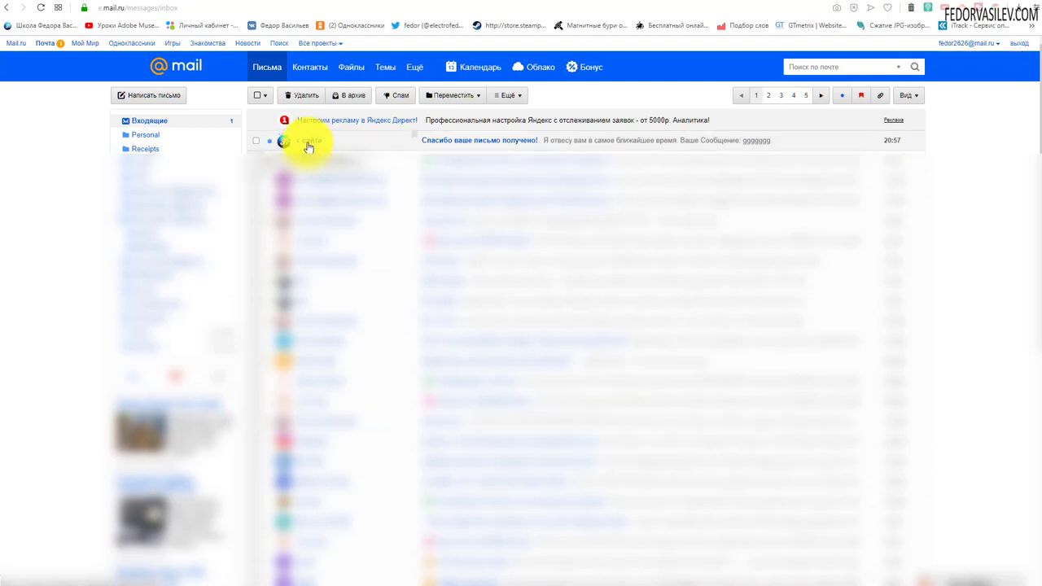
pyautogui.click(477, 145)
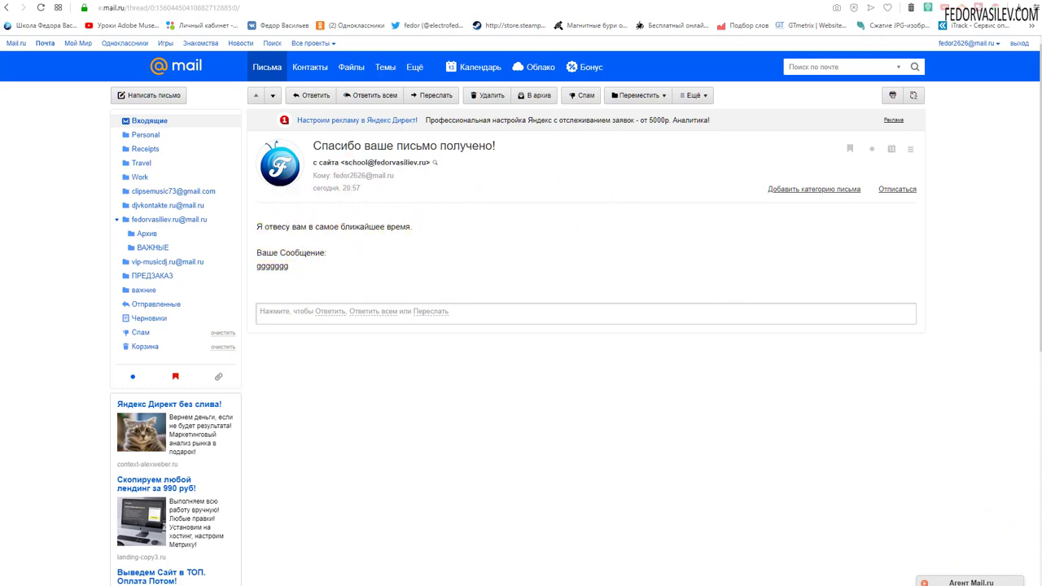
# Copy the label "Публичный ключ для reCaptcha" from the module's Капча parameters and search Google for it.
pyautogui.hotkey('ctrl', 'Tab')
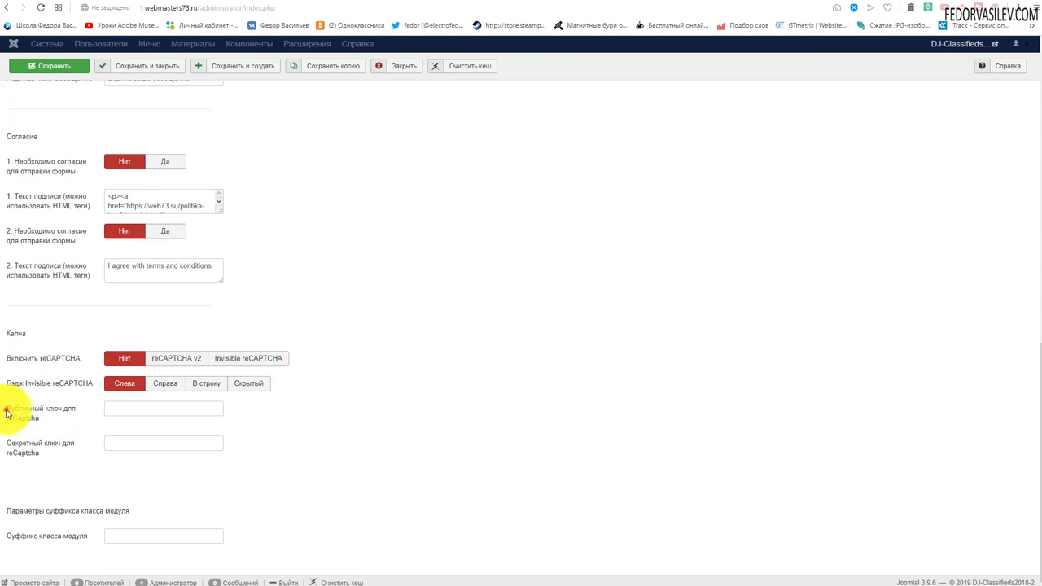
pyautogui.moveTo(8, 410); pyautogui.dragTo(43, 424)
pyautogui.hotkey('ctrl', 'c')
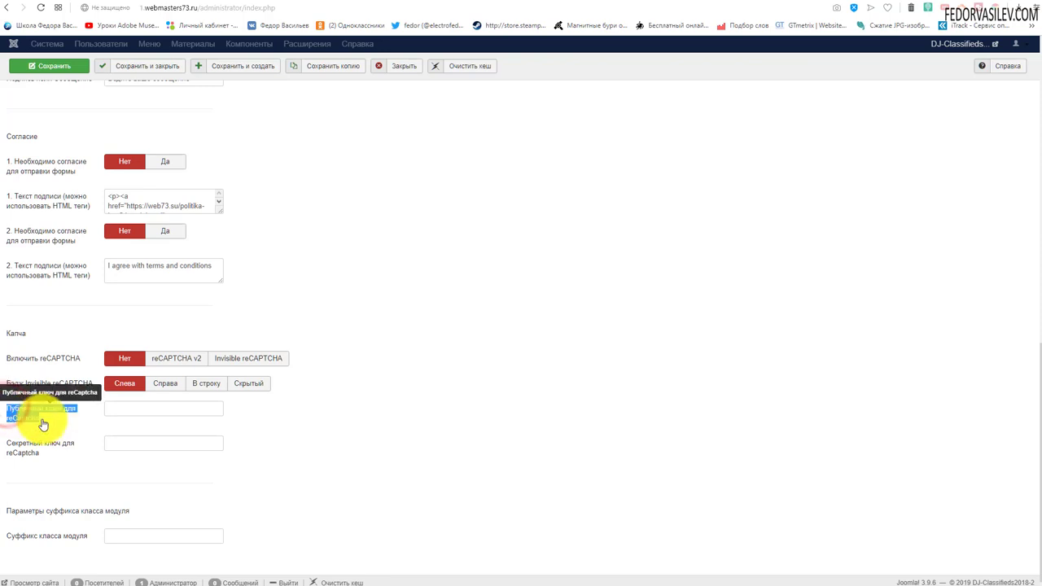
pyautogui.click(10, 396)
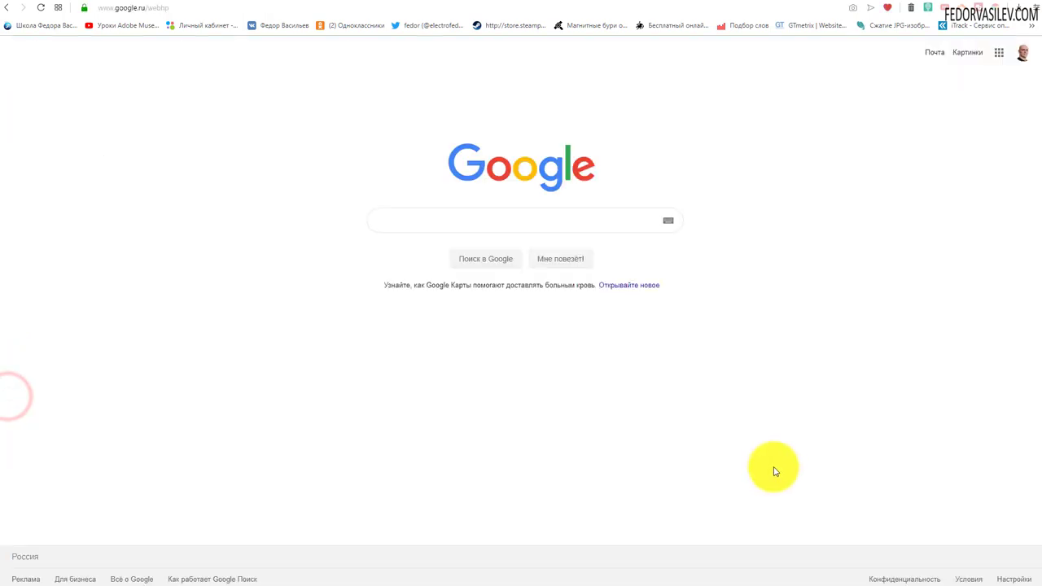
pyautogui.click(449, 222)
pyautogui.rightClick(449, 221)
pyautogui.click(455, 304)
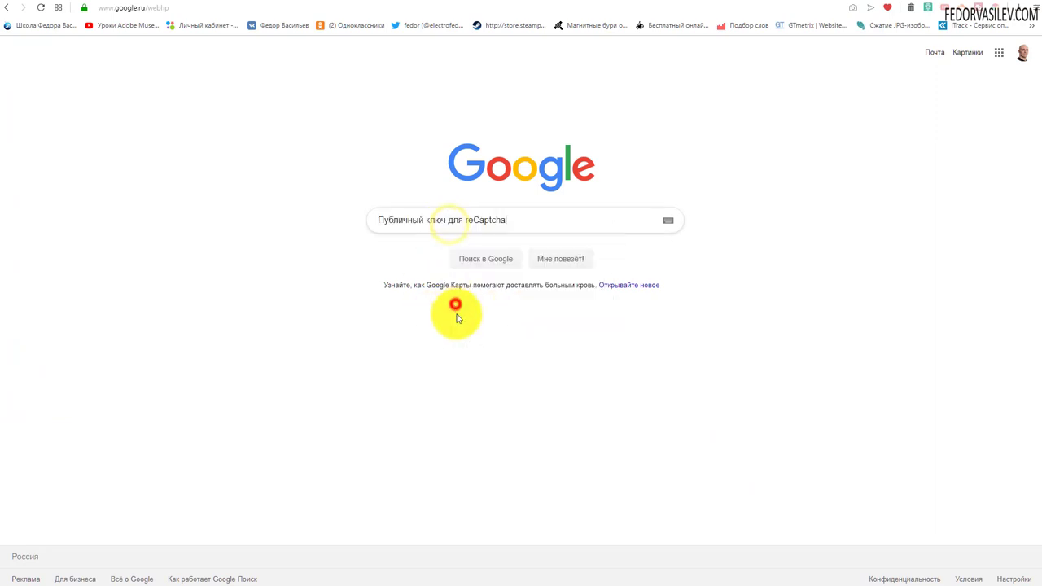
pyautogui.press('Return')
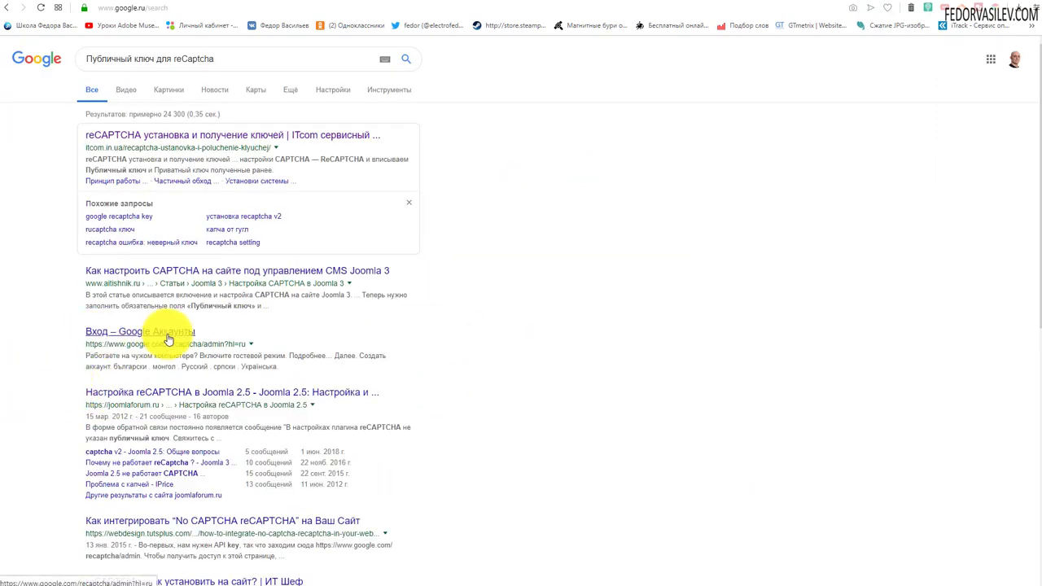
# Open the Google reCAPTCHA admin console from the search results and check which Google account is signed in.
pyautogui.click(166, 333)
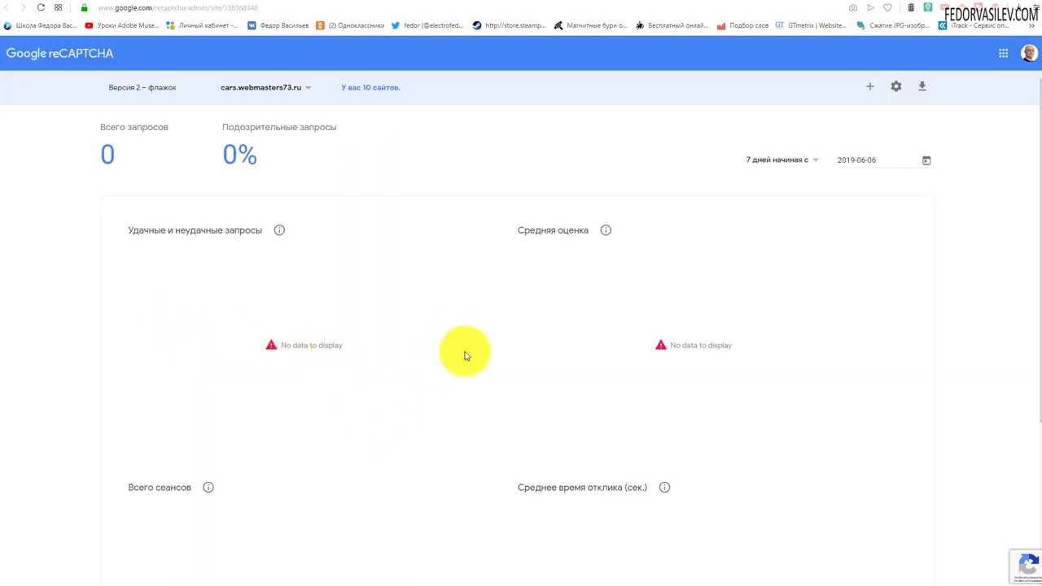
pyautogui.click(1027, 55)
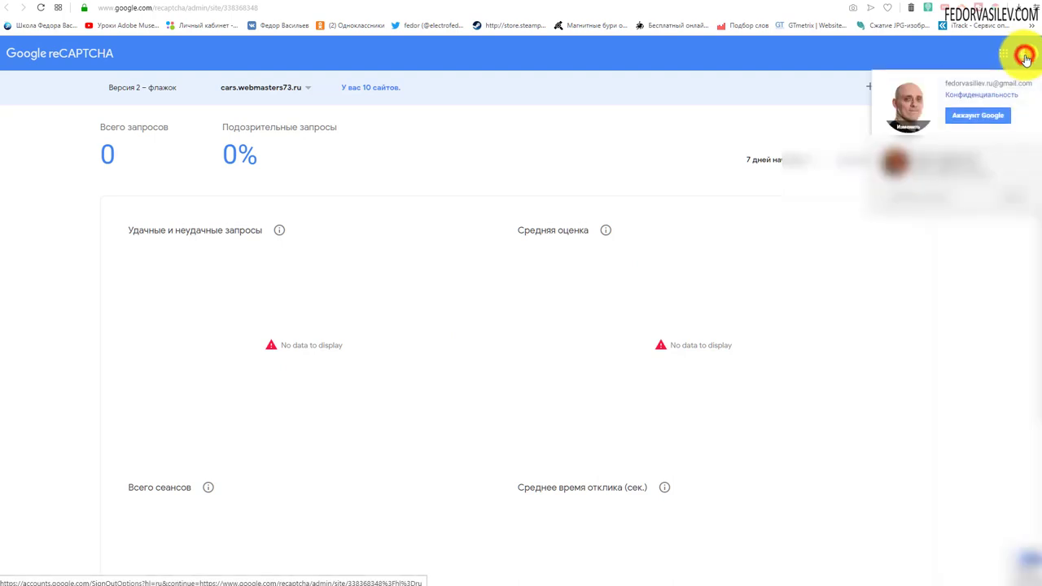
pyautogui.click(643, 138)
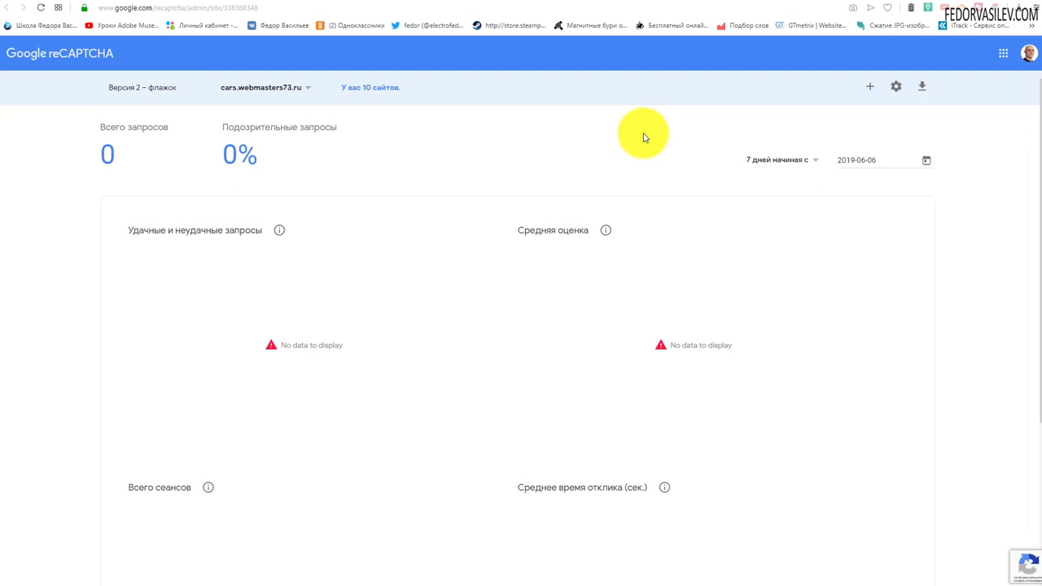
# Switch to the Google Developers reCAPTCHA page and try to set its language to Русский.
pyautogui.hotkey('ctrl', 'Tab')
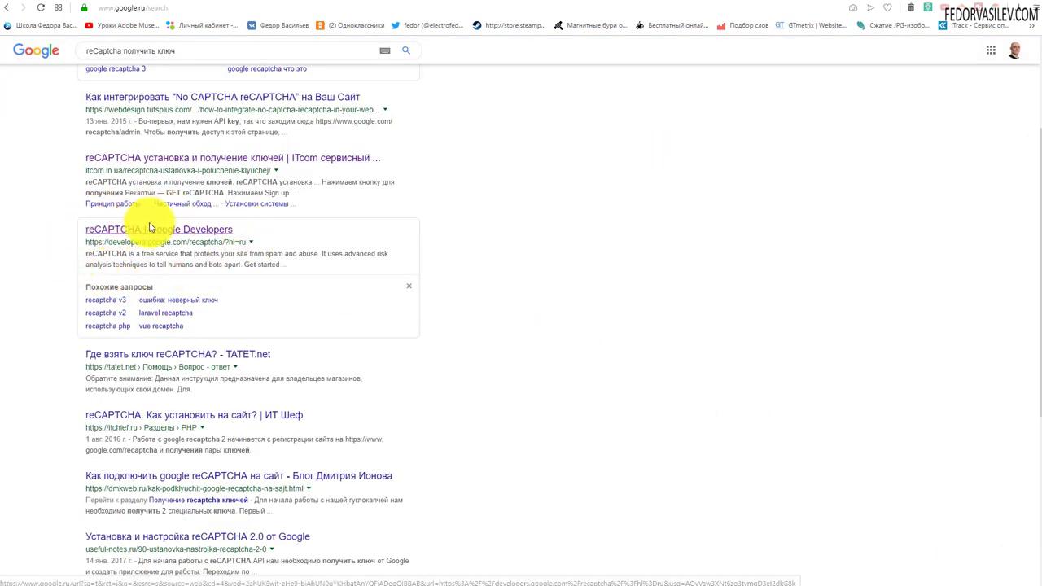
pyautogui.hotkey('ctrl', 'Tab')
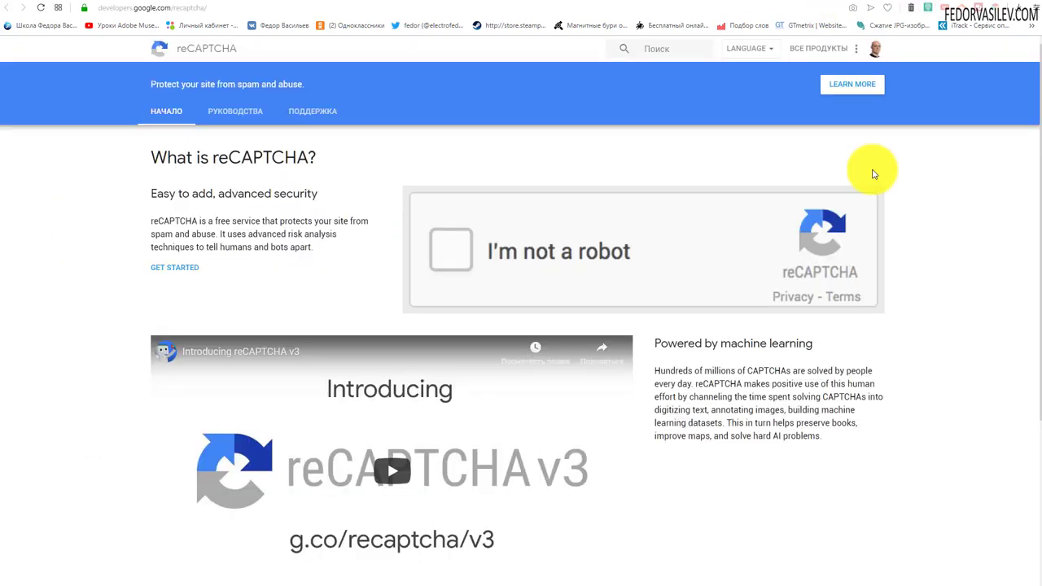
pyautogui.scroll(-3, 767, 128)
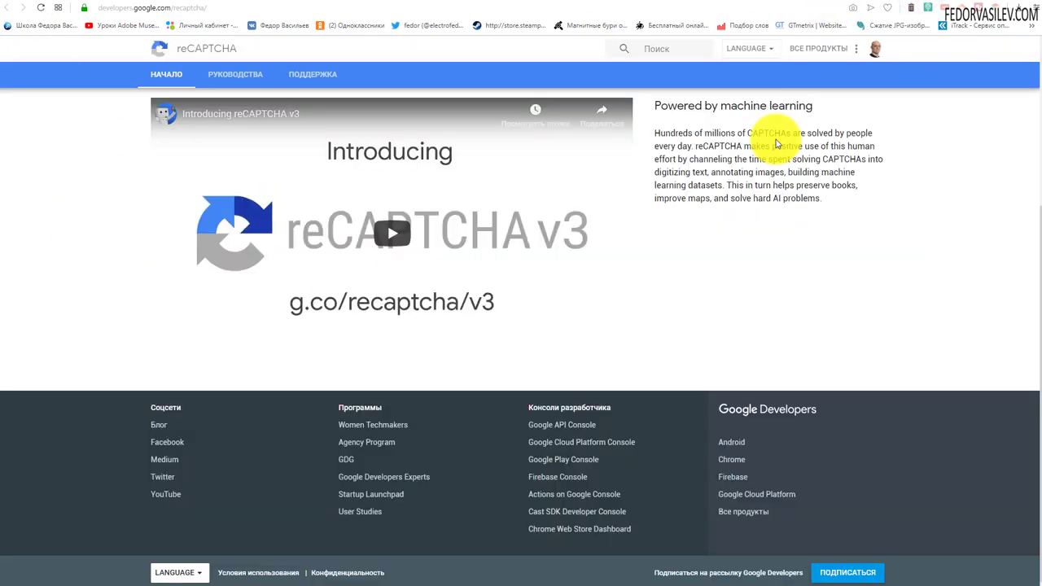
pyautogui.click(203, 573)
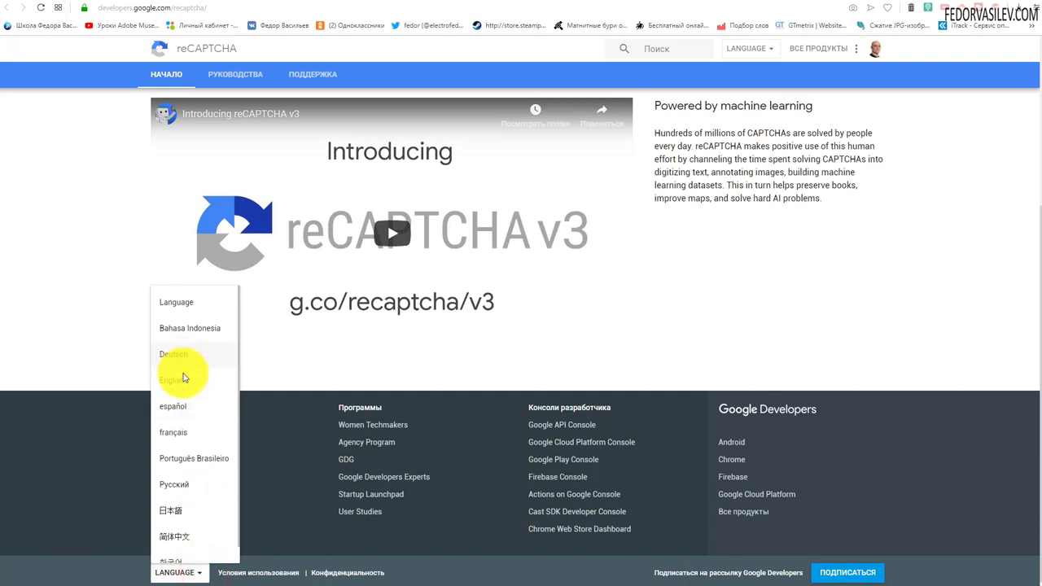
pyautogui.click(182, 485)
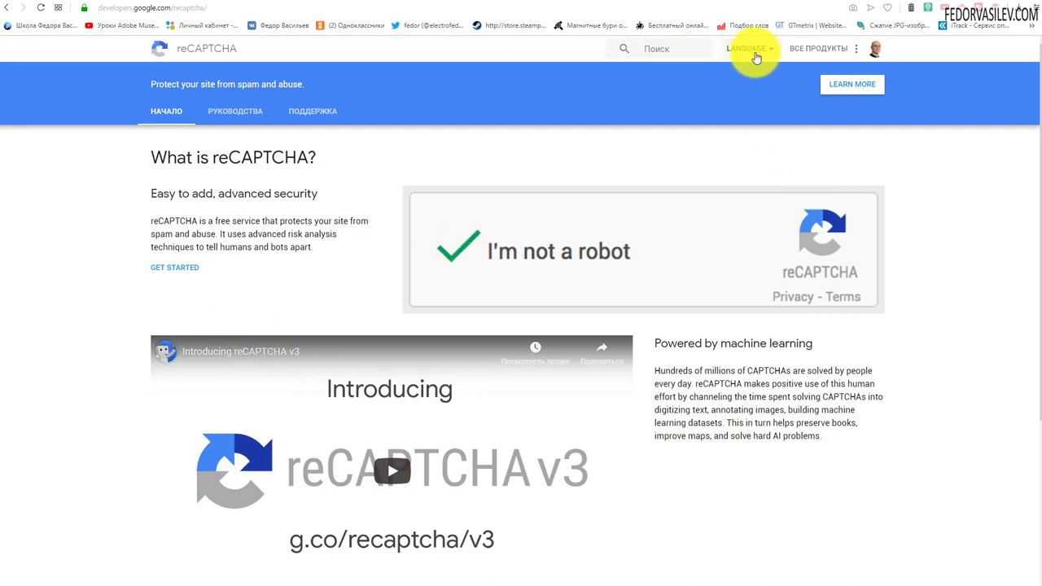
# Open the reCAPTCHA Developer's Guide and follow its link to sign up for an API key pair.
pyautogui.scroll(-4, 663, 256)
pyautogui.scroll(1, 671, 252)
pyautogui.scroll(3, 671, 269)
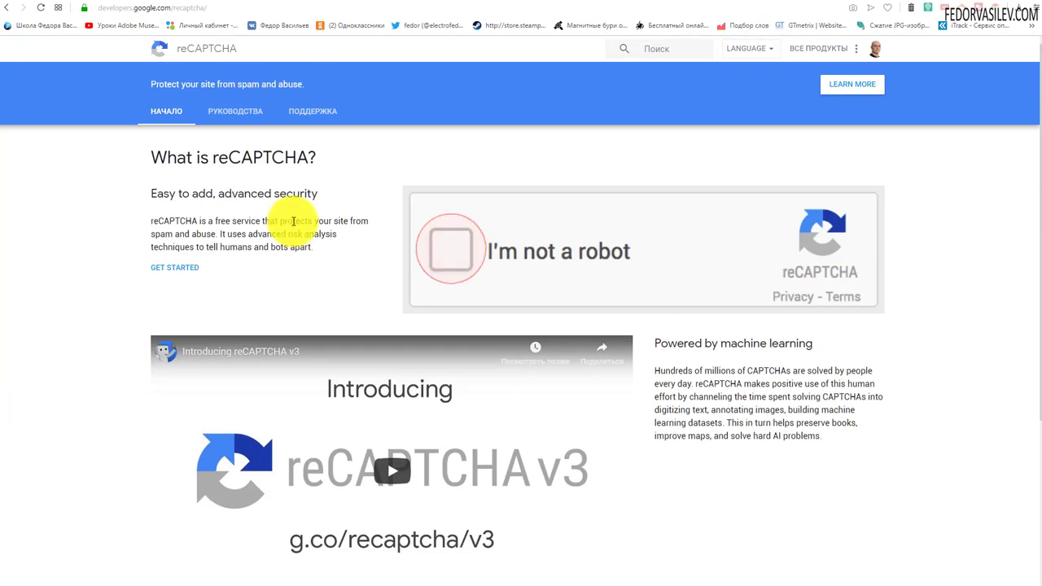
pyautogui.click(850, 87)
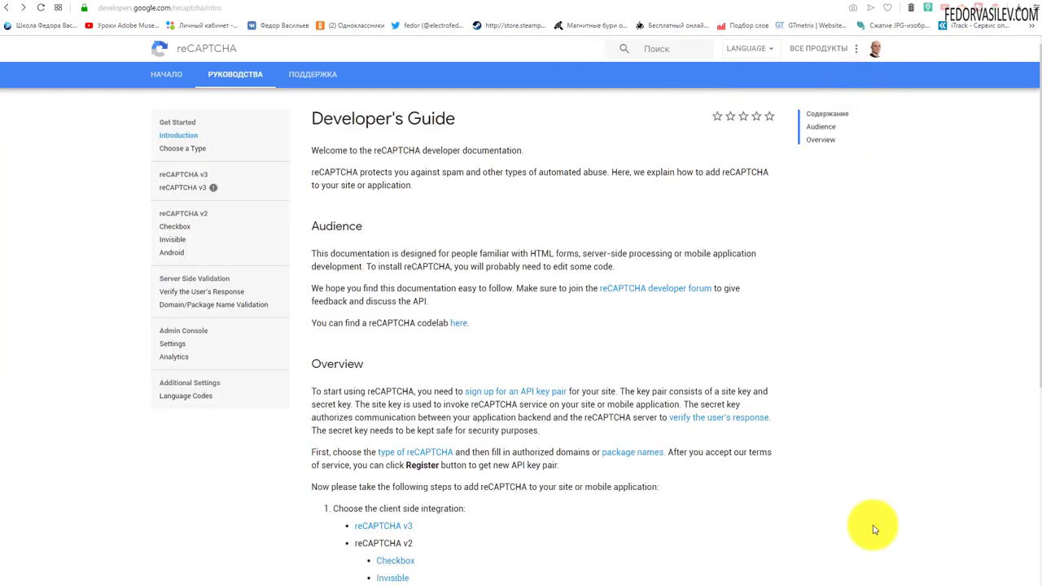
pyautogui.click(506, 392)
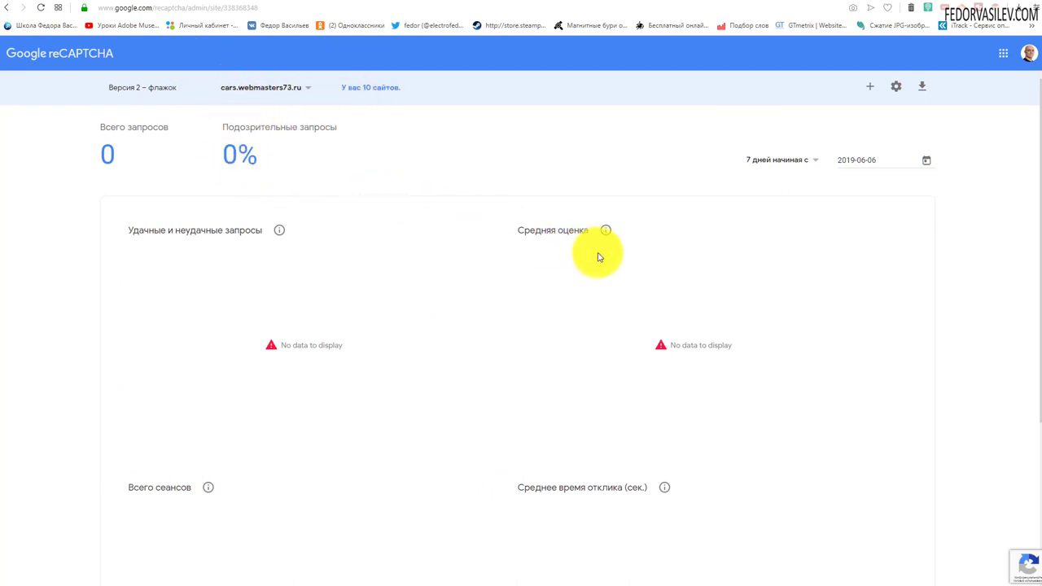
pyautogui.click(868, 91)
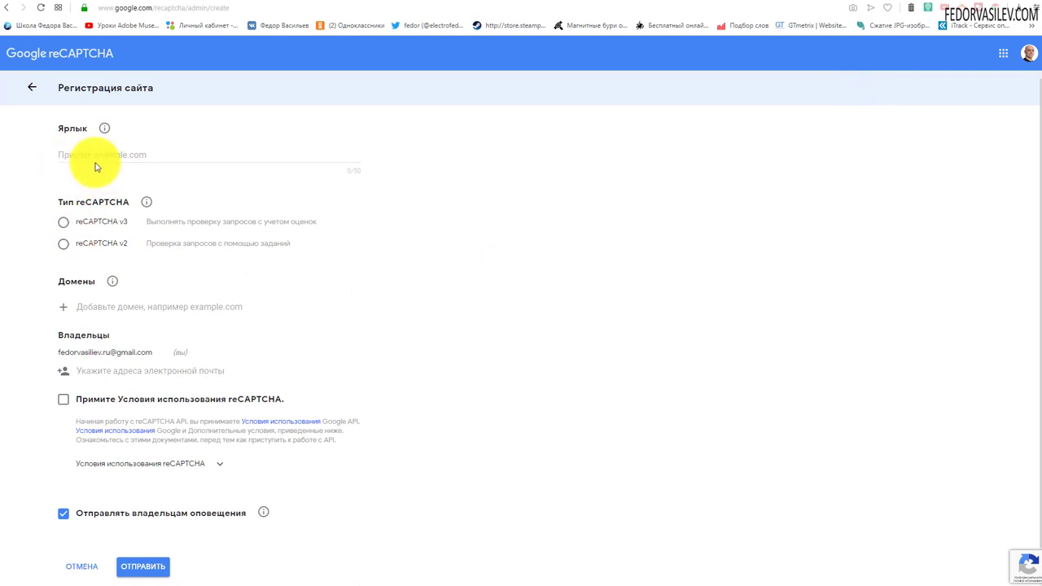
pyautogui.click(848, 5)
pyautogui.rightClick(157, 15)
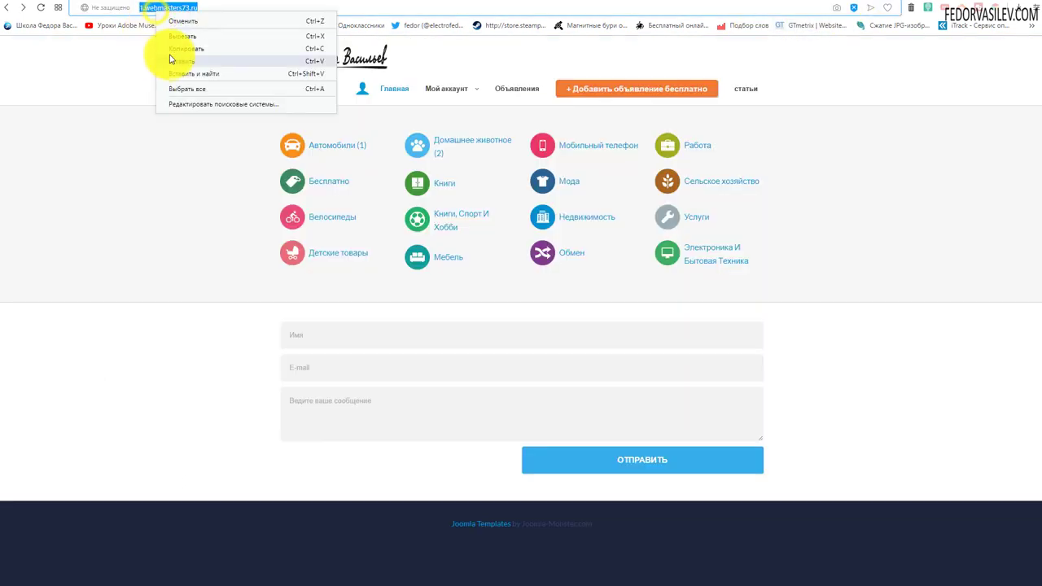
pyautogui.click(174, 58)
pyautogui.click(849, 7)
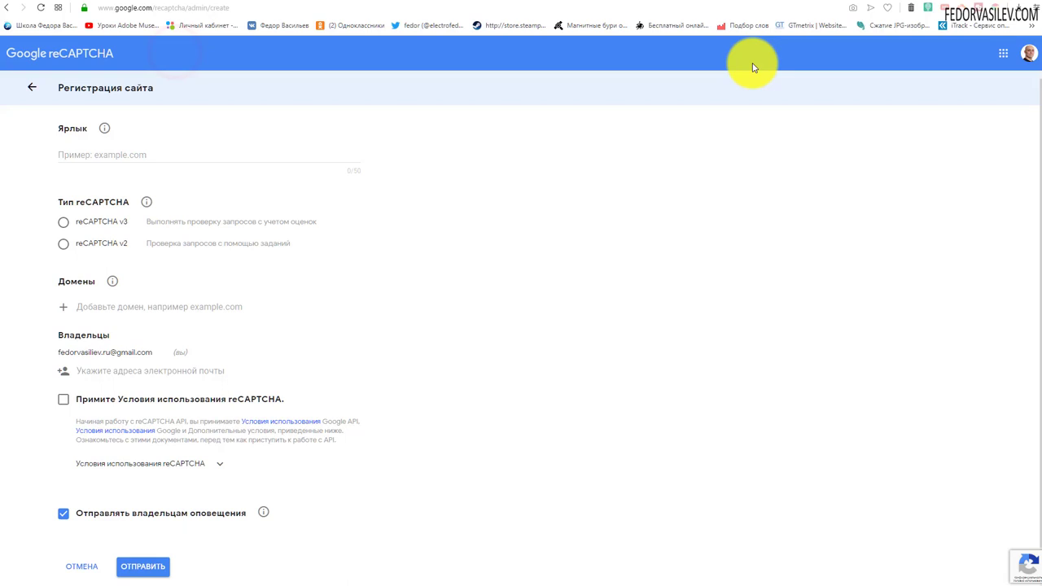
pyautogui.rightClick(128, 155)
pyautogui.click(154, 235)
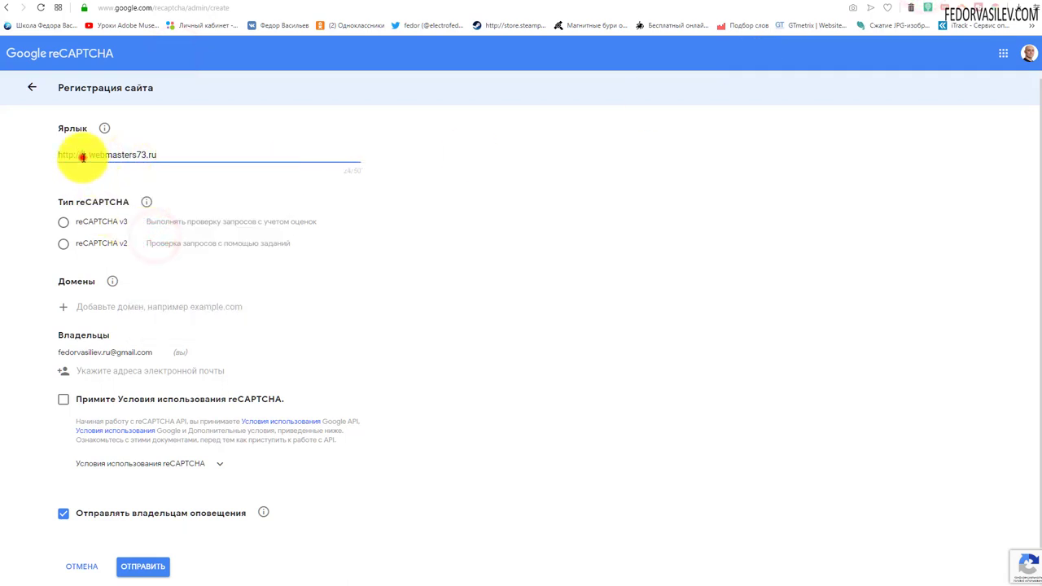
pyautogui.moveTo(83, 159); pyautogui.dragTo(28, 159)
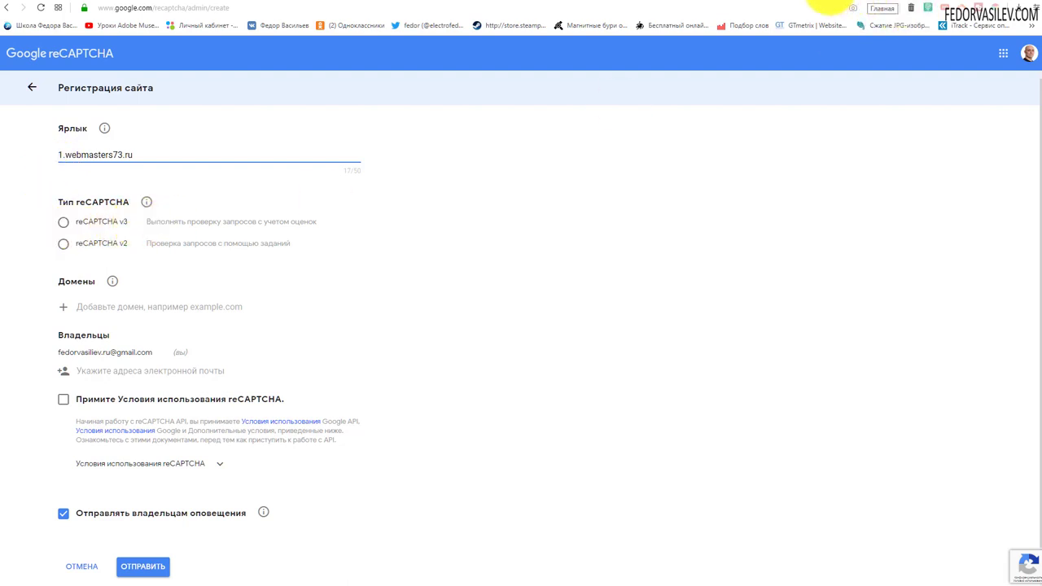
# Set Включить reCAPTCHA to reCAPTCHA v2 in the Joomla module and choose reCAPTCHA v2 with Флажок "Я не робот" for the site registration.
pyautogui.click(820, 8)
pyautogui.click(344, 472)
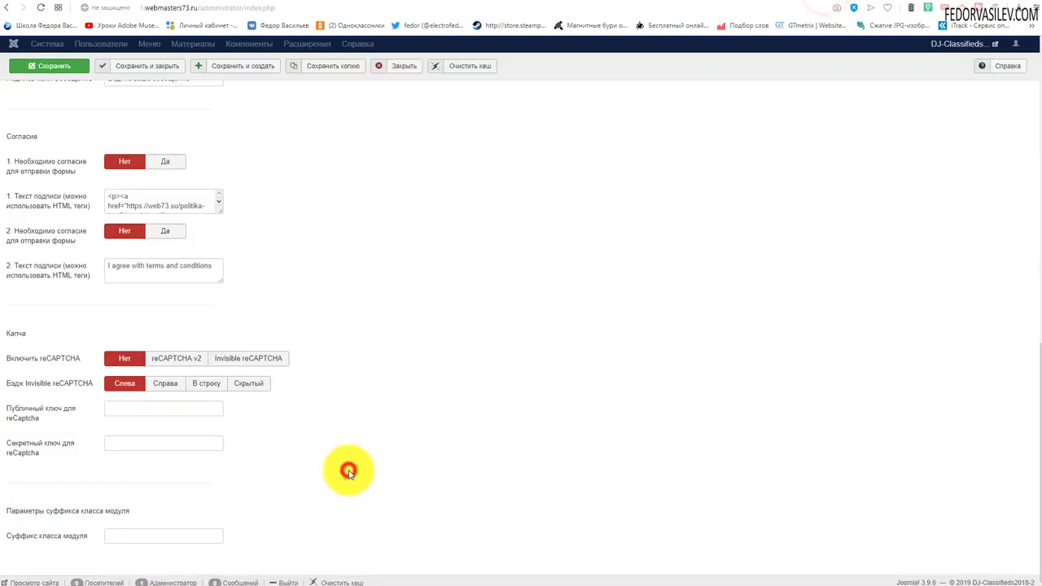
pyautogui.click(170, 361)
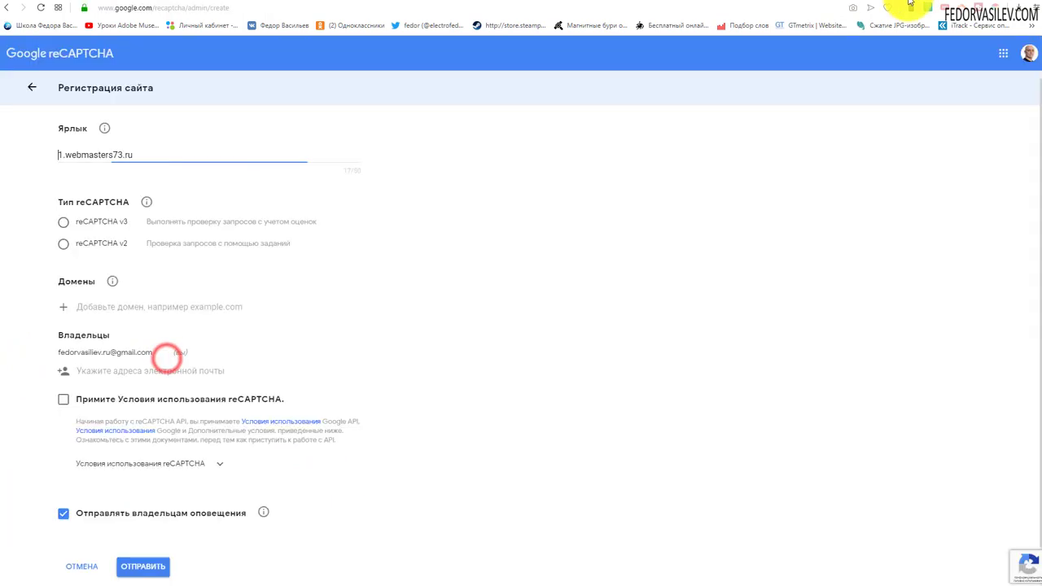
pyautogui.click(62, 244)
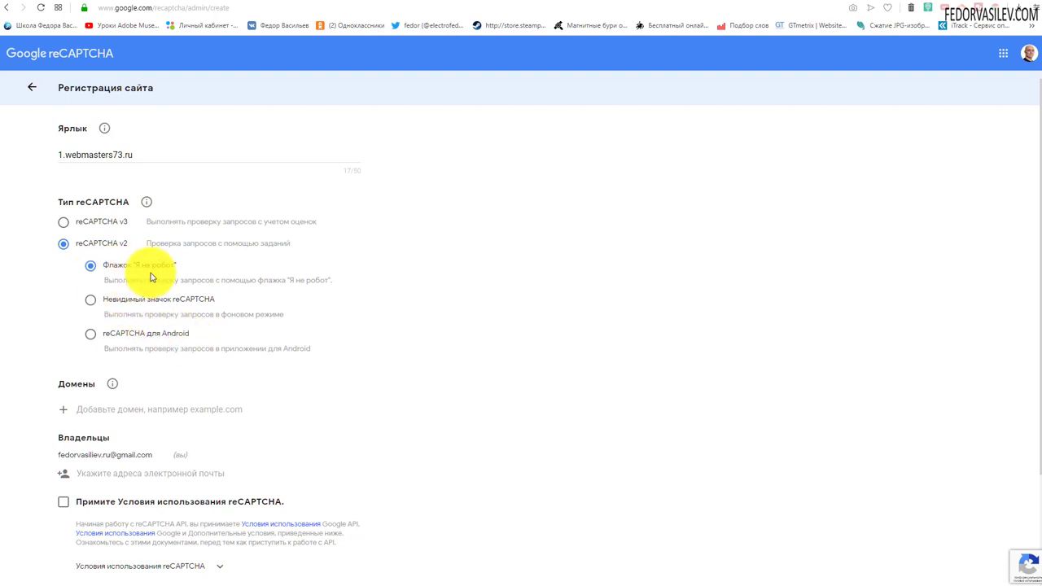
# Add 1.webmasters73.ru to the Домены of the reCAPTCHA site registration.
pyautogui.scroll(-2, 150, 278)
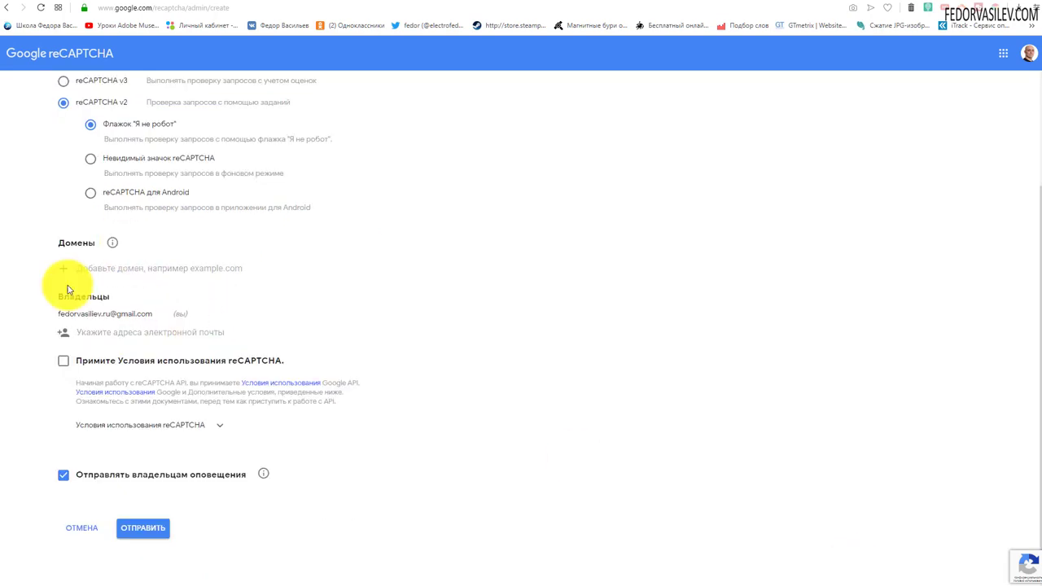
pyautogui.click(101, 277)
pyautogui.rightClick(85, 272)
pyautogui.click(137, 345)
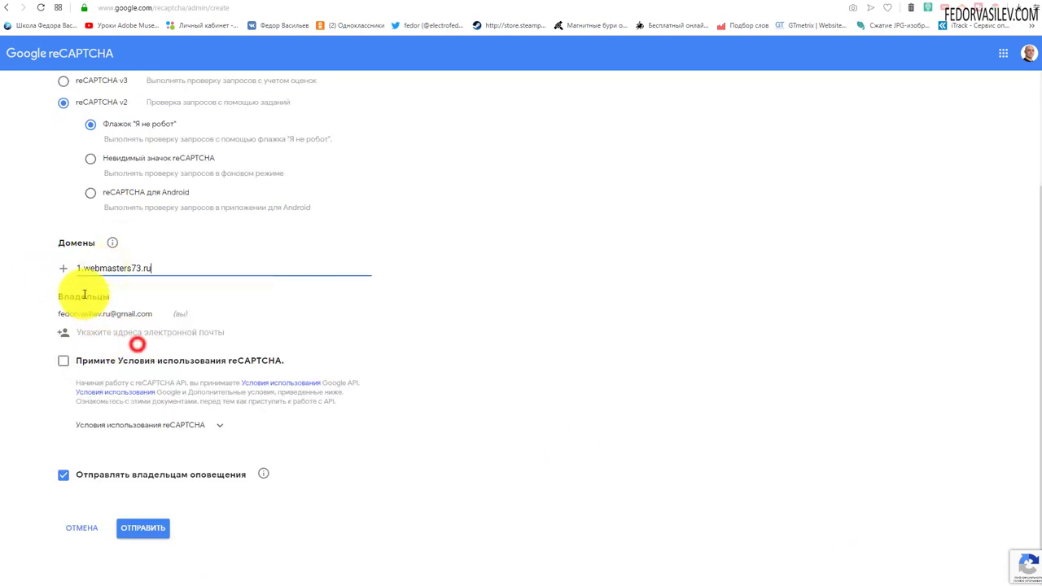
pyautogui.click(63, 270)
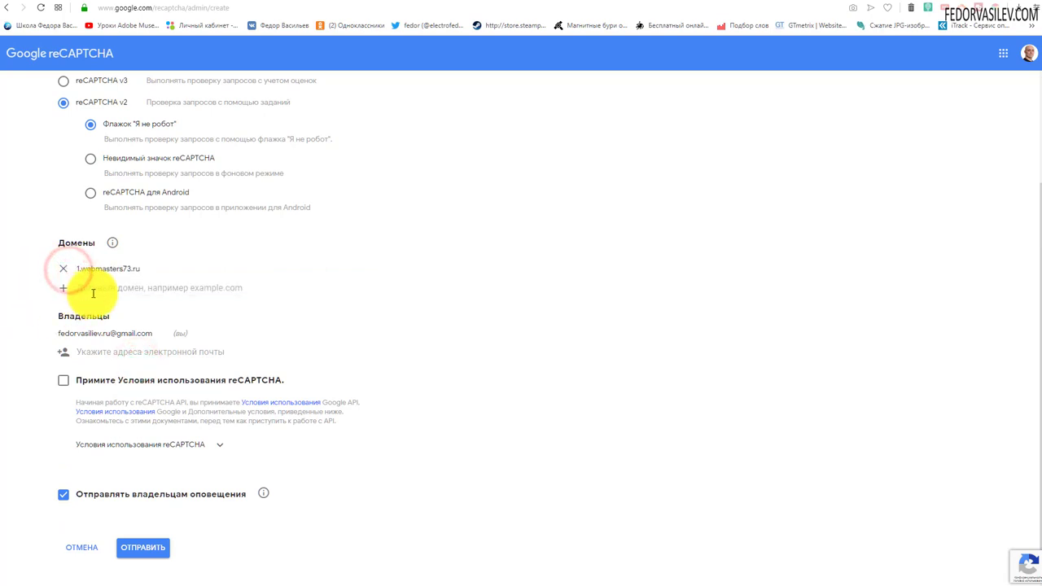
pyautogui.click(62, 287)
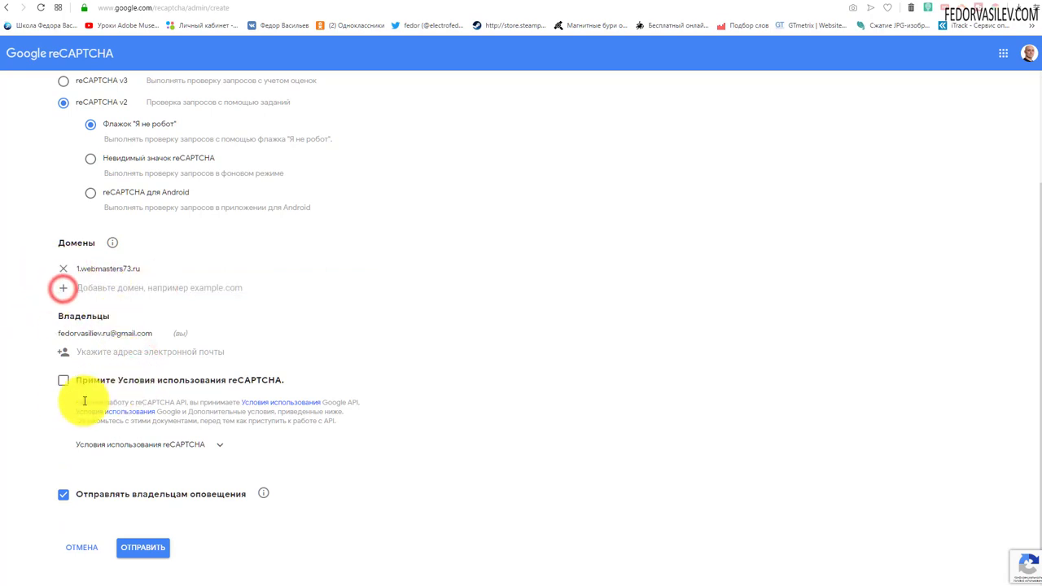
# Accept the reCAPTCHA terms of use and submit the site registration.
pyautogui.click(64, 380)
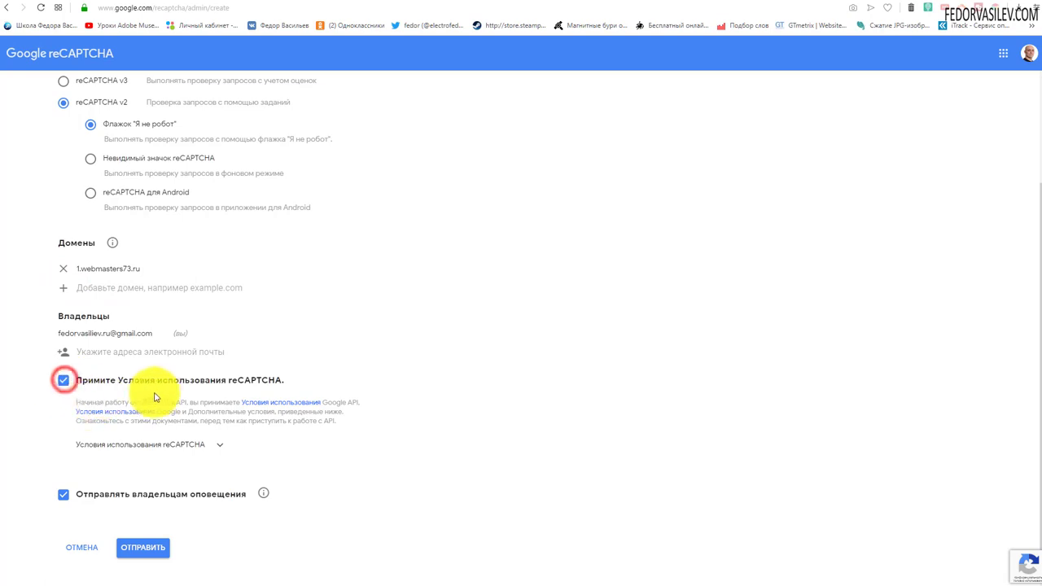
pyautogui.scroll(-1, 358, 390)
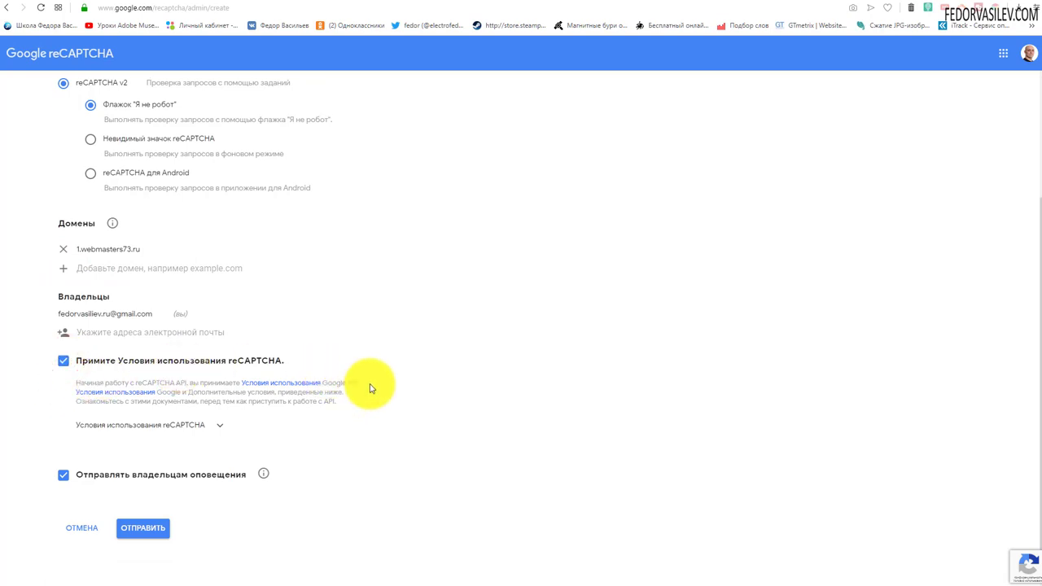
pyautogui.click(142, 527)
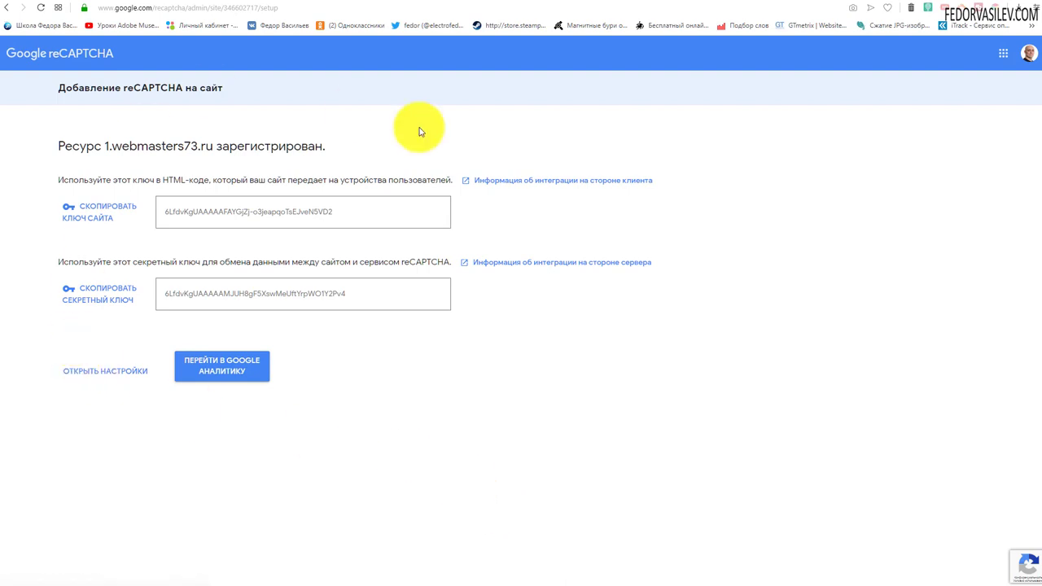
# Copy the site key of the registered reCAPTCHA resource into the Joomla module's Публичный ключ для reCaptcha.
pyautogui.click(84, 222)
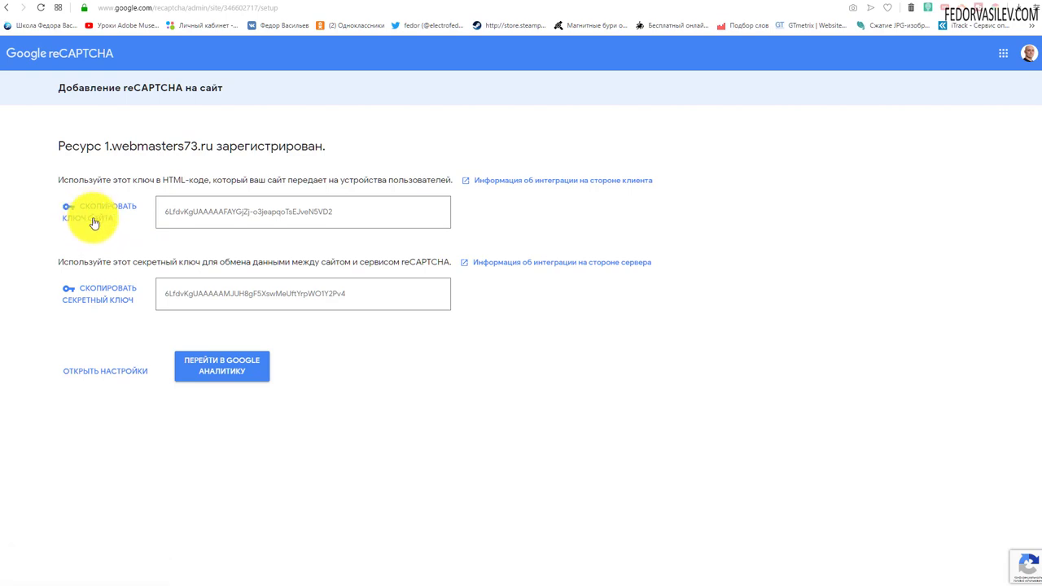
pyautogui.moveTo(350, 212); pyautogui.dragTo(147, 216)
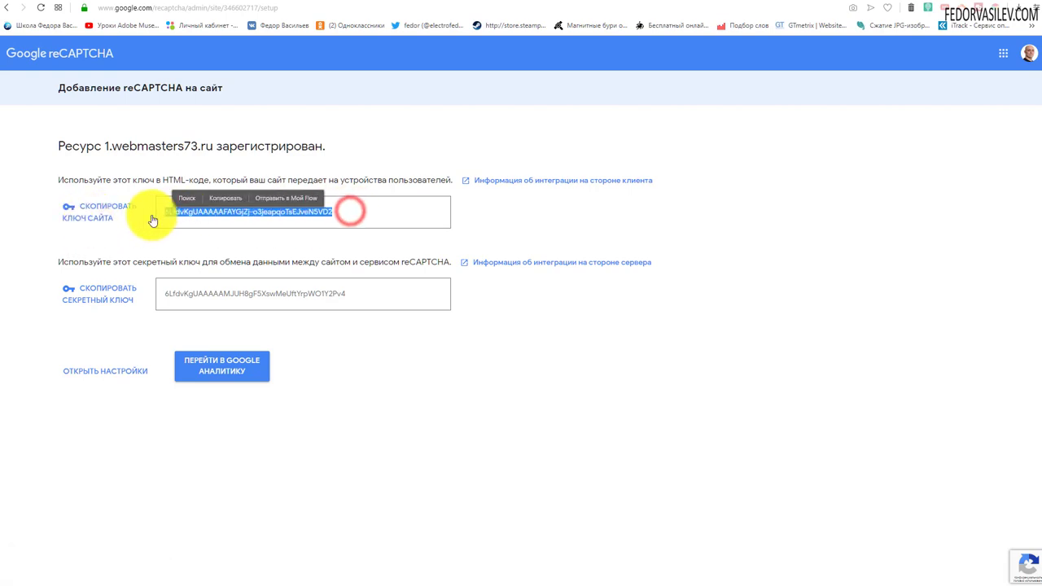
pyautogui.click(808, 1)
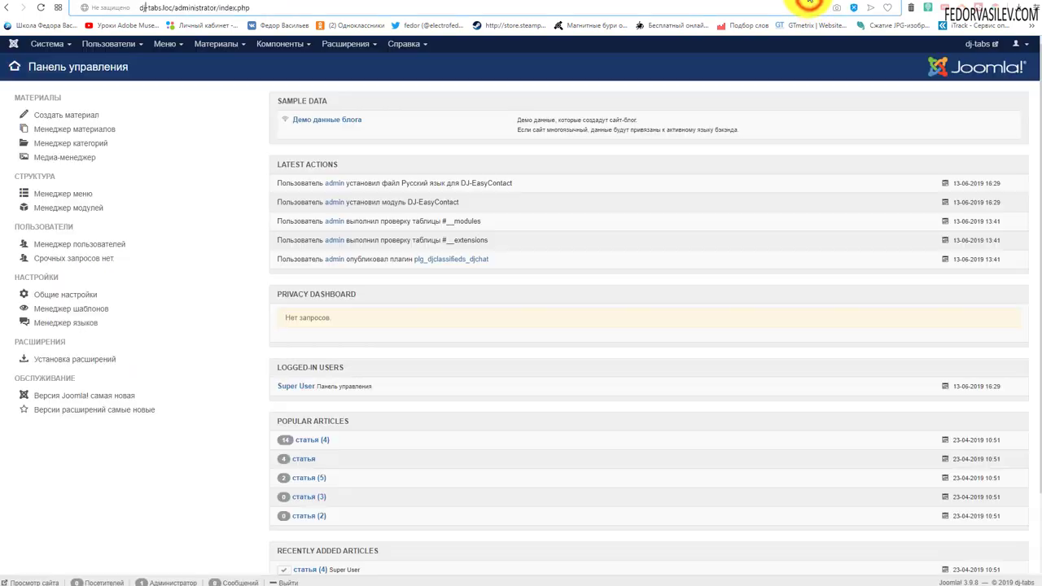
pyautogui.click(837, 2)
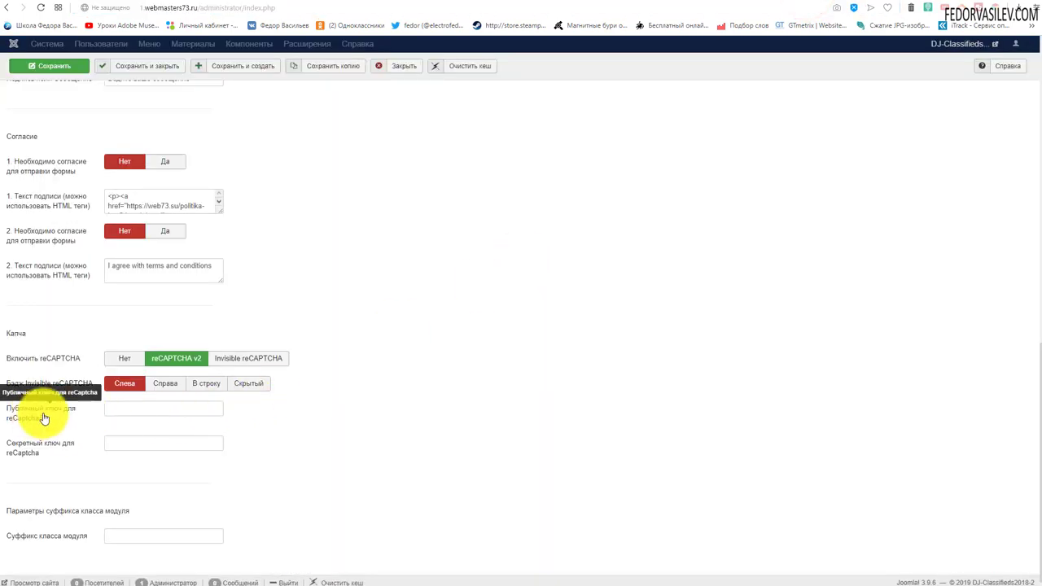
pyautogui.rightClick(121, 410)
pyautogui.click(140, 490)
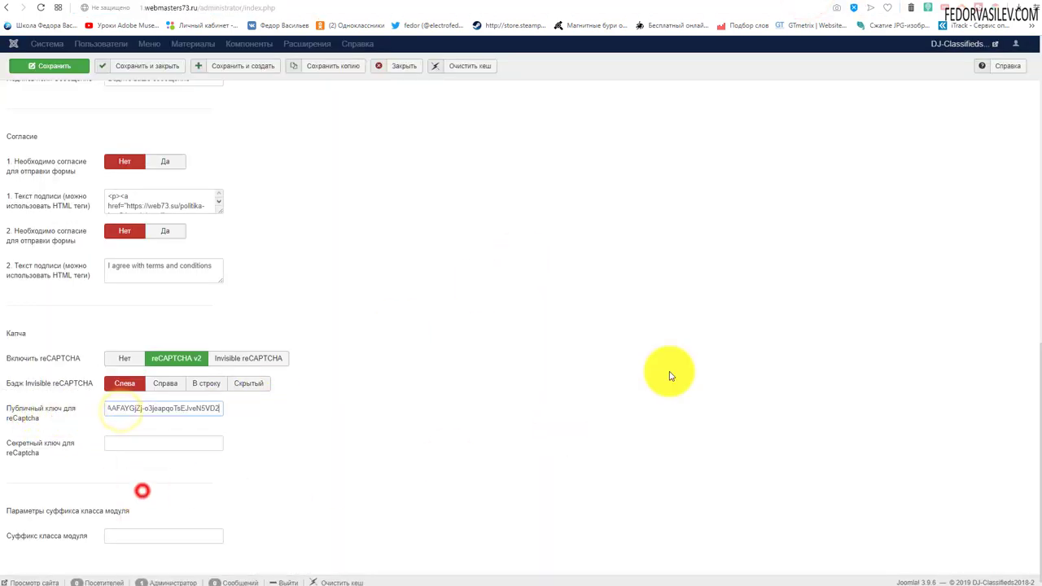
# Copy the secret key from the reCAPTCHA registration into the Joomla module's Секретный ключ для reCaptcha.
pyautogui.click(902, 2)
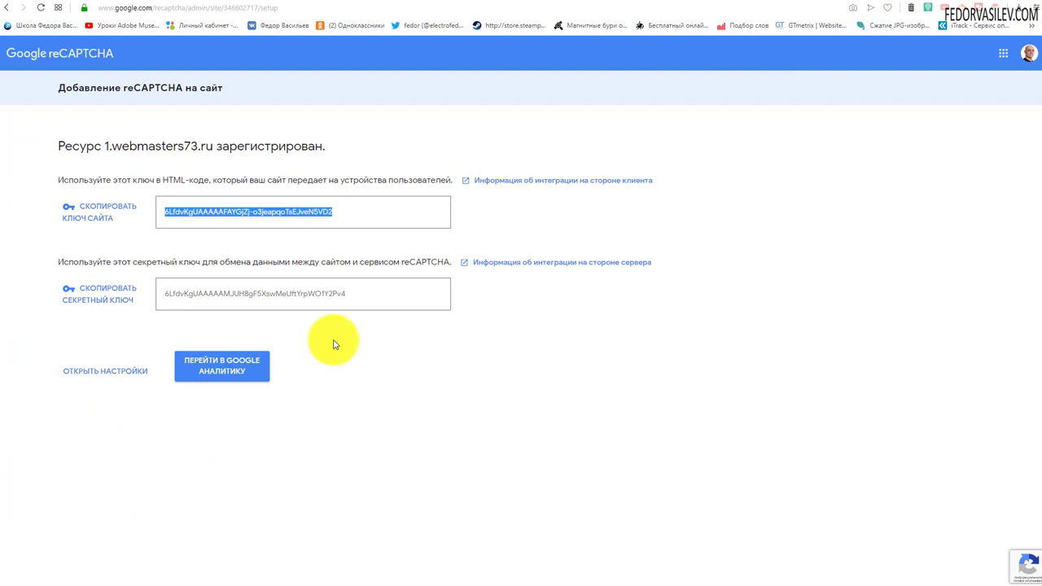
pyautogui.click(105, 303)
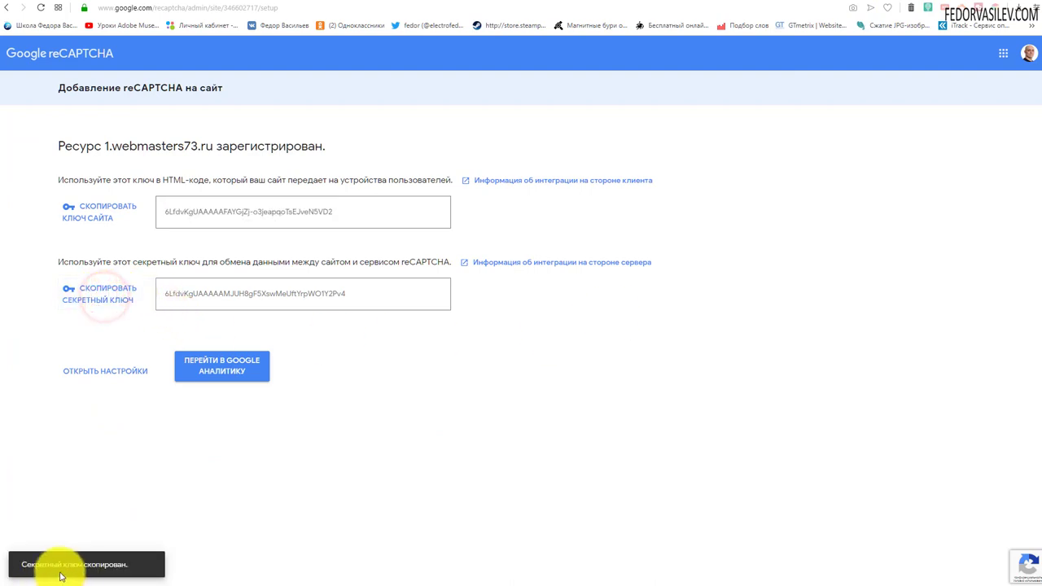
pyautogui.click(839, 2)
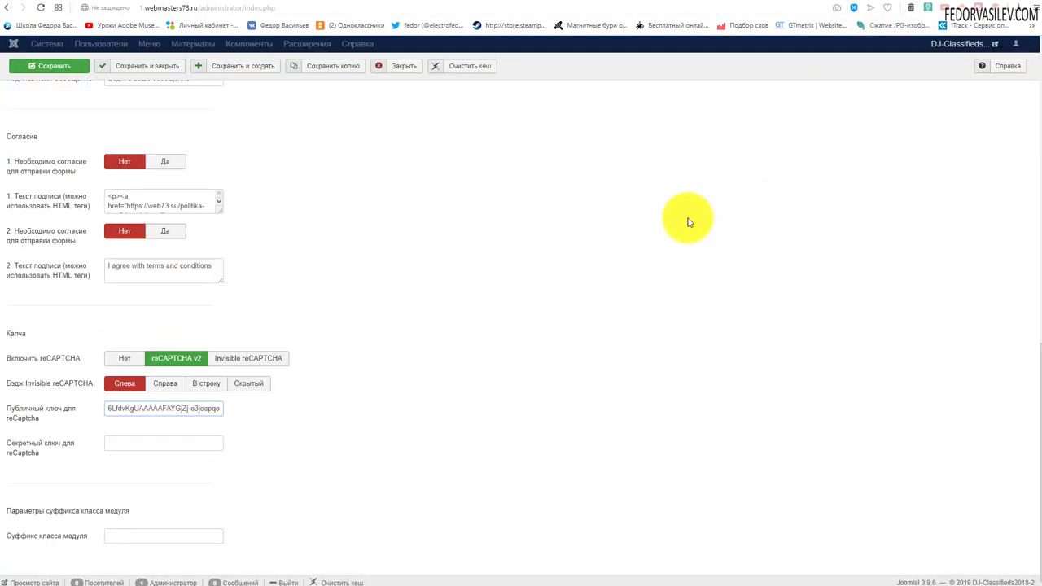
pyautogui.rightClick(114, 443)
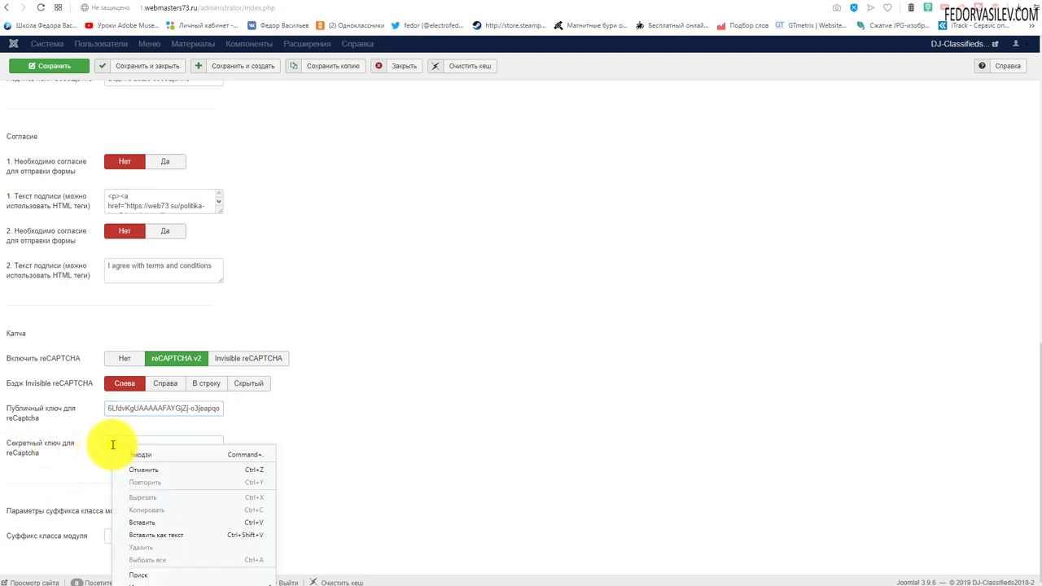
pyautogui.click(149, 525)
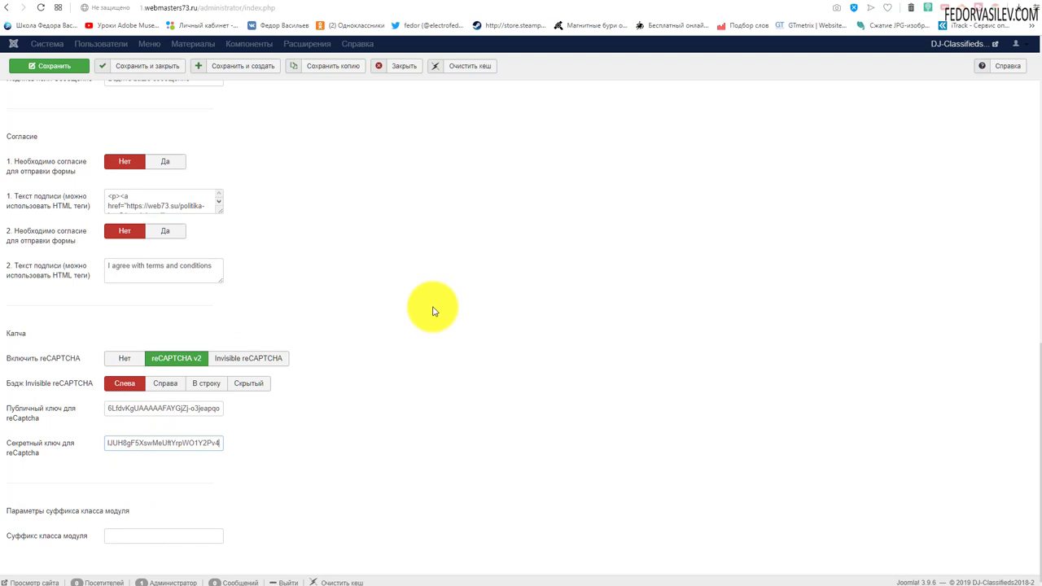
pyautogui.click(856, 516)
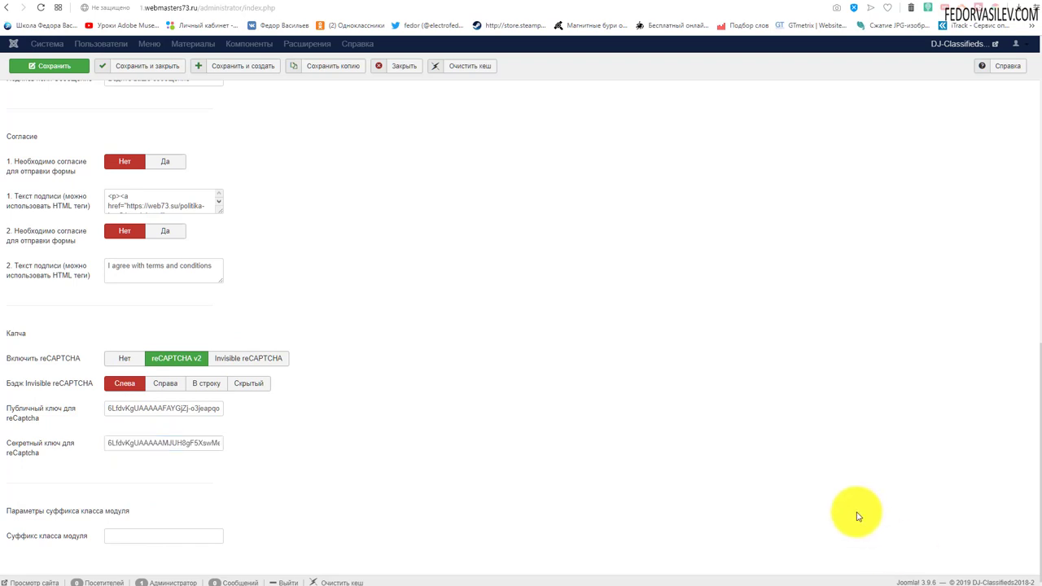
# Save the module with reCAPTCHA v2 enabled, reload the site and test the contact form's Я не робот checkbox.
pyautogui.click(167, 357)
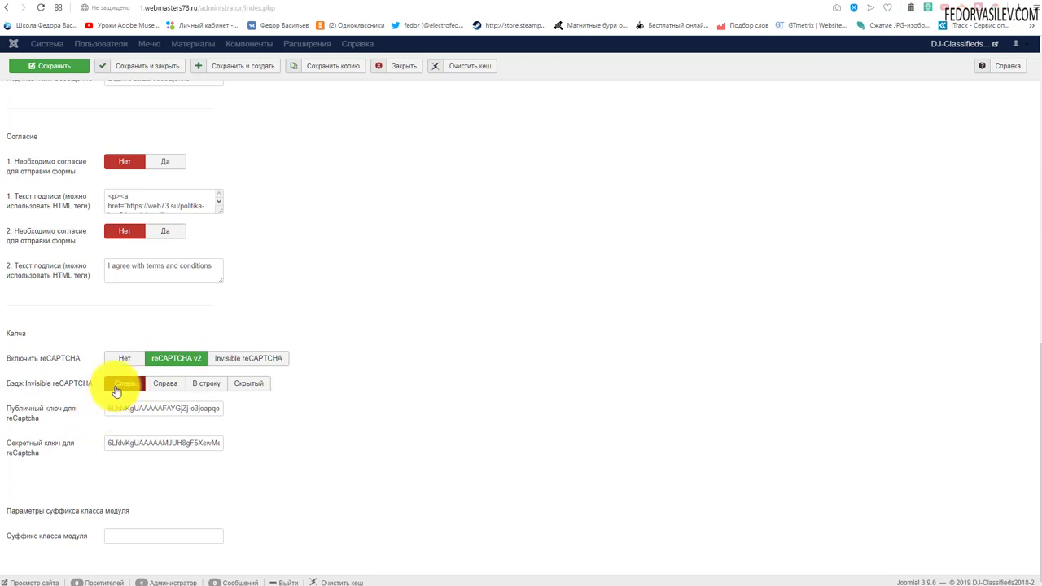
pyautogui.click(51, 66)
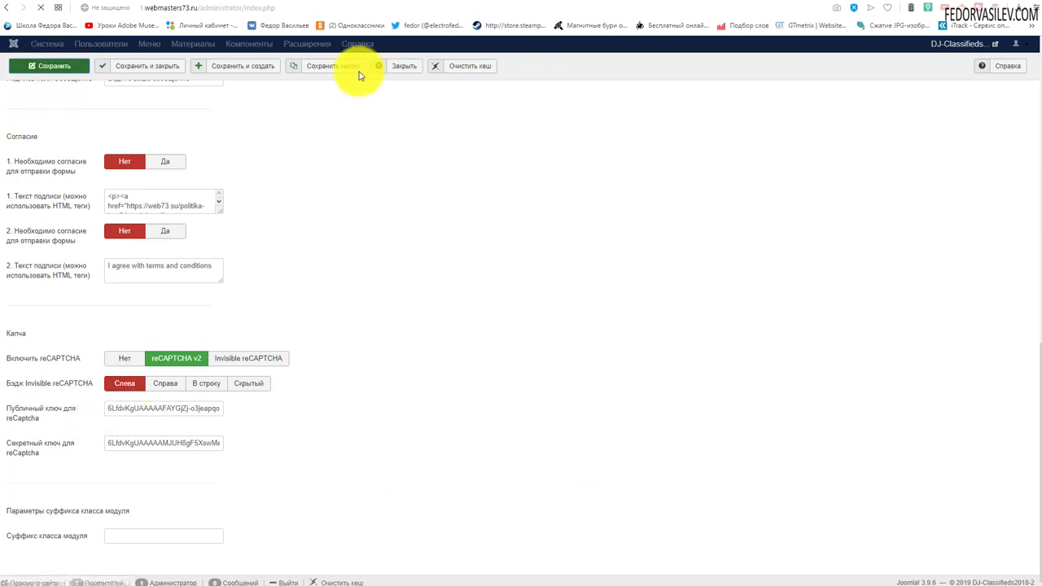
pyautogui.hotkey('ctrl', 'Tab')
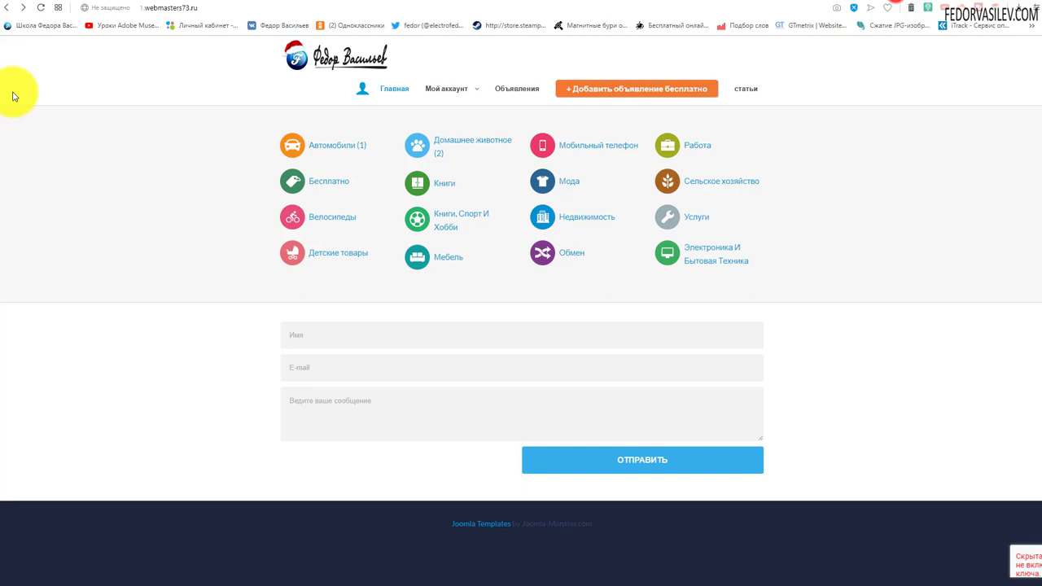
pyautogui.click(37, 10)
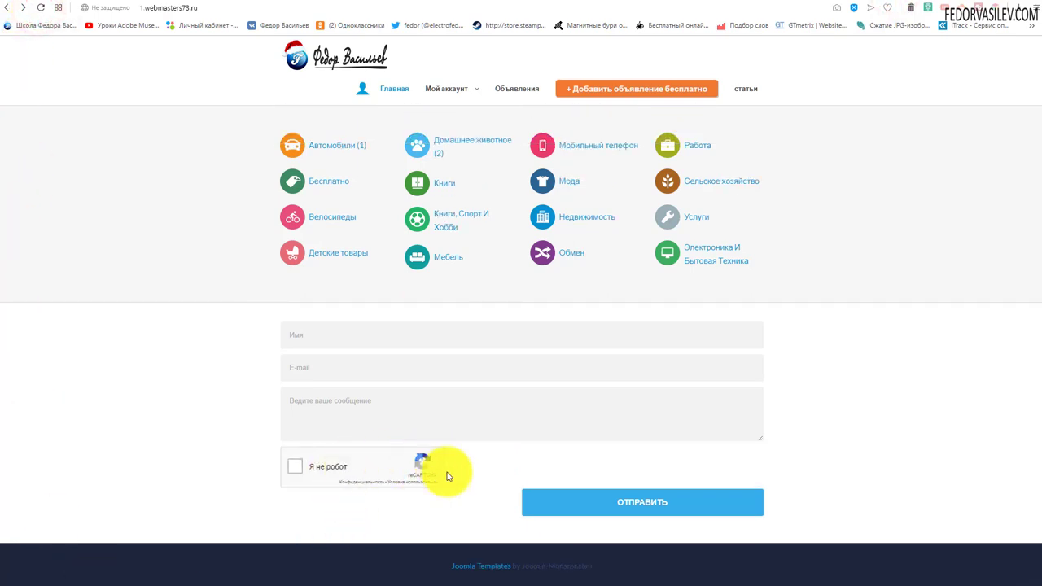
pyautogui.click(326, 340)
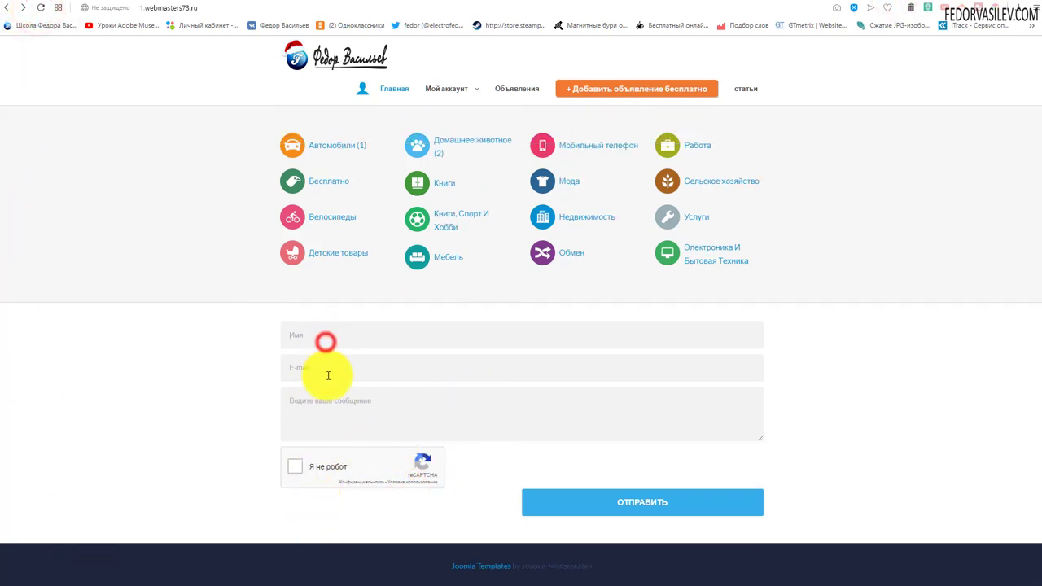
pyautogui.click(293, 466)
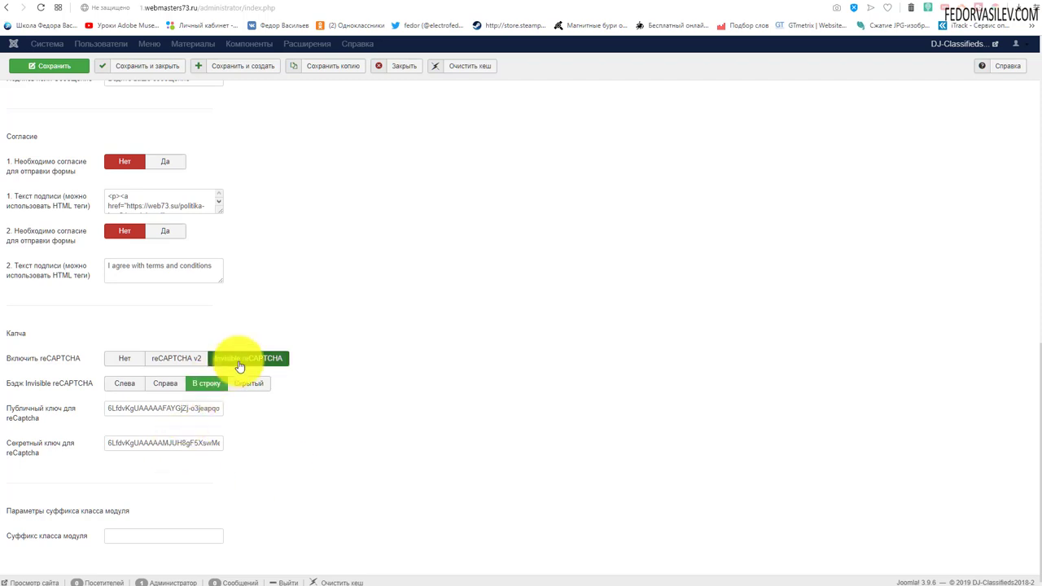
# Save the module with Включить reCAPTCHA set to Invisible reCAPTCHA and examine the captcha badge on the reloaded site.
pyautogui.click(46, 66)
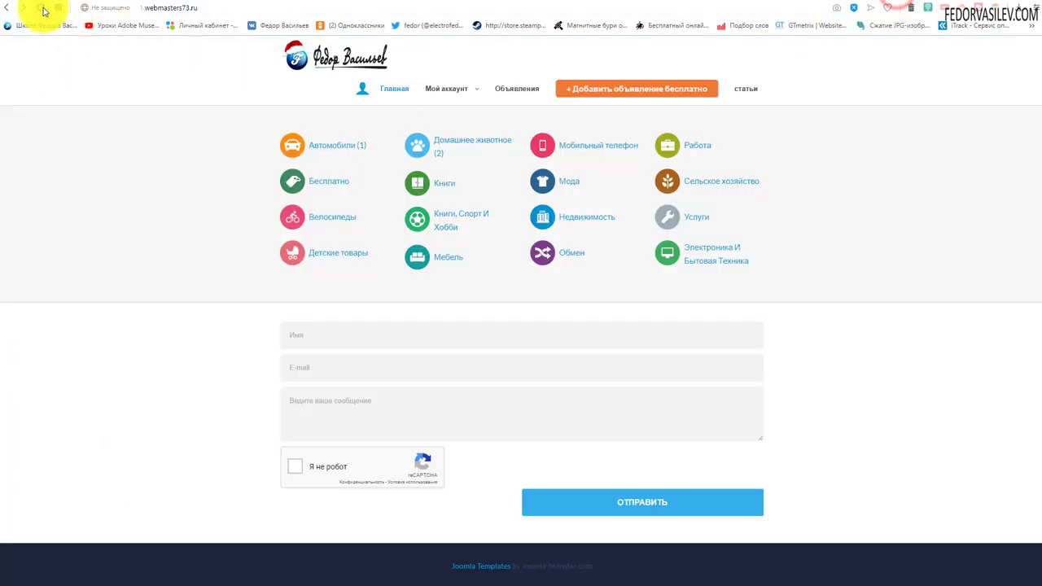
pyautogui.click(40, 9)
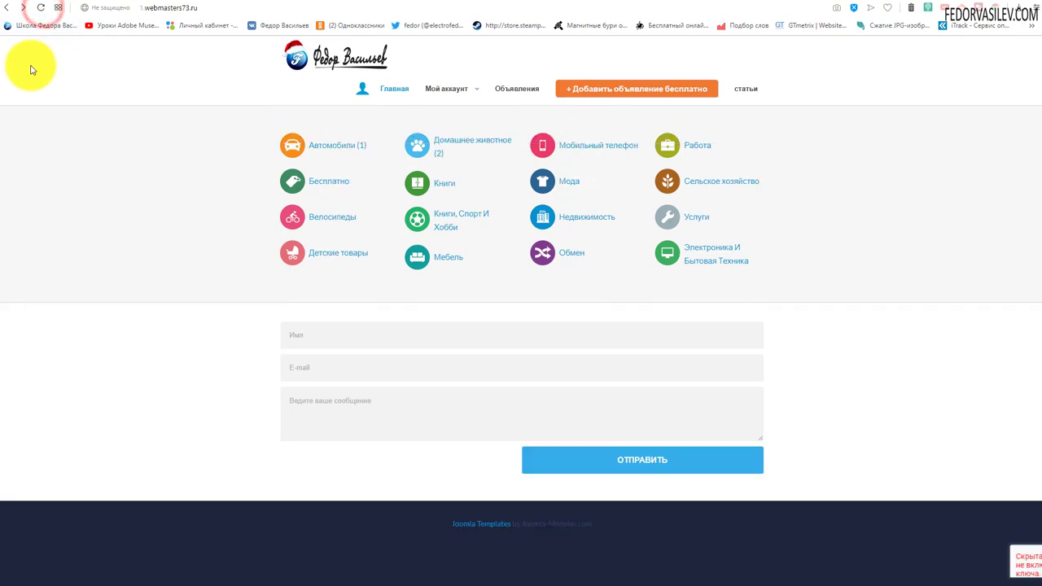
pyautogui.moveTo(1012, 573)
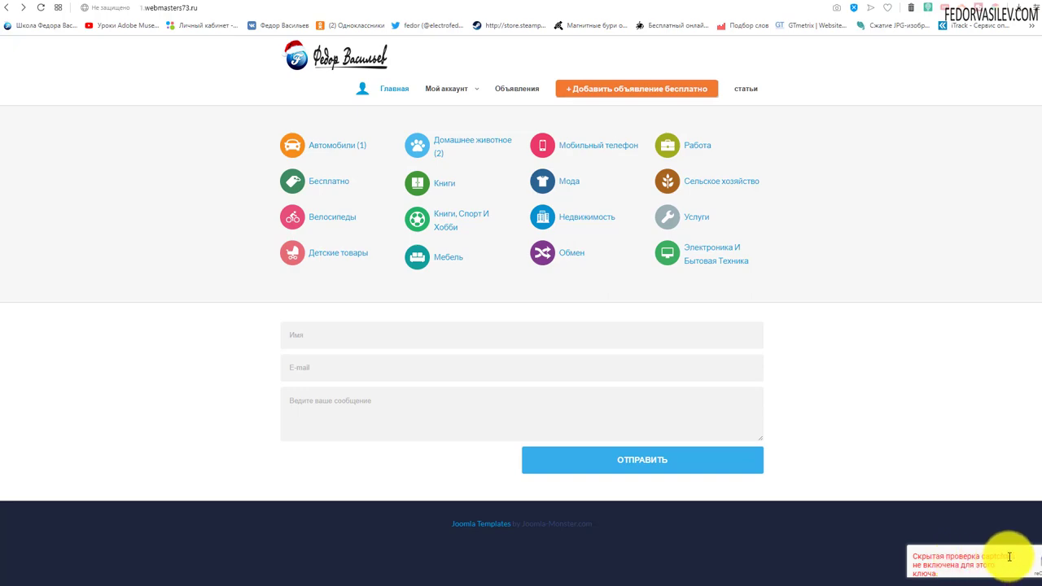
# Set Бэдж Invisible reCAPTCHA to Скрытый, save the module and check the contact form on the reloaded site.
pyautogui.click(846, 6)
pyautogui.scroll(-8, 321, 413)
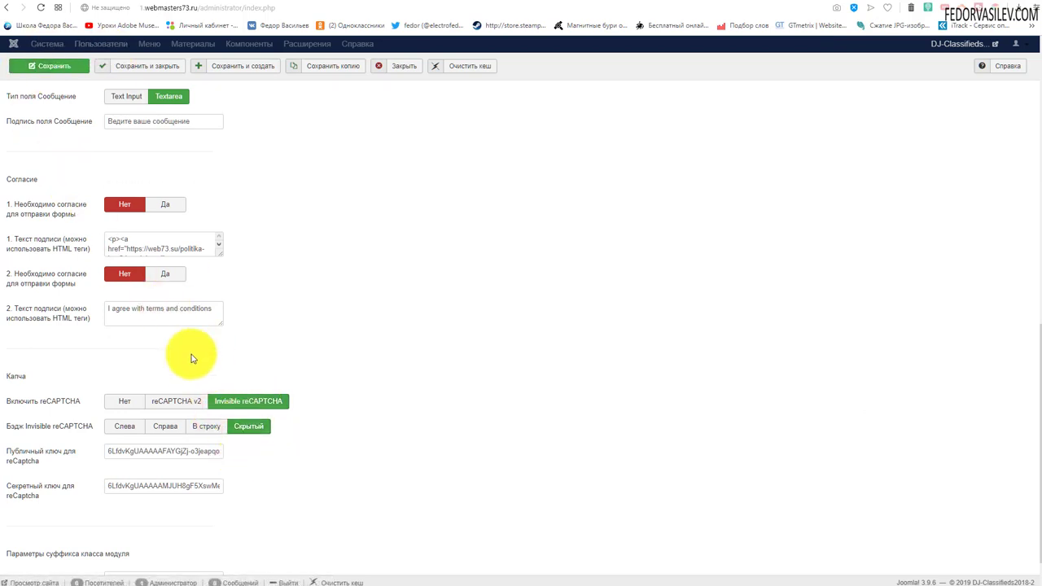
pyautogui.click(40, 67)
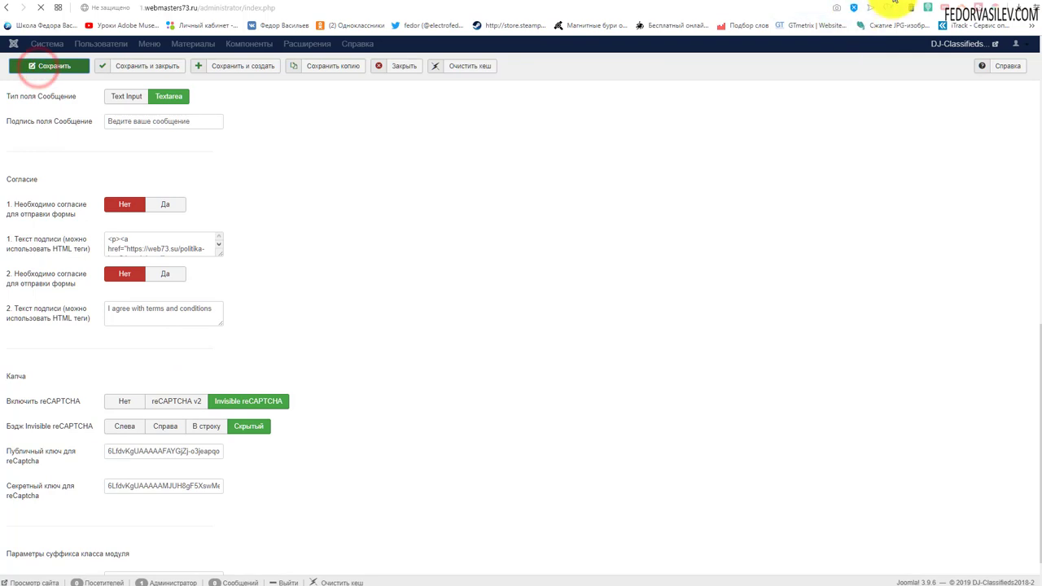
pyautogui.click(895, 6)
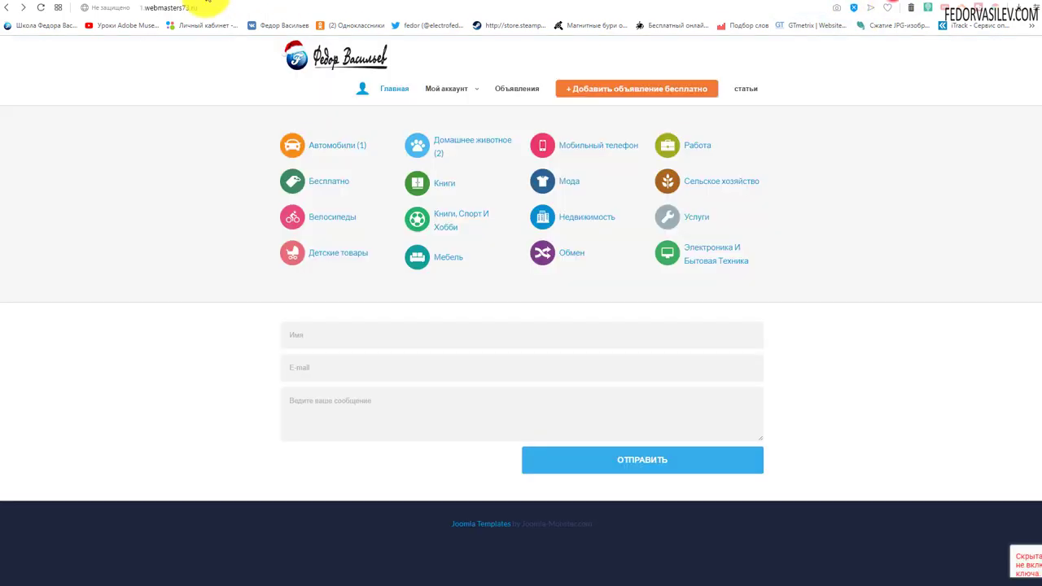
pyautogui.click(35, 8)
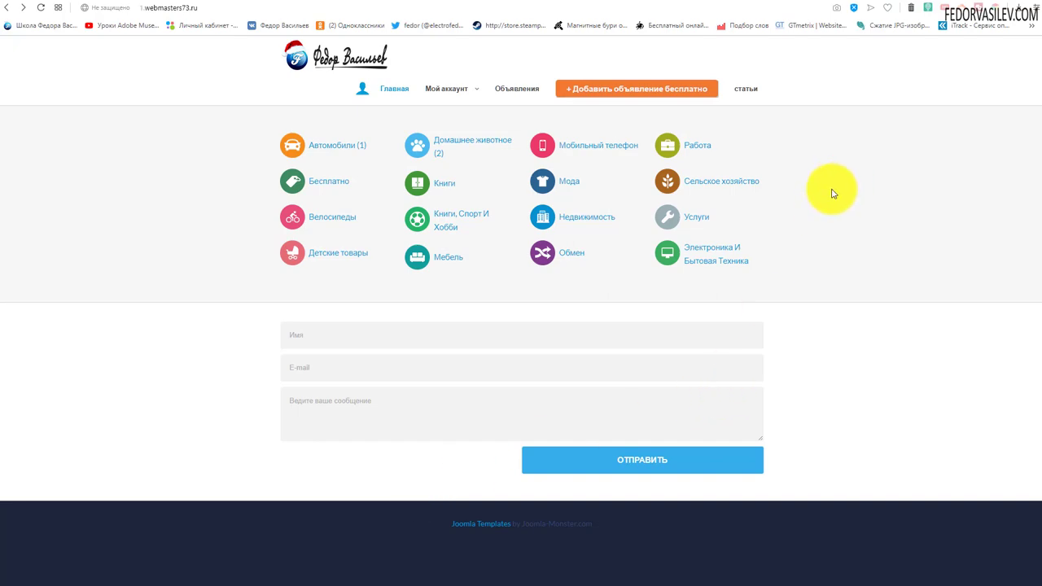
# Set Включить reCAPTCHA to reCAPTCHA v2 and the badge to Слева, save the module and reload the site.
pyautogui.hotkey('ctrl', 'Tab')
pyautogui.scroll(-13, 379, 392)
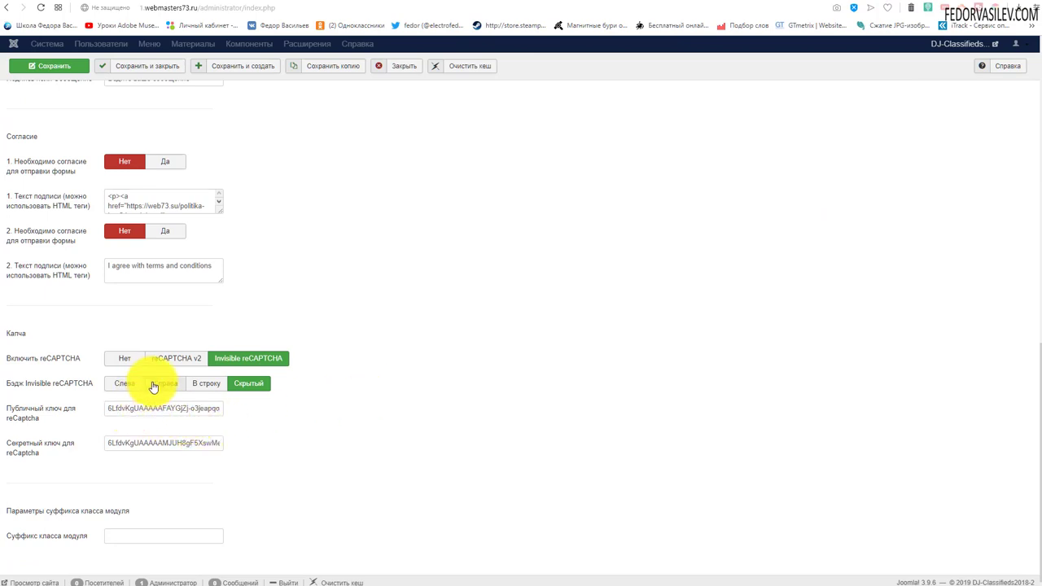
pyautogui.click(163, 359)
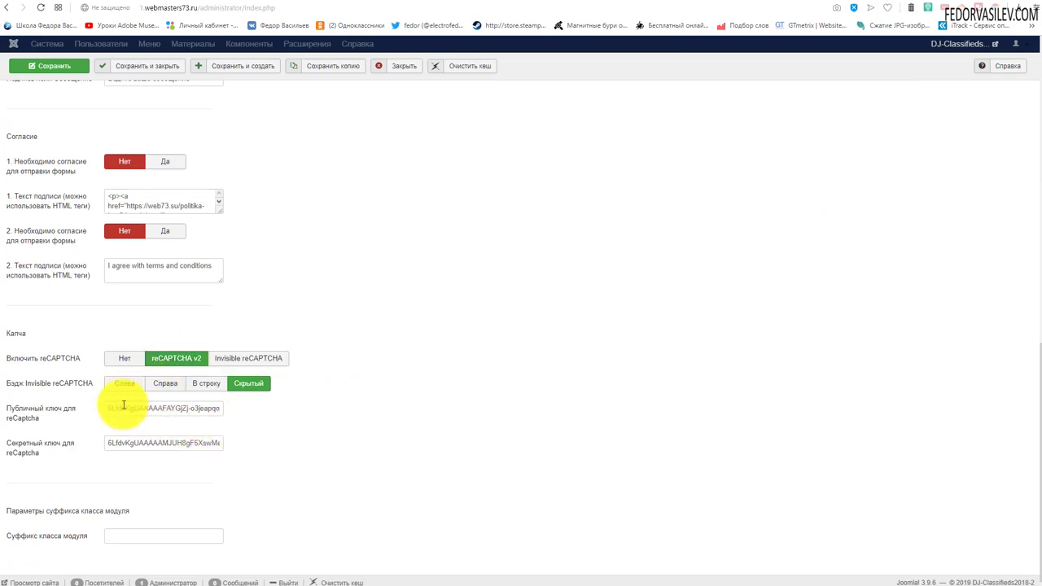
pyautogui.click(126, 384)
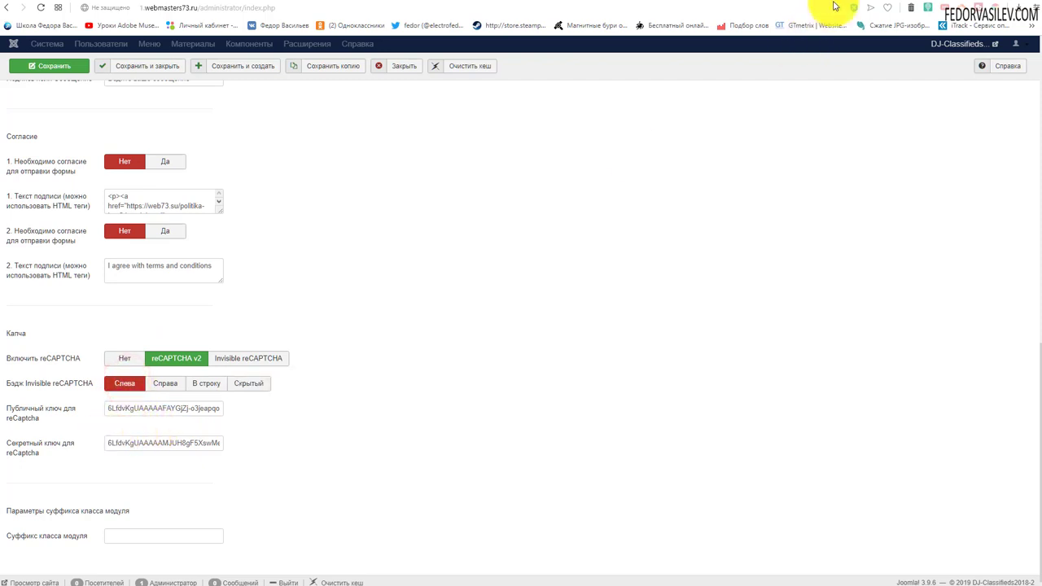
pyautogui.click(78, 66)
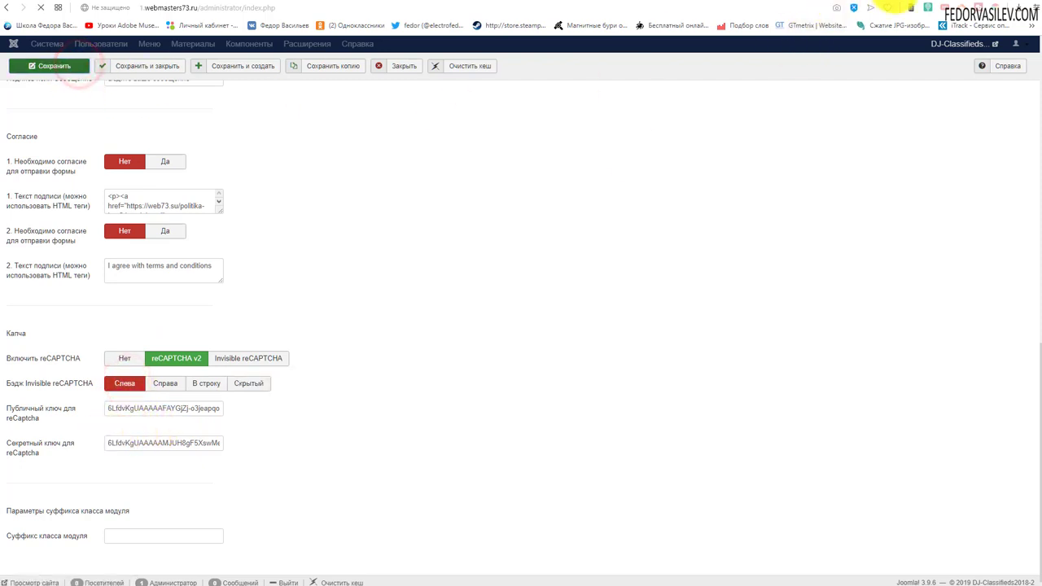
pyautogui.hotkey('ctrl', 'Tab')
pyautogui.click(39, 12)
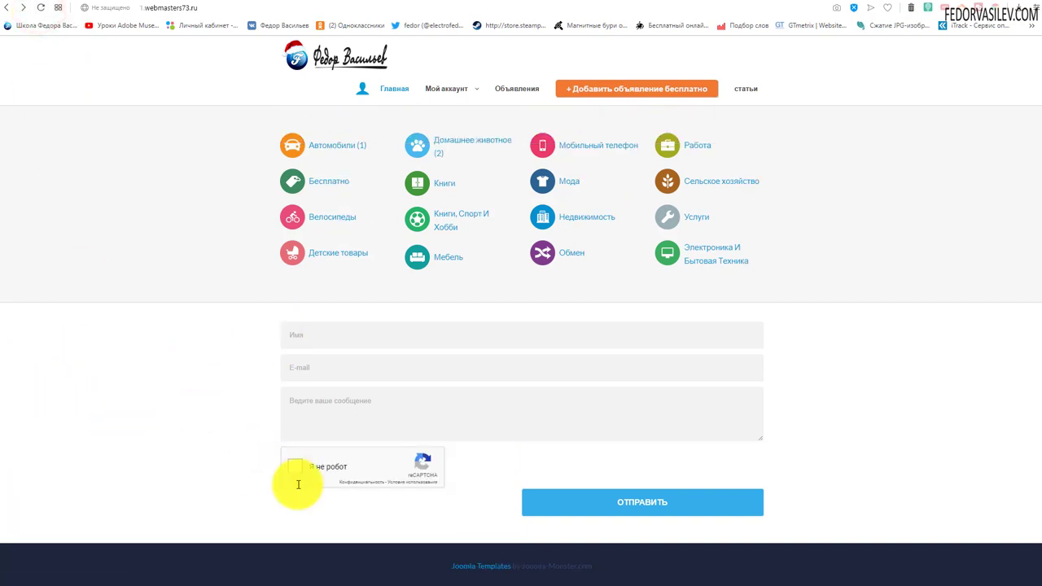
# Leave Суффикс класса модуля empty, save the DJ-EasyContact module and return to the contact form on the site.
pyautogui.hotkey('ctrl', 'shift', 'Tab')
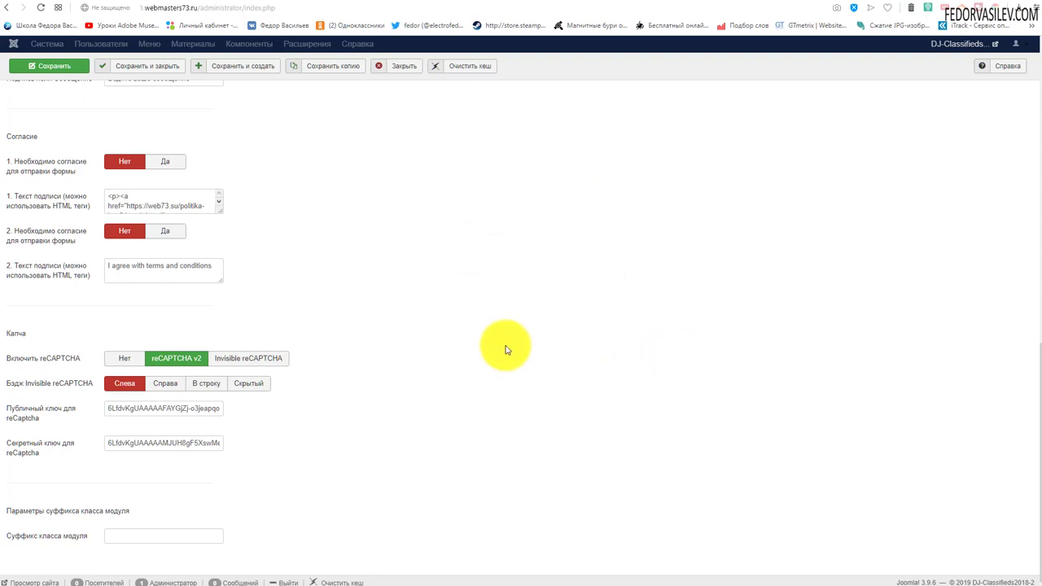
pyautogui.click(119, 537)
pyautogui.click(519, 495)
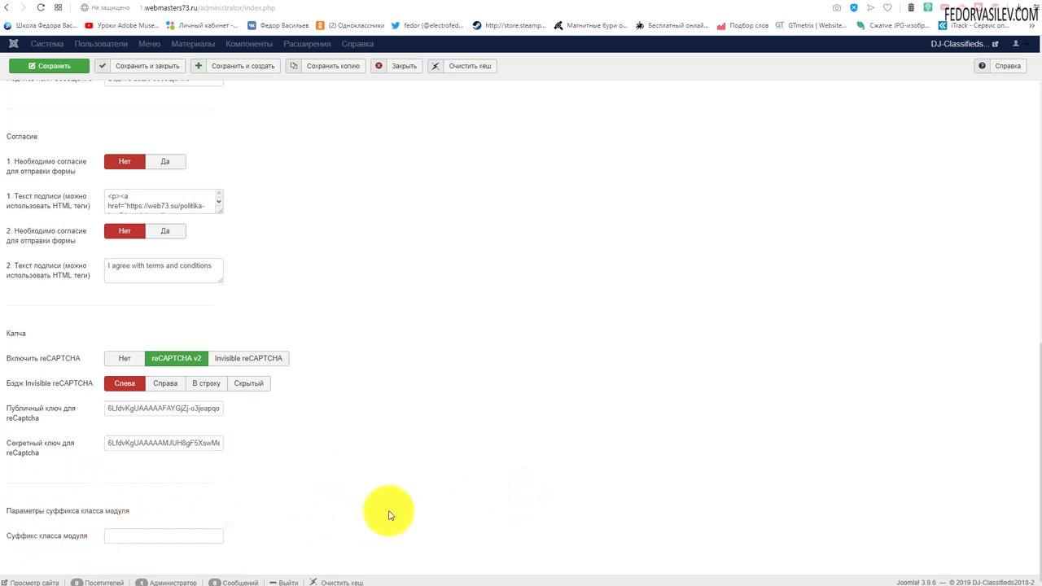
pyautogui.hotkey('ctrl', 's')
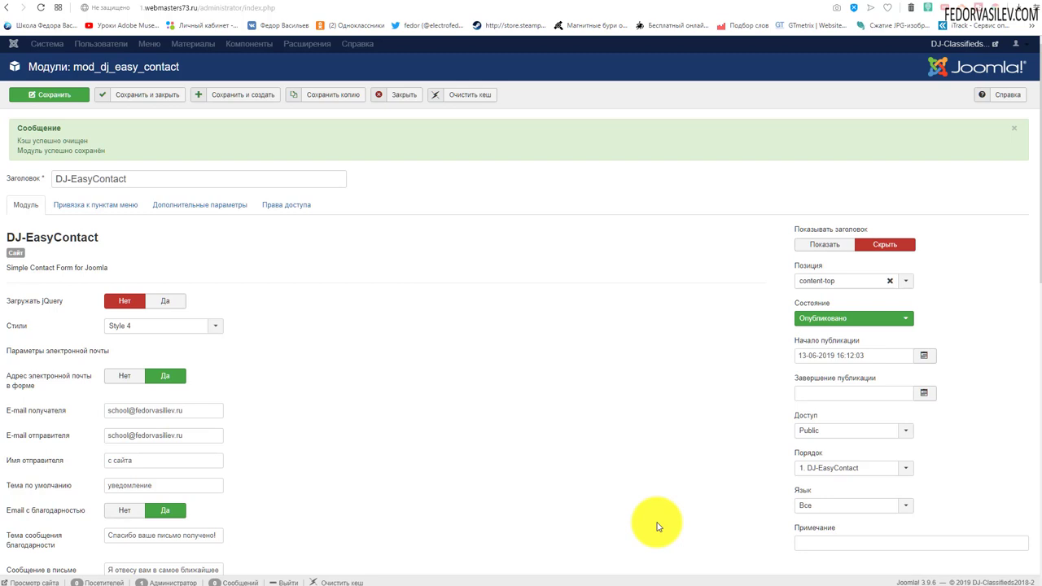
pyautogui.click(885, 1)
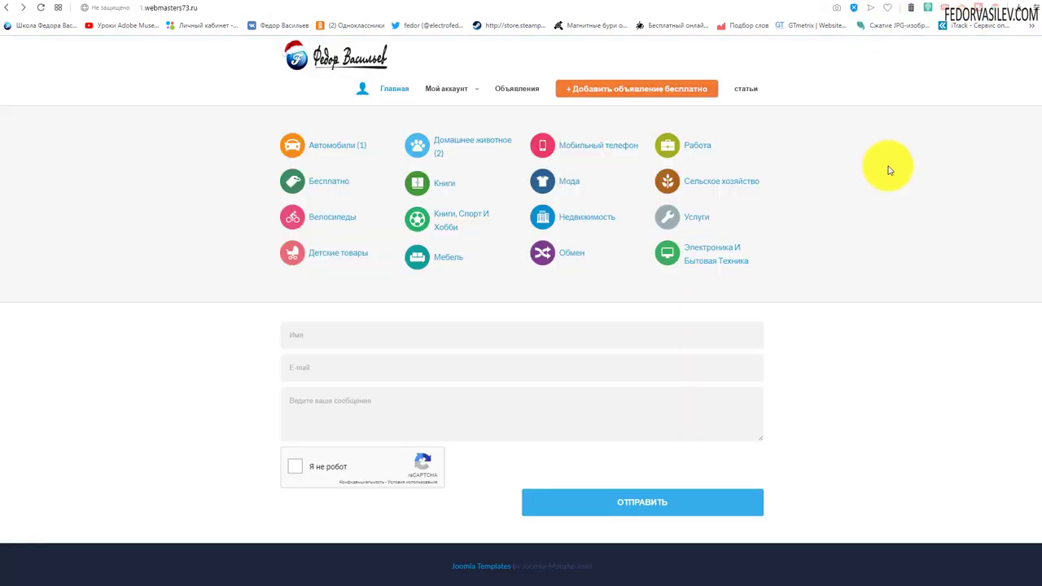